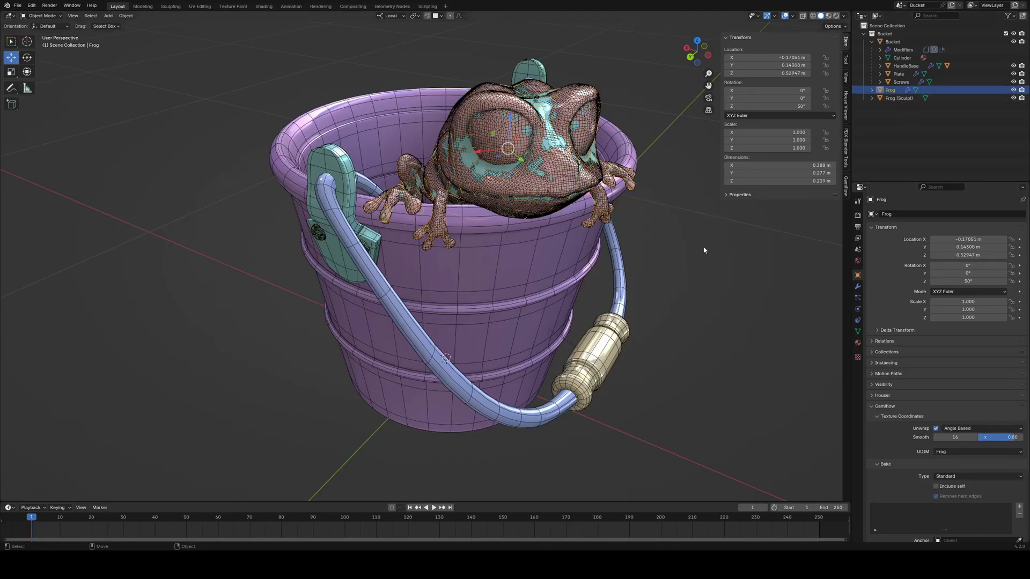
- Duplicate the frog in place and create a new collection named Low poly
{"action": "key", "text": "shift+d"}
{"action": "key", "text": "Escape"}
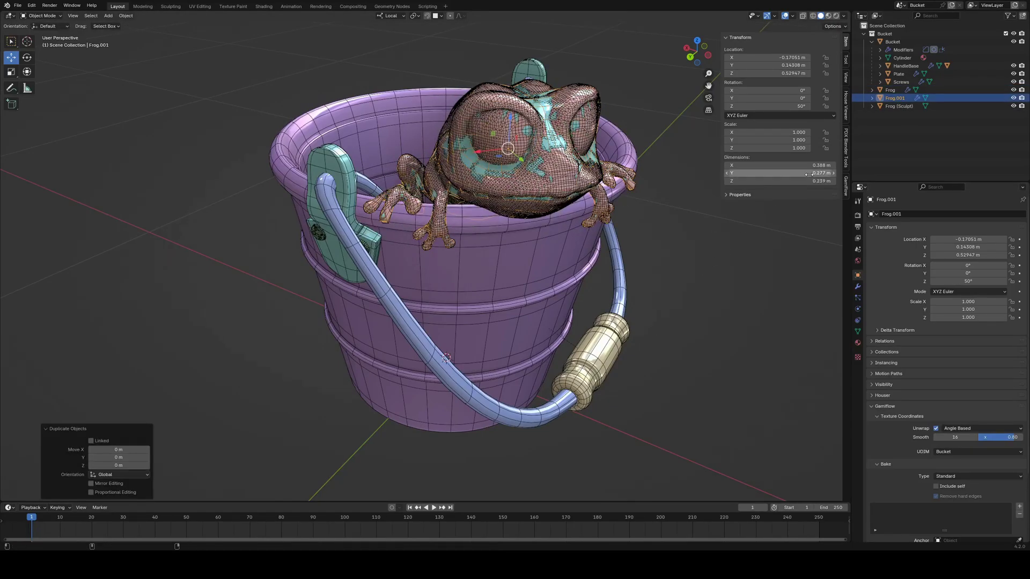
{"action": "left_click", "coordinate": [889, 26]}
{"action": "right_click", "coordinate": [888, 26]}
{"action": "left_click", "coordinate": [885, 29]}
{"action": "double_click", "coordinate": [891, 114]}
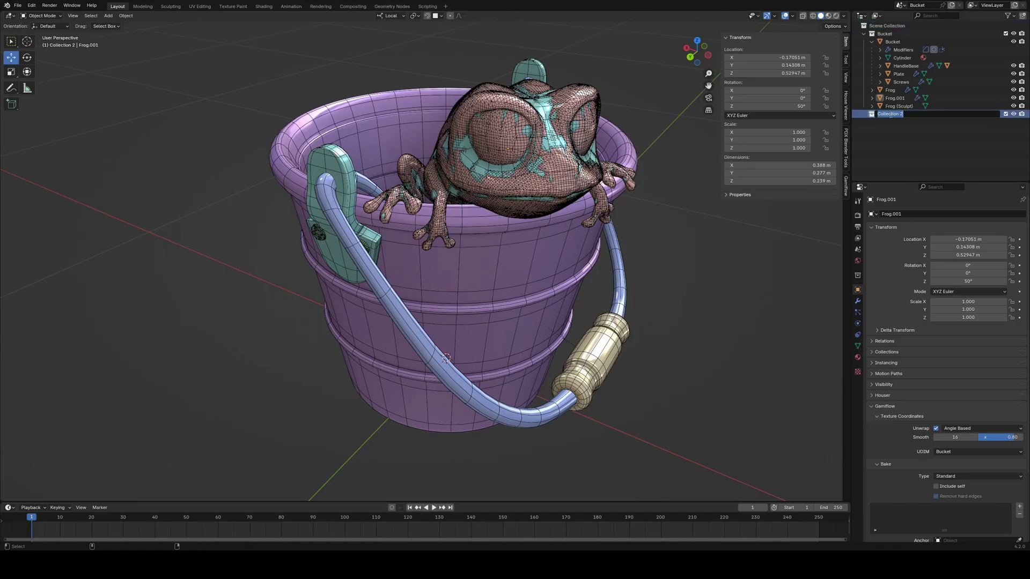
{"action": "type", "text": "Low poly"}
{"action": "key", "text": "Return"}
- Move the duplicated frog into the Low poly collection and rename it Frog_low
{"action": "left_click_drag", "start_coordinate": [895, 99], "coordinate": [890, 114]}
{"action": "double_click", "coordinate": [893, 115]}
{"action": "left_click", "coordinate": [913, 114]}
{"action": "key", "text": "BackSpace"}
{"action": "key", "text": "BackSpace"}
{"action": "key", "text": "BackSpace"}
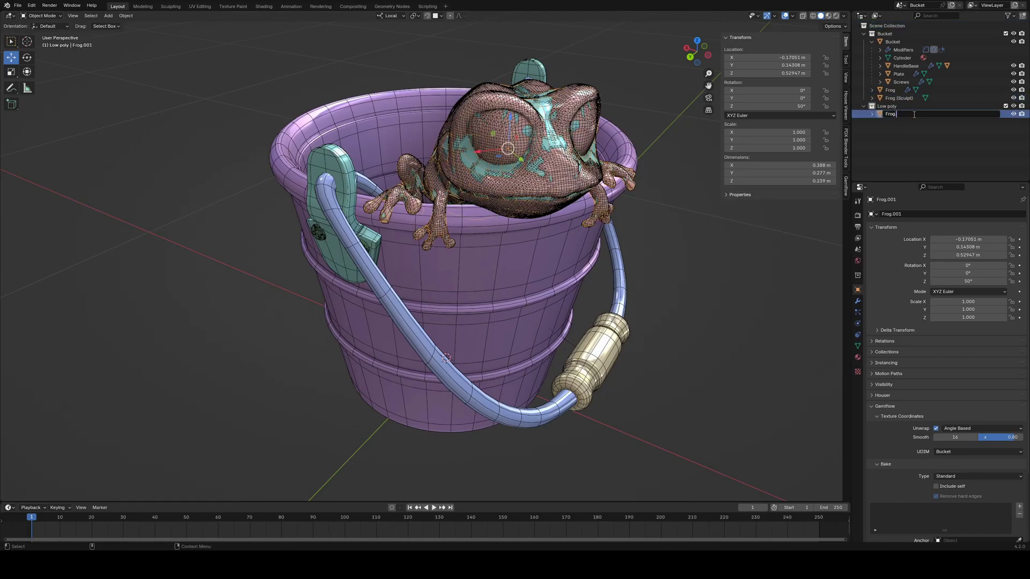
{"action": "type", "text": "_low"}
{"action": "key", "text": "Return"}
- Duplicate the frog sculpt in place and create a new collection named High poly
{"action": "left_click", "coordinate": [899, 98]}
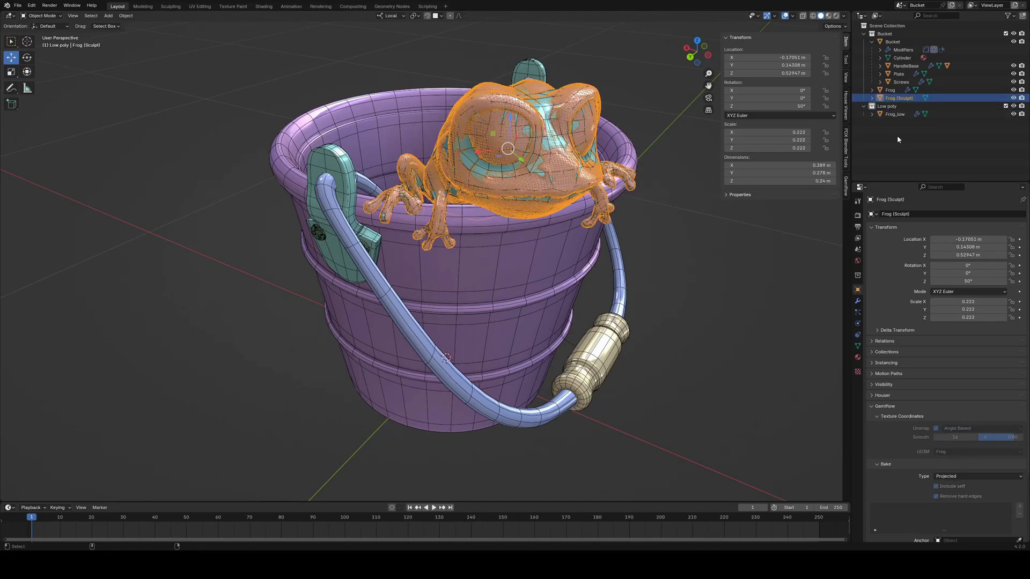
{"action": "key", "text": "shift+d"}
{"action": "key", "text": "Escape"}
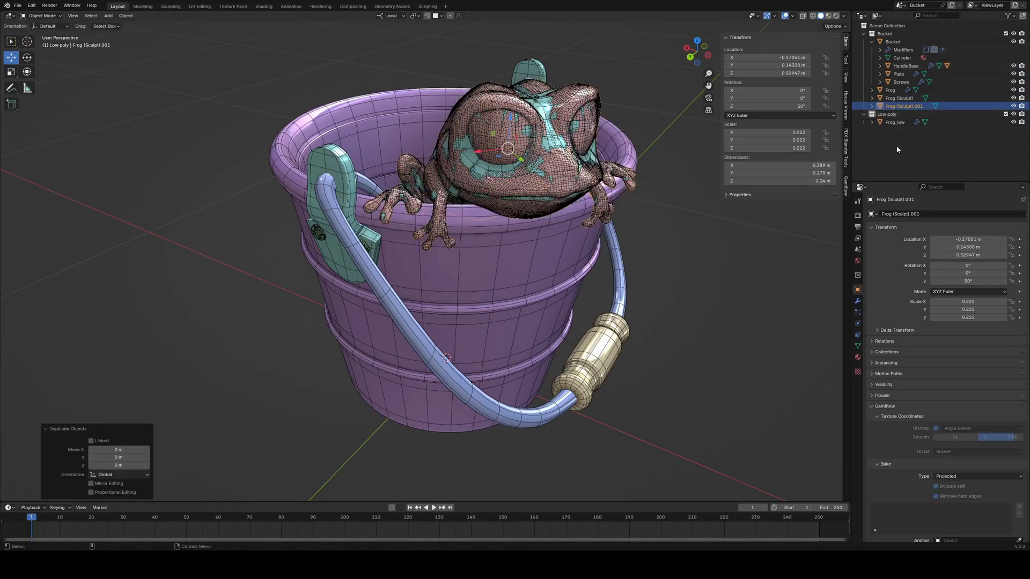
{"action": "right_click", "coordinate": [897, 150]}
{"action": "left_click", "coordinate": [893, 137]}
{"action": "double_click", "coordinate": [890, 131]}
{"action": "type", "text": "High"}
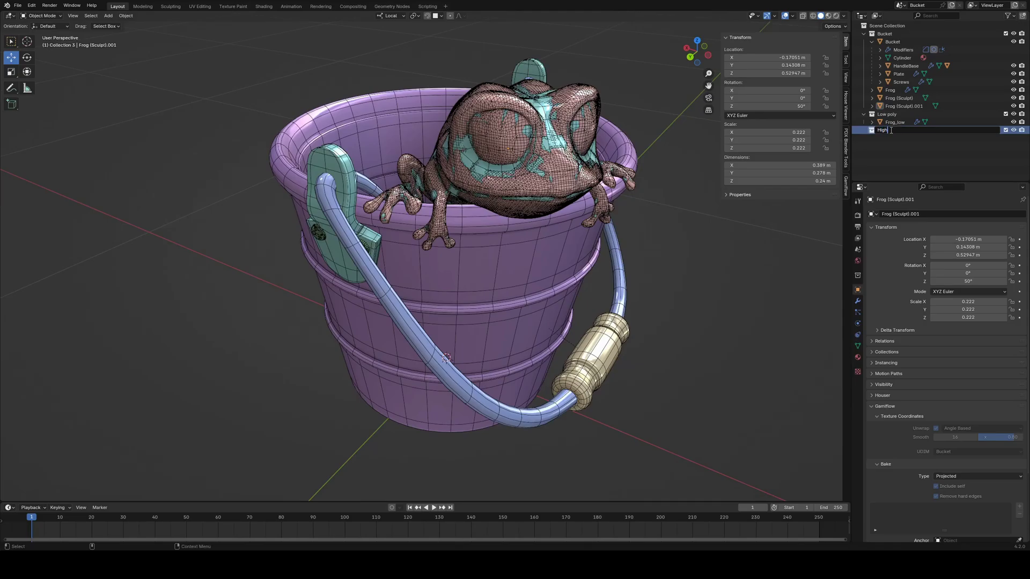
{"action": "type", "text": " poly"}
{"action": "key", "text": "Return"}
- Move the duplicated sculpt into the High poly collection and rename it Frog_high
{"action": "left_click_drag", "start_coordinate": [902, 108], "coordinate": [883, 134]}
{"action": "double_click", "coordinate": [902, 131]}
{"action": "type", "text": "Frog"}
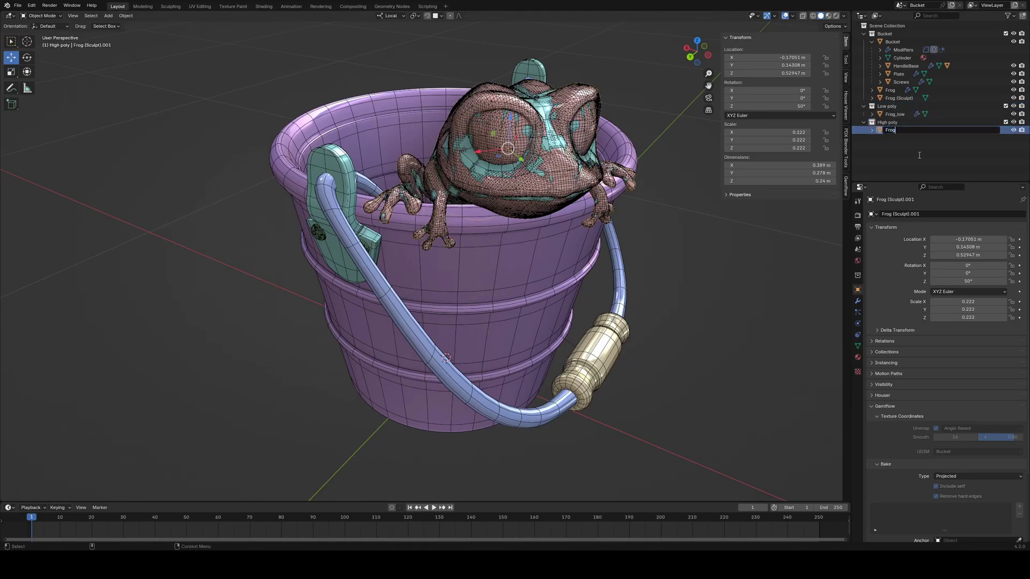
{"action": "type", "text": "_high"}
{"action": "key", "text": "Return"}
- Duplicate the bucket in place into the Low poly collection and rename the copy Bucket_low
{"action": "left_click", "coordinate": [546, 279]}
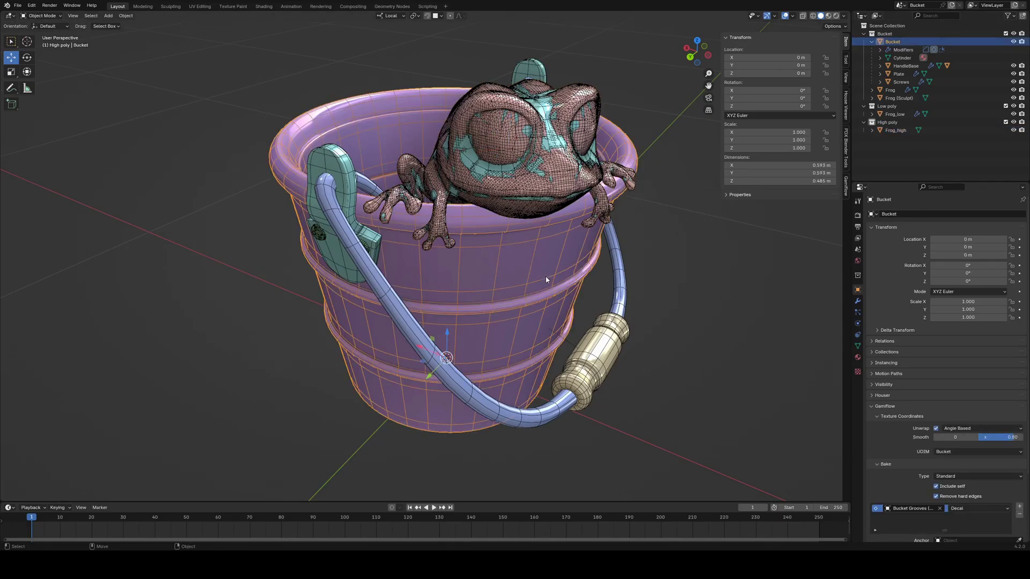
{"action": "key", "text": "shift+d"}
{"action": "key", "text": "Escape"}
{"action": "left_click_drag", "start_coordinate": [896, 90], "coordinate": [894, 114]}
{"action": "double_click", "coordinate": [895, 114]}
{"action": "type", "text": "Bucket"}
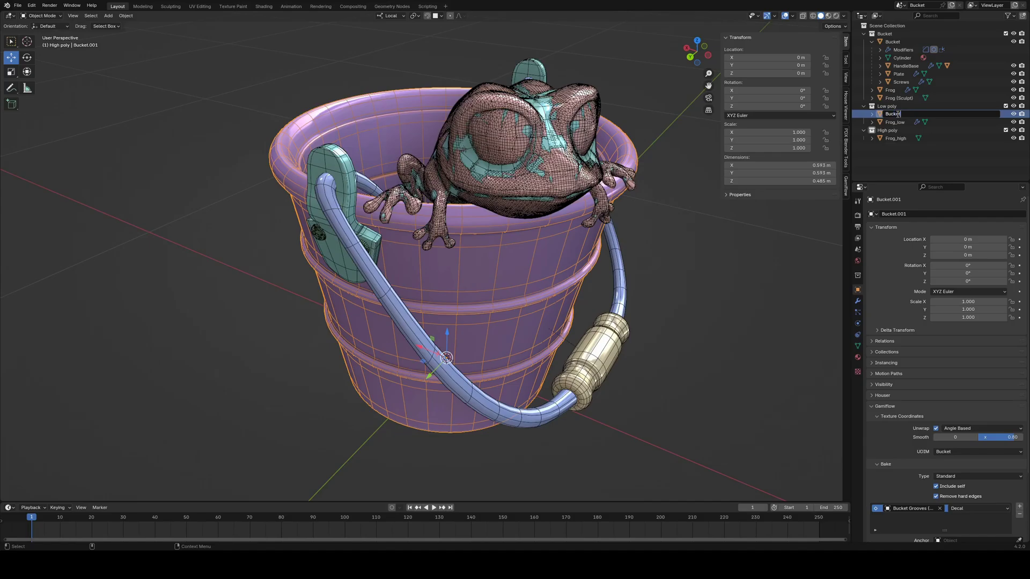
{"action": "type", "text": "_low"}
{"action": "key", "text": "Return"}
- Isolate Bucket_low and dissolve an edge loop on each of its two raised bands
{"action": "key", "text": "KP_Divide"}
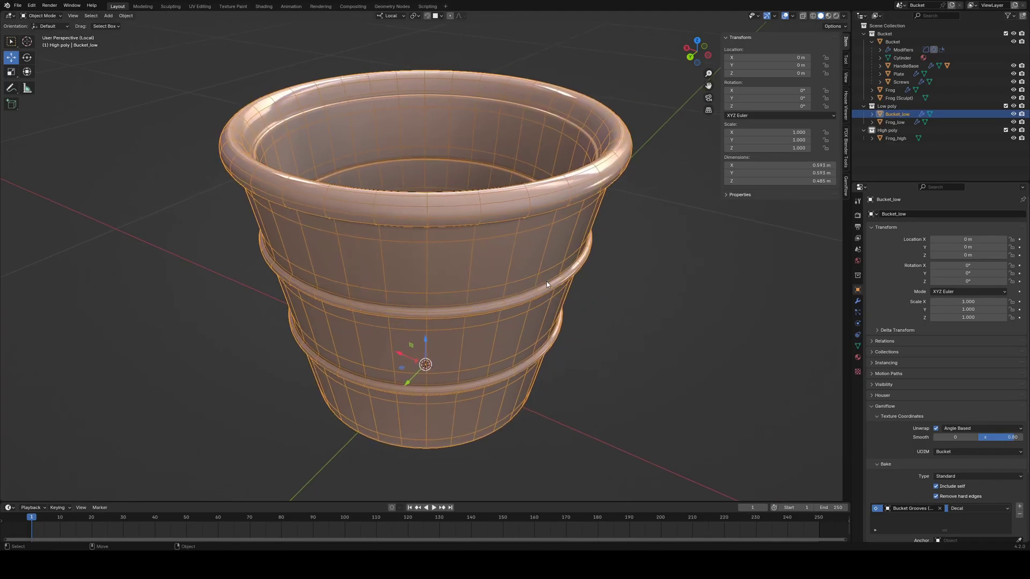
{"action": "key", "text": "Tab"}
{"action": "middle_click_drag", "start_coordinate": [436, 225], "coordinate": [363, 247]}
{"action": "middle_click_drag", "start_coordinate": [290, 300], "coordinate": [305, 251]}
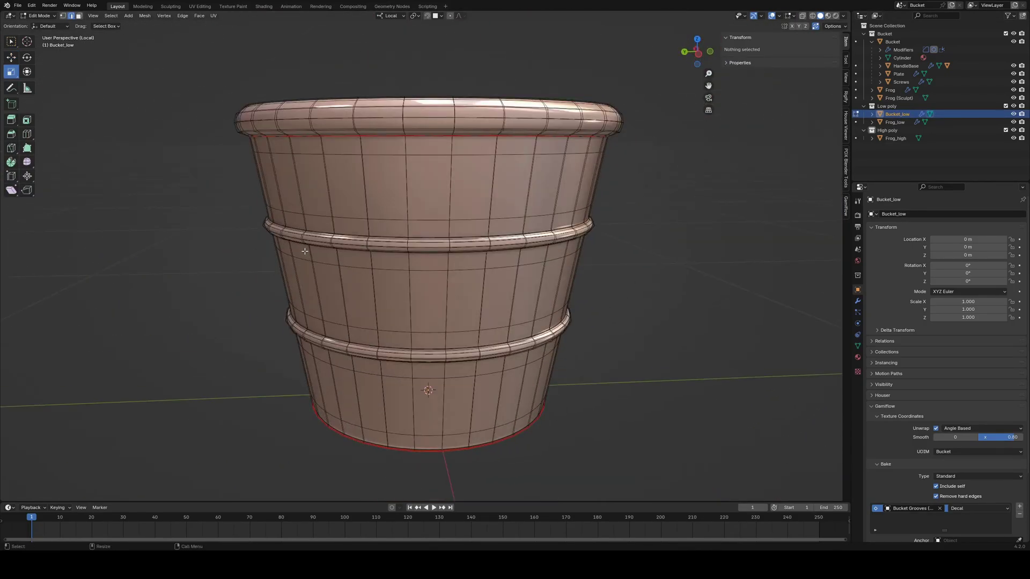
{"action": "scroll", "coordinate": [293, 247], "scroll_direction": "up", "scroll_amount": 6}
{"action": "left_click", "coordinate": [260, 217], "text": "alt"}
{"action": "scroll", "coordinate": [261, 217], "scroll_direction": "down", "scroll_amount": 4}
{"action": "middle_click_drag", "start_coordinate": [351, 381], "coordinate": [343, 271], "text": "shift"}
{"action": "scroll", "coordinate": [348, 252], "scroll_direction": "up", "scroll_amount": 2}
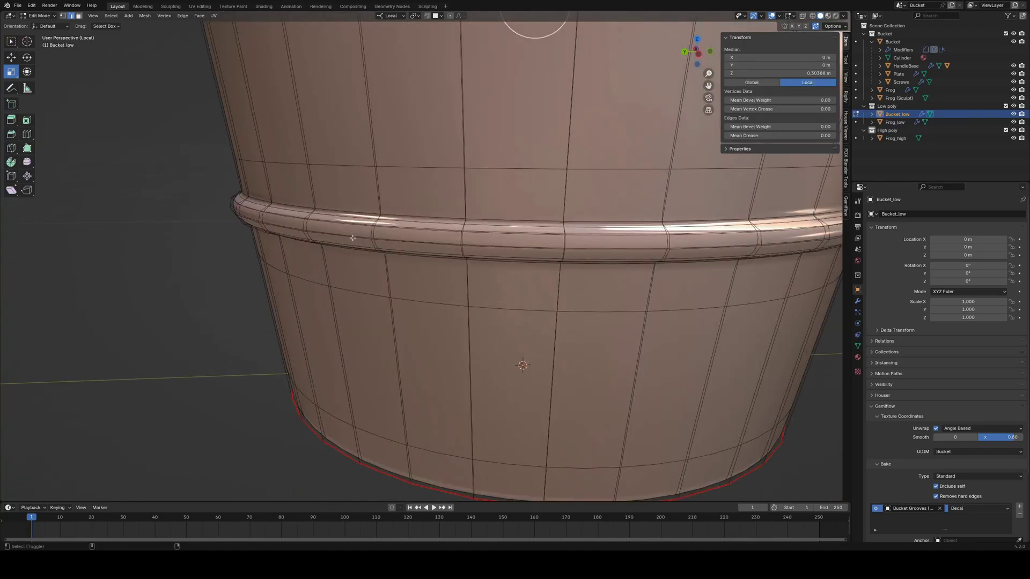
{"action": "left_click", "coordinate": [353, 238], "text": "alt"}
{"action": "right_click", "coordinate": [347, 235]}
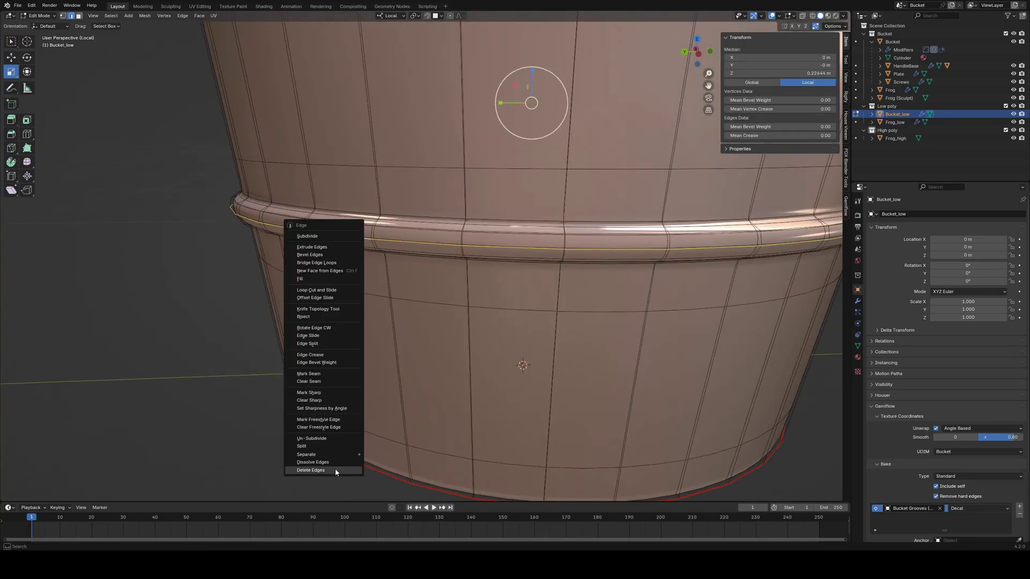
{"action": "left_click", "coordinate": [316, 462]}
- Try to dissolve two edge loops around the rim of Bucket_low and undo it
{"action": "scroll", "coordinate": [317, 322], "scroll_direction": "down", "scroll_amount": 5}
{"action": "scroll", "coordinate": [280, 242], "scroll_direction": "up", "scroll_amount": 4}
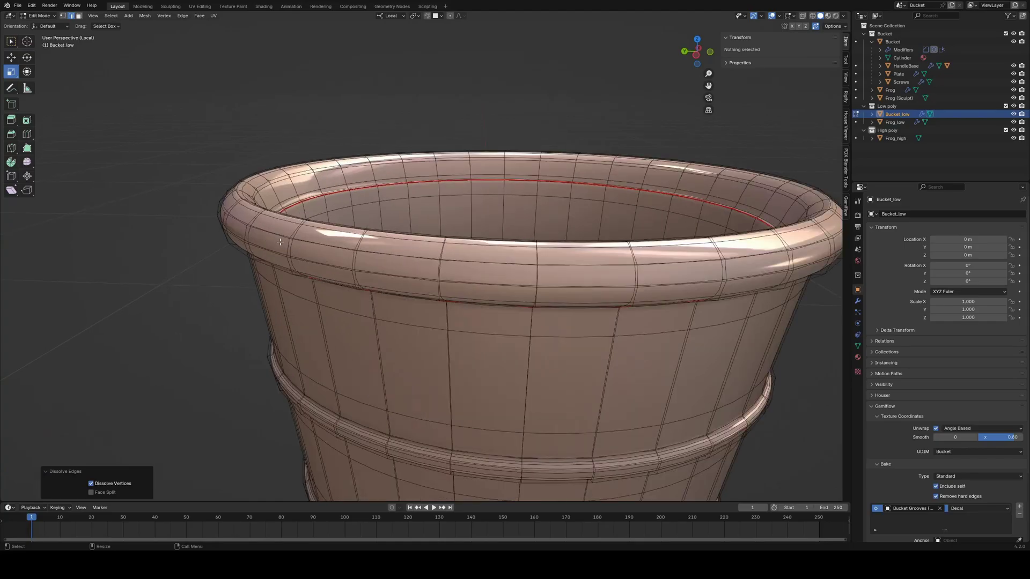
{"action": "double_click", "coordinate": [290, 266]}
{"action": "middle_click_drag", "start_coordinate": [290, 265], "coordinate": [280, 281]}
{"action": "double_click", "coordinate": [302, 275], "text": "shift"}
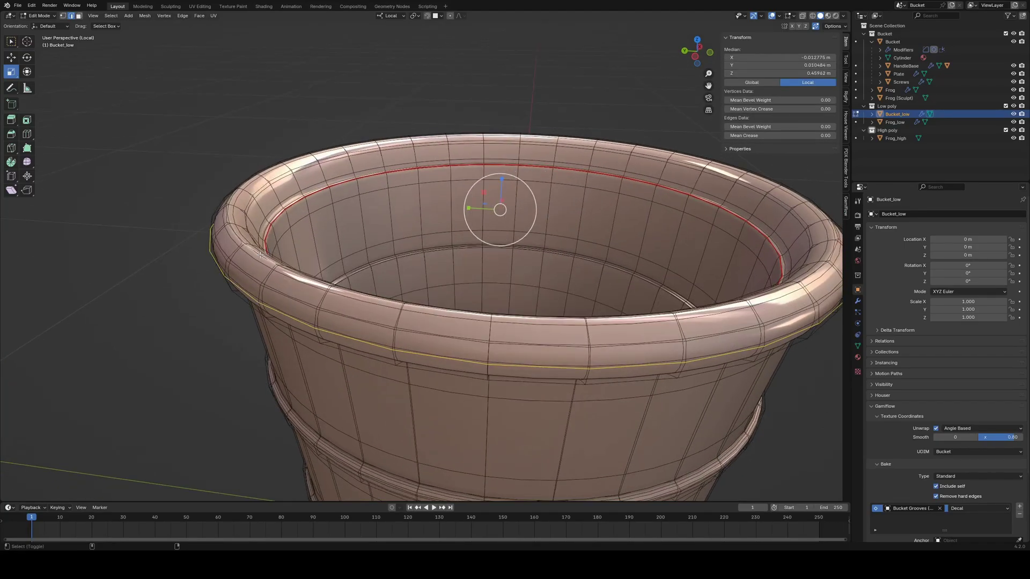
{"action": "key", "text": "ctrl+z"}
{"action": "double_click", "coordinate": [249, 202], "text": "shift"}
{"action": "right_click", "coordinate": [249, 204]}
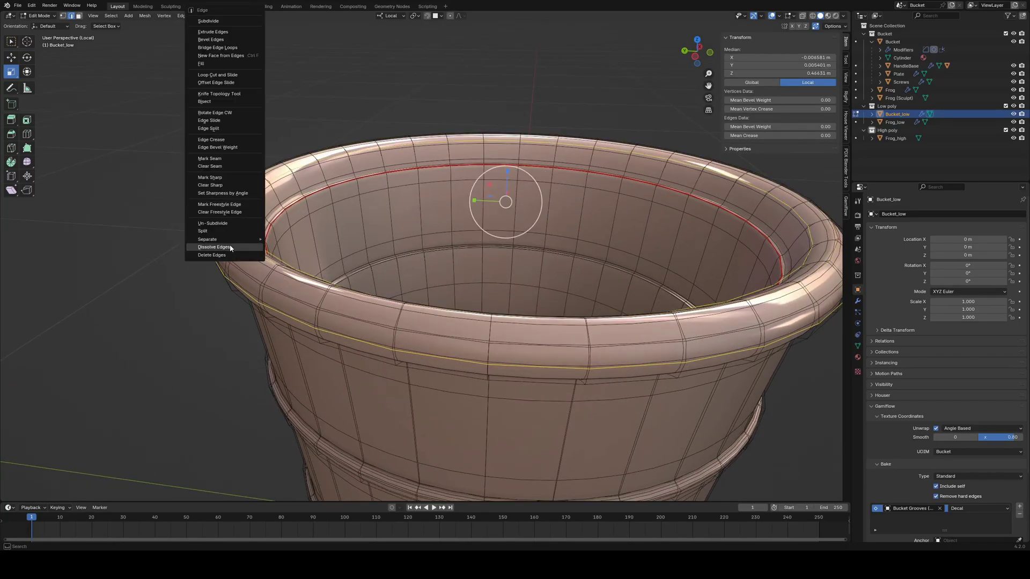
{"action": "left_click", "coordinate": [231, 248]}
{"action": "middle_click_drag", "start_coordinate": [383, 260], "coordinate": [338, 284]}
{"action": "key", "text": "ctrl+z"}
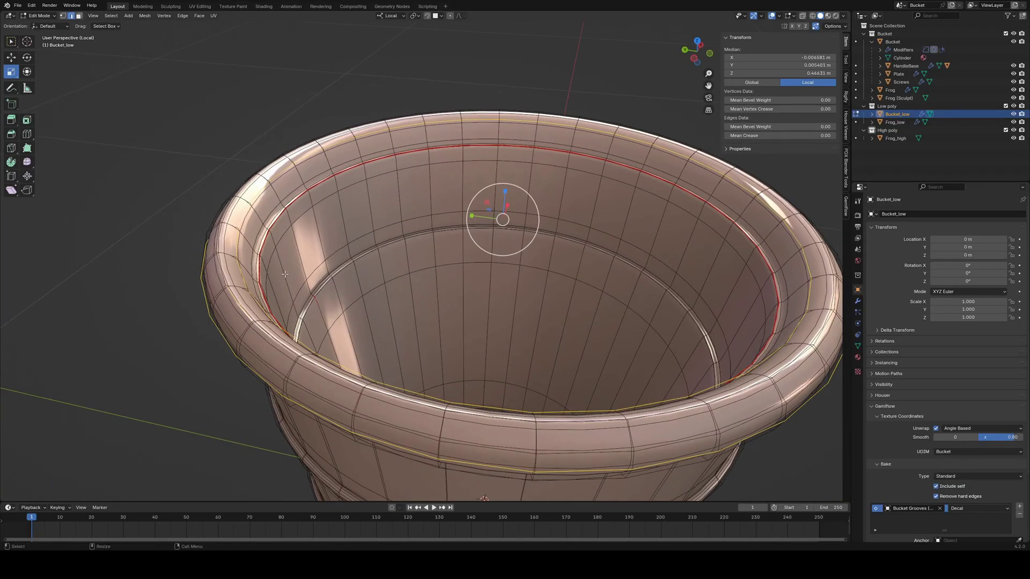
- Select an edge loop on the inner wall of Bucket_low and leave mesh editing
{"action": "left_click", "coordinate": [319, 276]}
{"action": "scroll", "coordinate": [320, 271], "scroll_direction": "up", "scroll_amount": 3}
{"action": "double_click", "coordinate": [312, 308]}
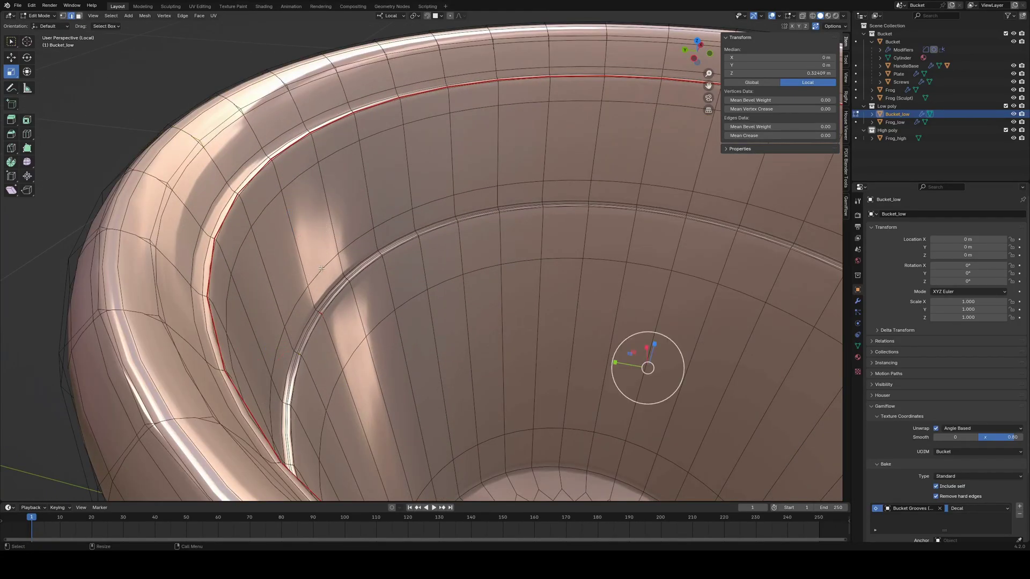
{"action": "scroll", "coordinate": [596, 285], "scroll_direction": "down", "scroll_amount": 5}
{"action": "key", "text": "Tab"}
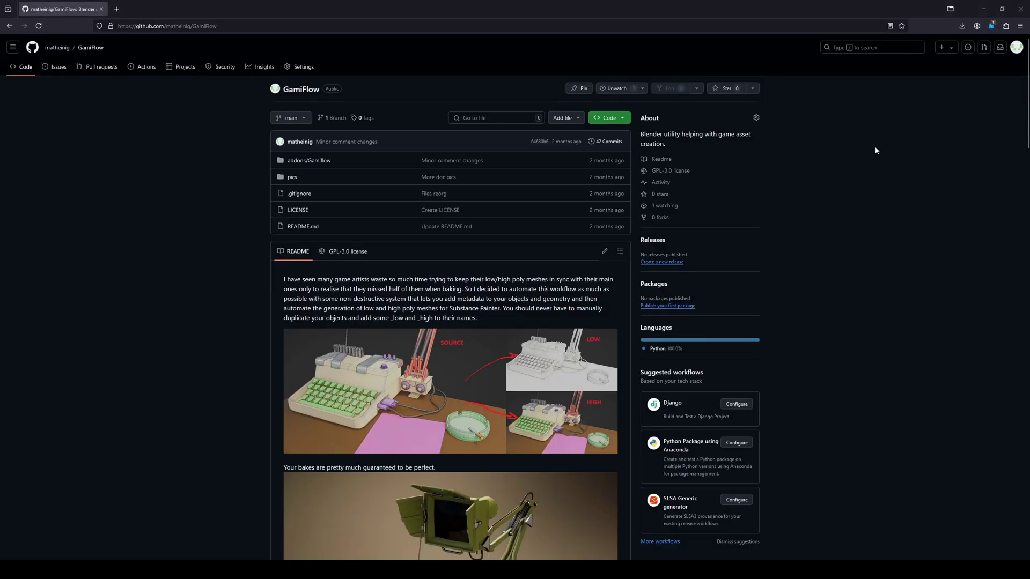
- Switch to the browser and look through the GamiFlow repository's README and its data.py source on GitHub
{"action": "scroll", "coordinate": [874, 153], "scroll_direction": "down", "scroll_amount": 4}
{"action": "scroll", "coordinate": [872, 172], "scroll_direction": "down", "scroll_amount": 10}
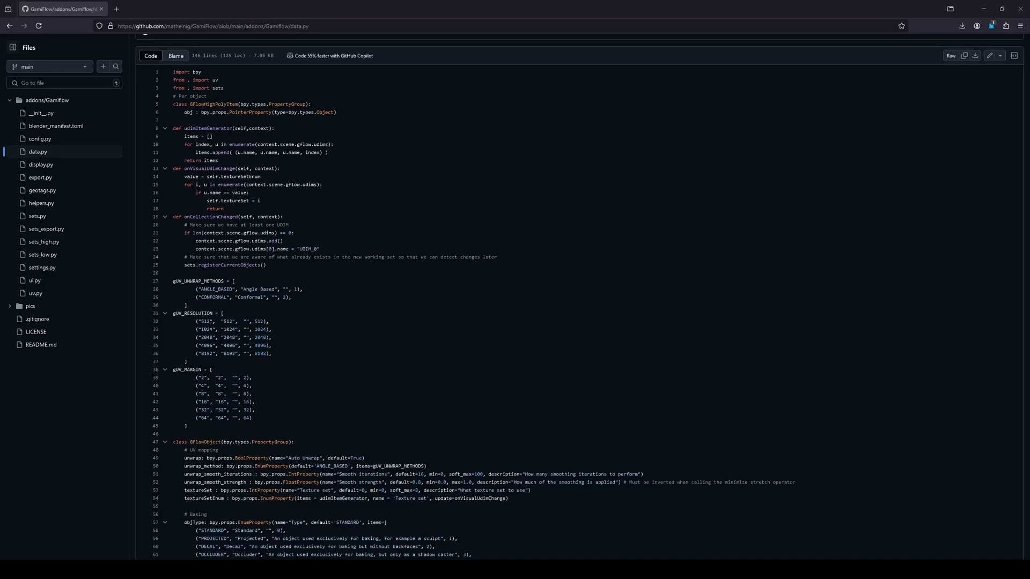
{"action": "scroll", "coordinate": [580, 297], "scroll_direction": "down", "scroll_amount": 5}
{"action": "scroll", "coordinate": [580, 296], "scroll_direction": "down", "scroll_amount": 5}
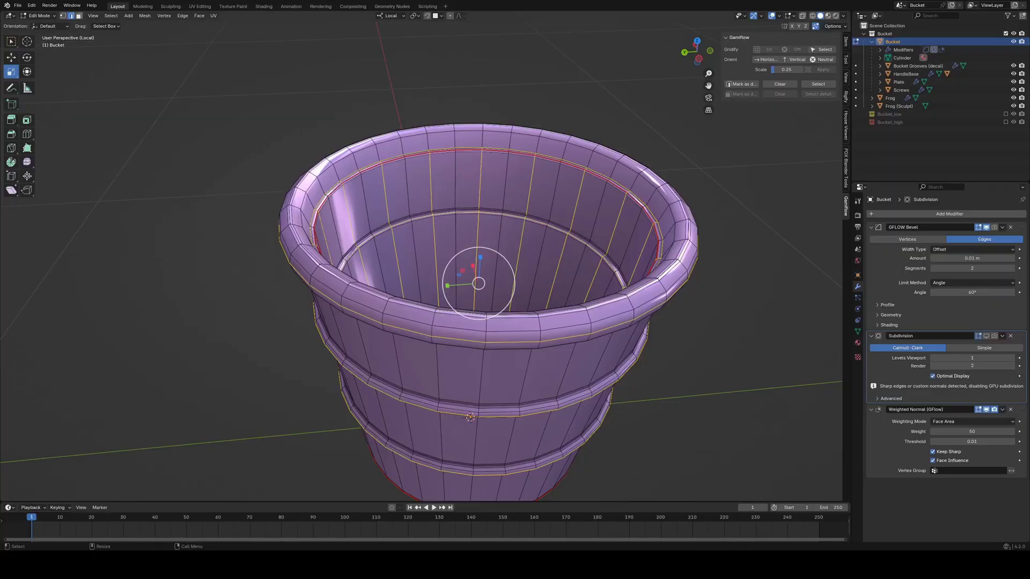
- Back in Blender, mark the selected edges of the source bucket as High Detail
{"action": "scroll", "coordinate": [395, 217], "scroll_direction": "up", "scroll_amount": 3}
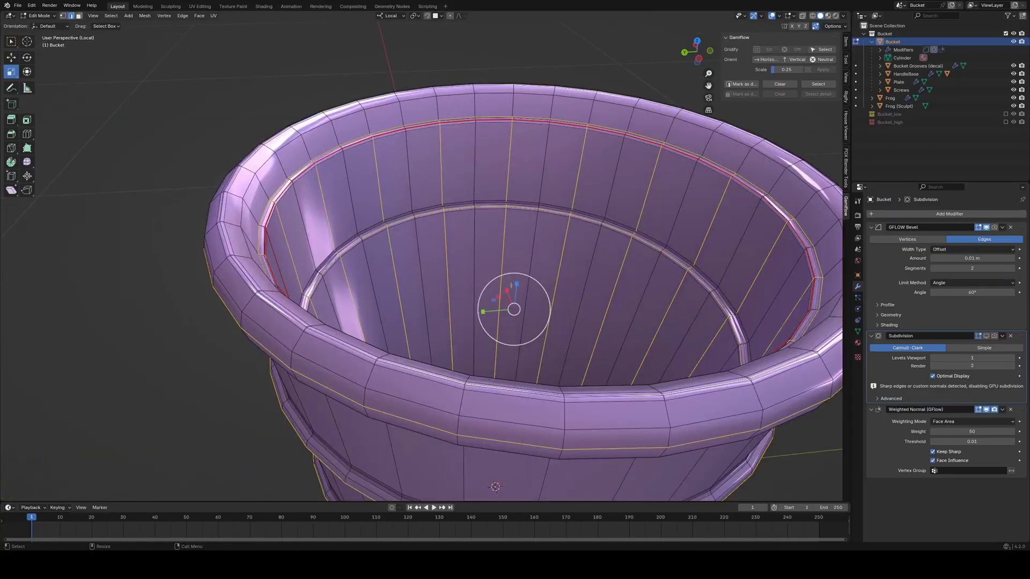
{"action": "middle_click_drag", "start_coordinate": [400, 220], "coordinate": [406, 243]}
{"action": "key", "text": "shift+v"}
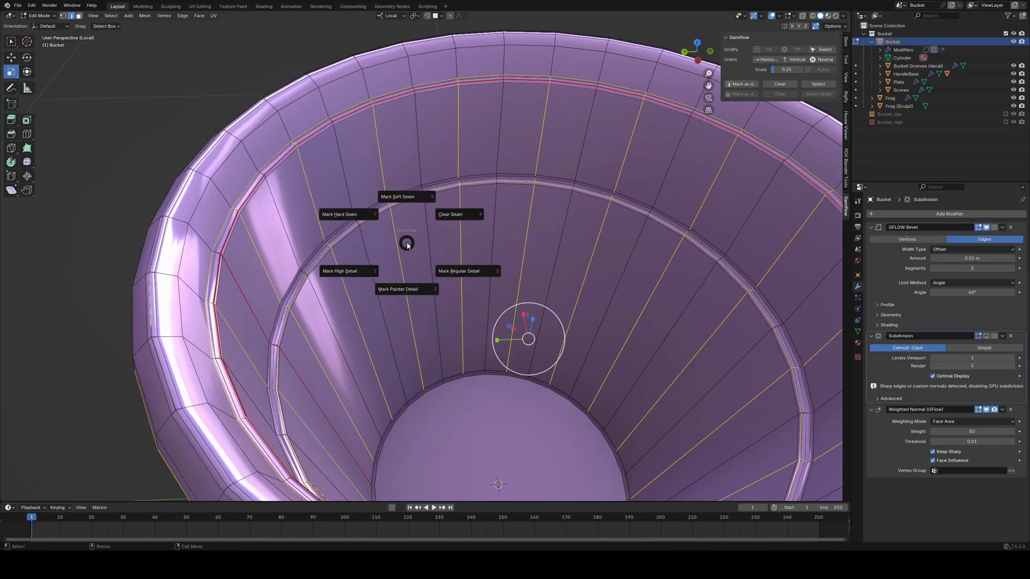
{"action": "left_click", "coordinate": [350, 275]}
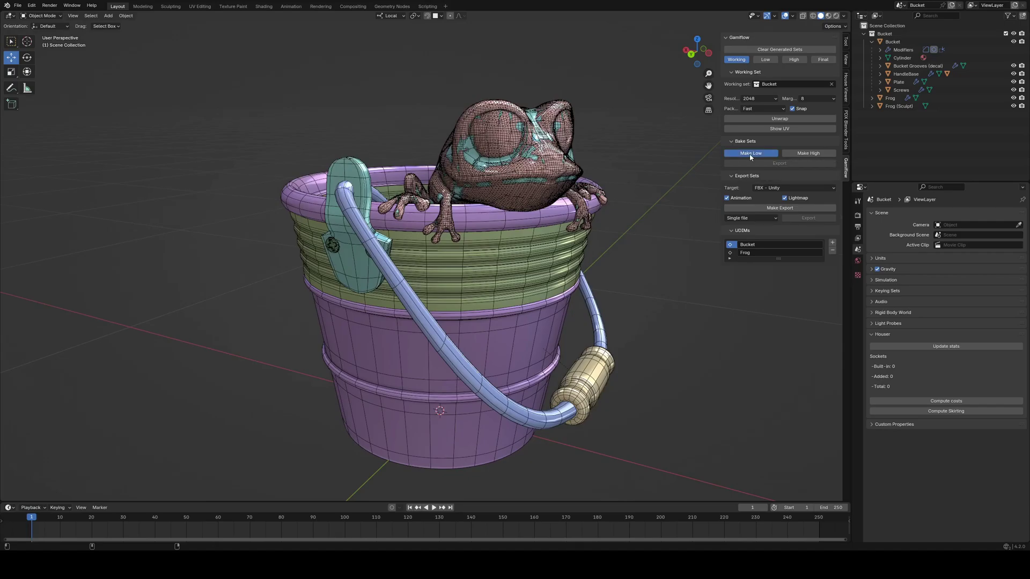
- Generate the low-poly and high-poly bake sets from the Bucket working set
{"action": "left_click", "coordinate": [750, 156]}
{"action": "left_click", "coordinate": [805, 156]}
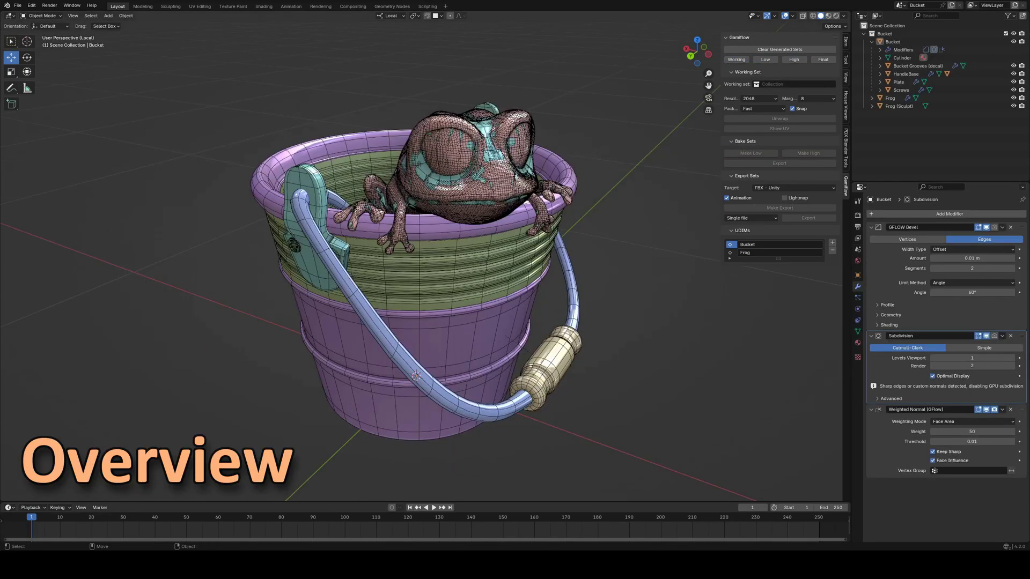
- Move the frog sculpt aside to expose the base frog mesh beneath it, and undo the move
{"action": "middle_click_drag", "start_coordinate": [533, 275], "coordinate": [568, 241], "text": "shift"}
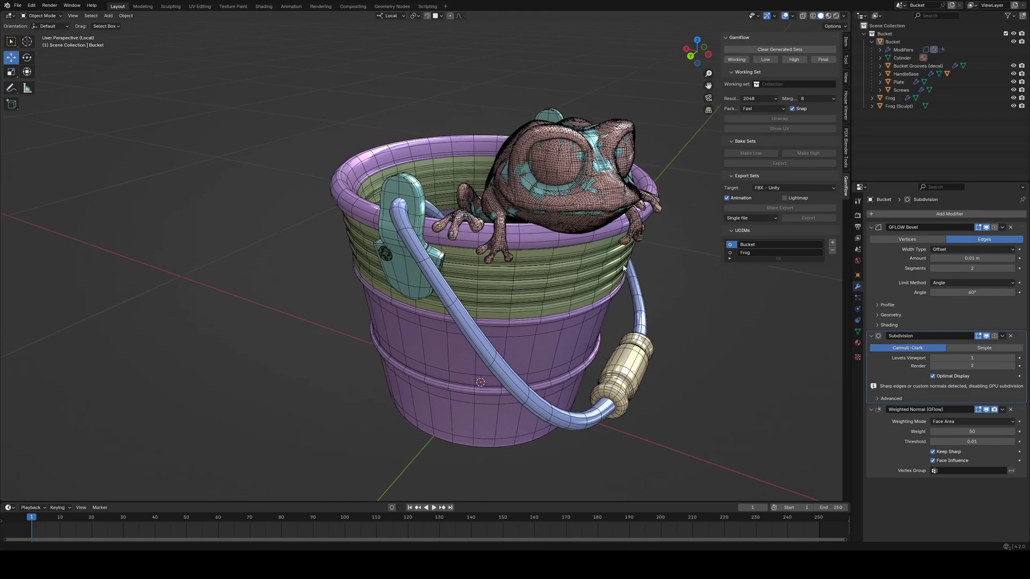
{"action": "left_click", "coordinate": [534, 352]}
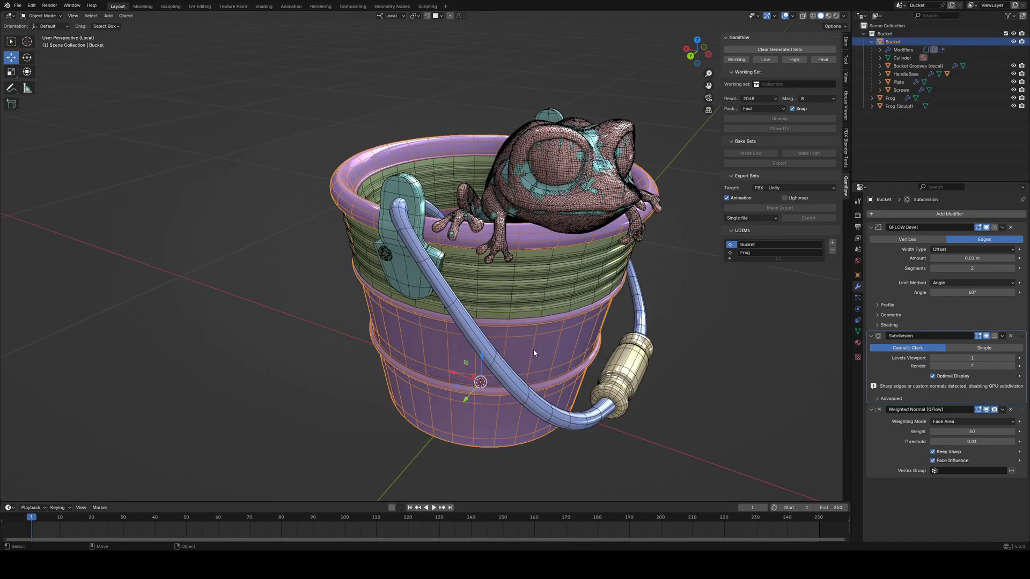
{"action": "left_click", "coordinate": [525, 198]}
{"action": "mouse_move", "coordinate": [555, 176]}
{"action": "left_mouse_down"}
{"action": "mouse_move", "coordinate": [547, 163]}
{"action": "mouse_move", "coordinate": [385, 119]}
{"action": "left_mouse_up"}
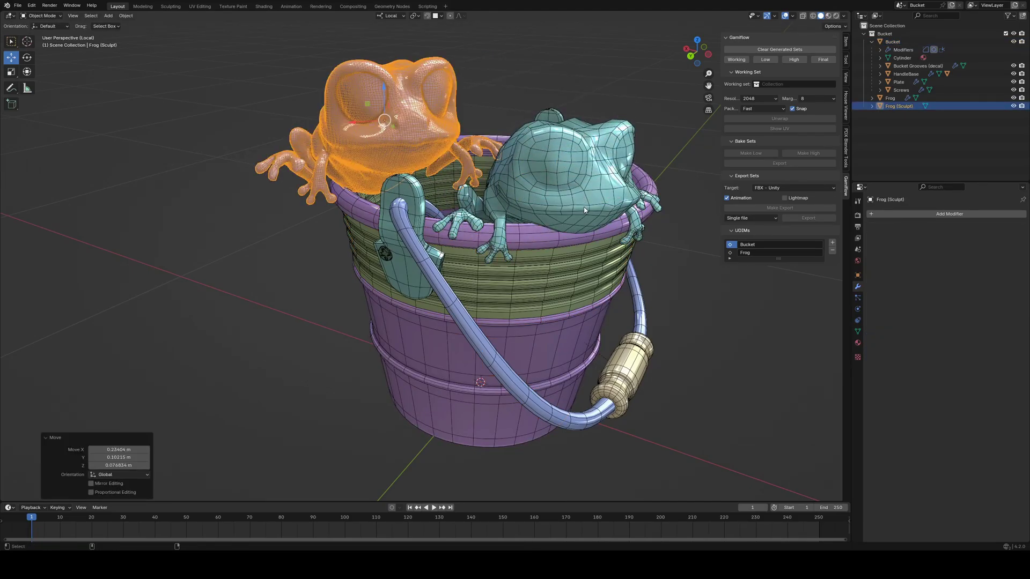
{"action": "key", "text": "ctrl+z"}
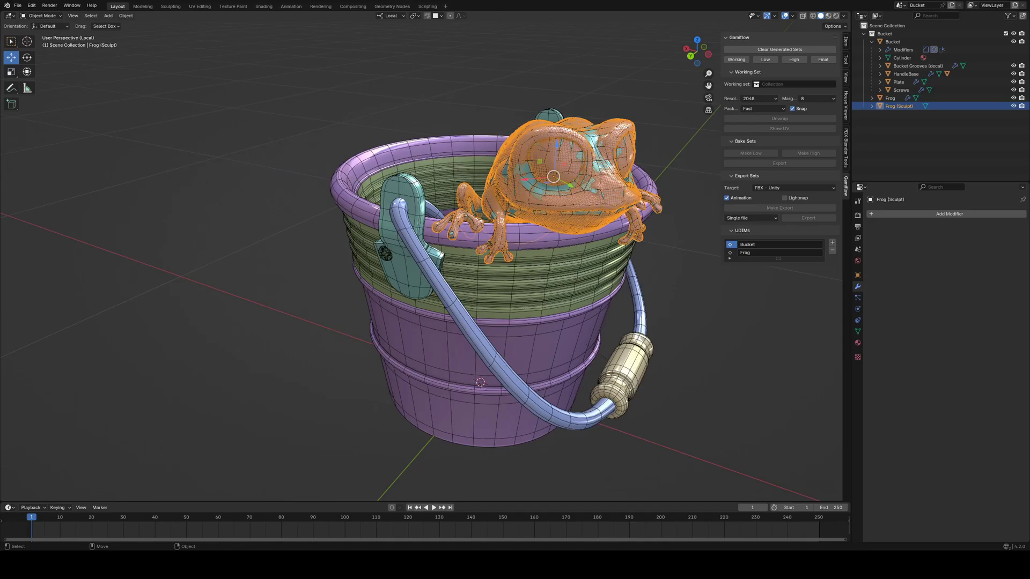
{"action": "left_click", "coordinate": [502, 363]}
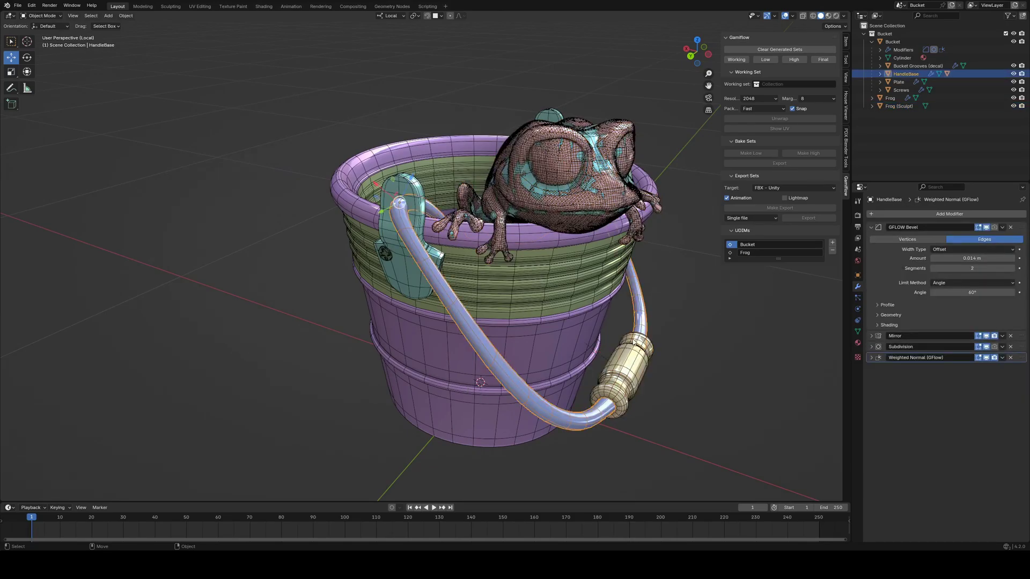
{"action": "left_click", "coordinate": [698, 333]}
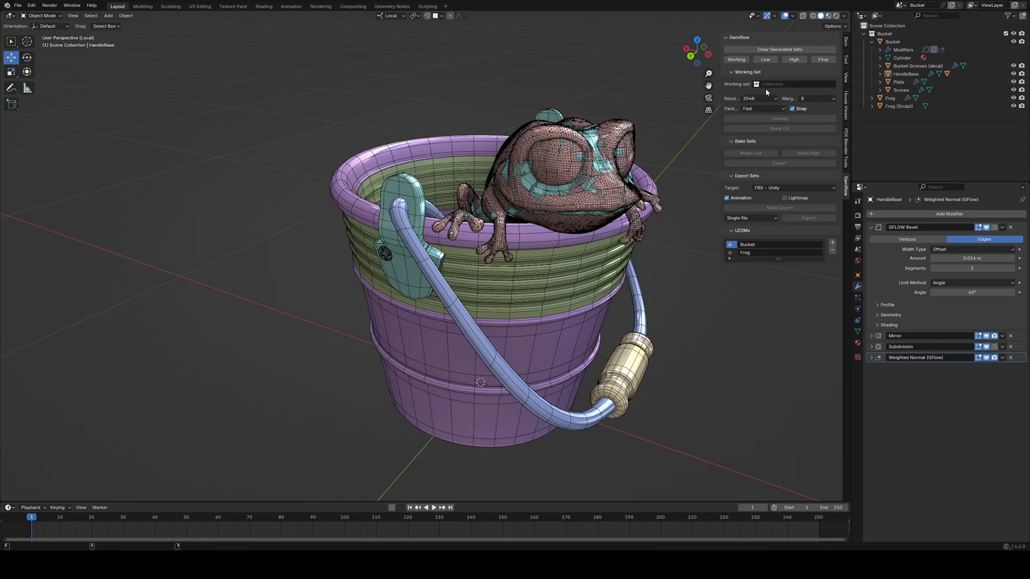
- Assign the Bucket collection as the Gamiflow working set and generate its low-poly bake set
{"action": "left_click", "coordinate": [803, 84]}
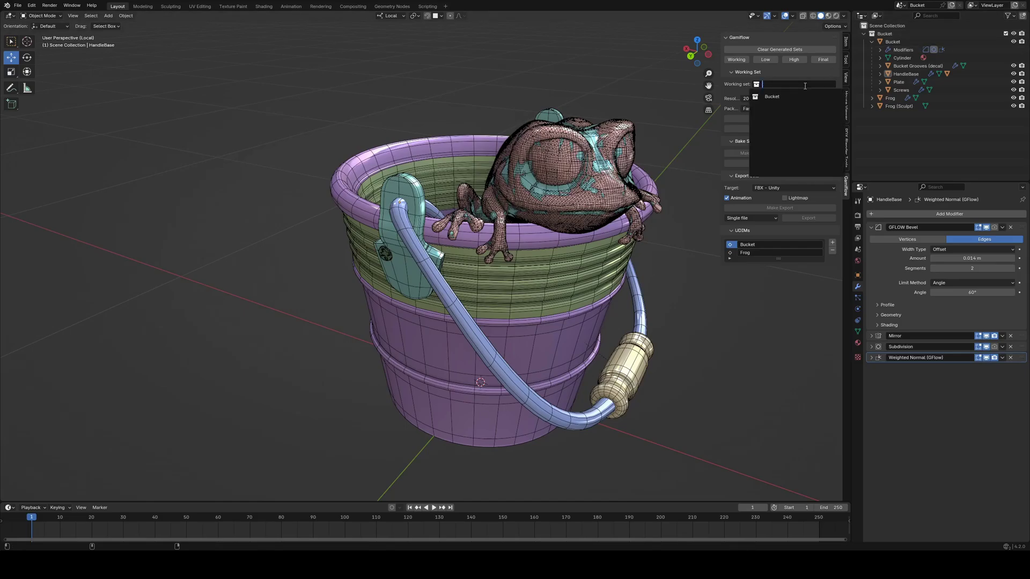
{"action": "left_click", "coordinate": [800, 97]}
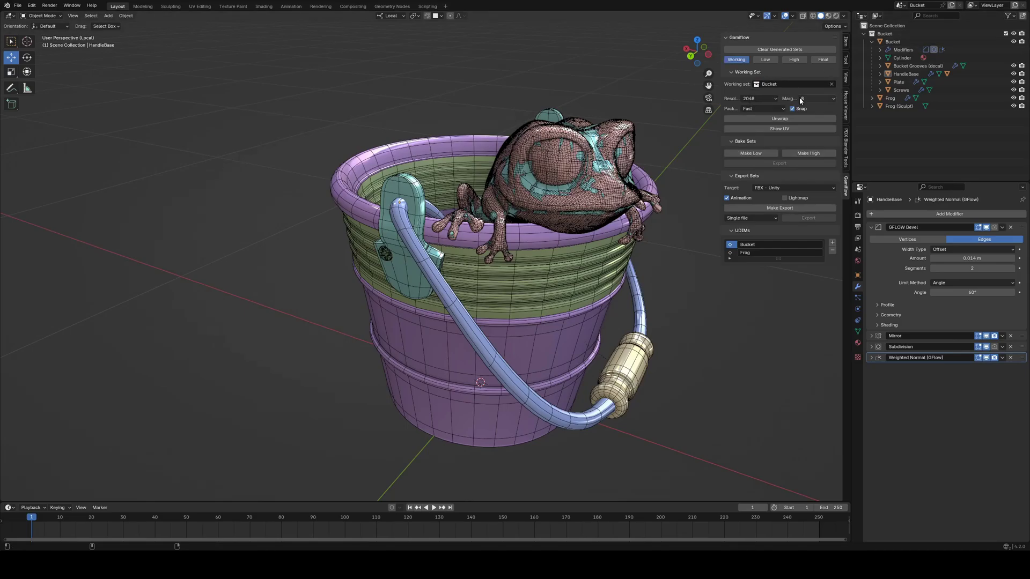
{"action": "left_click", "coordinate": [764, 154]}
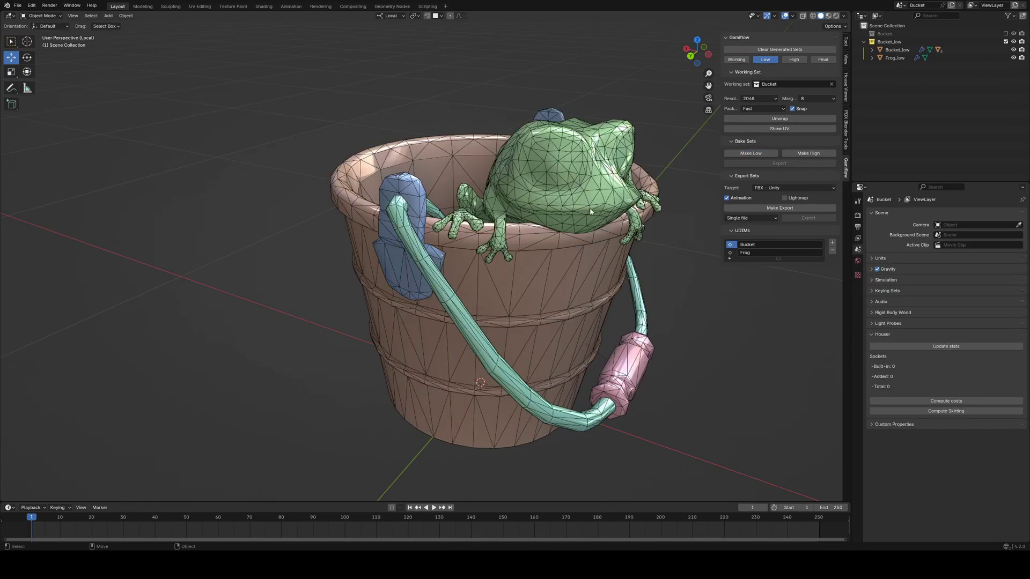
{"action": "mouse_move", "coordinate": [591, 211]}
{"action": "middle_mouse_down"}
{"action": "mouse_move", "coordinate": [636, 209]}
{"action": "mouse_move", "coordinate": [599, 201]}
{"action": "mouse_move", "coordinate": [606, 213]}
{"action": "mouse_move", "coordinate": [574, 212]}
{"action": "middle_mouse_up"}
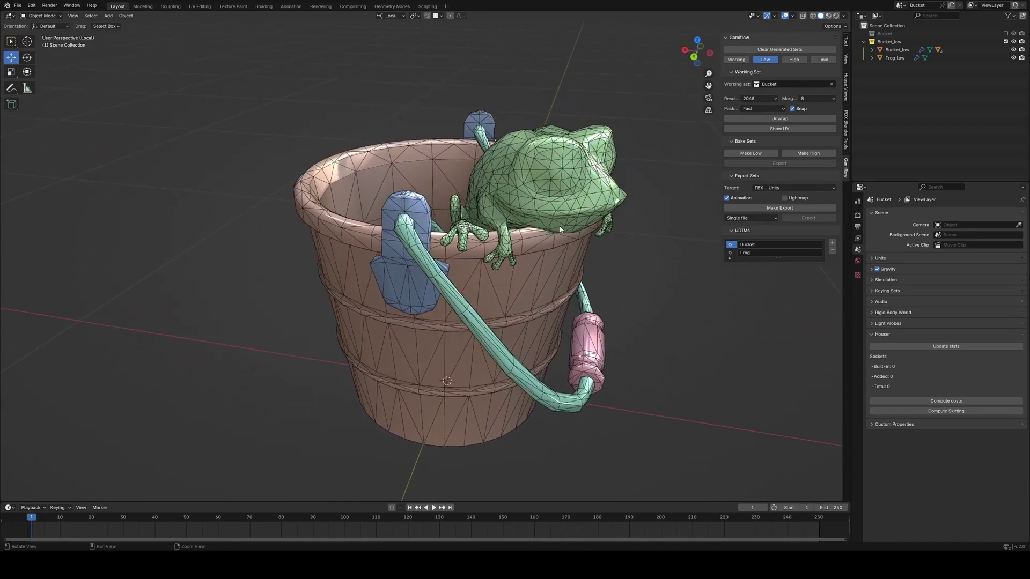
- Generate the high-poly bake set from the Bucket working set and inspect the resulting bucket and frog
{"action": "left_click", "coordinate": [789, 154]}
{"action": "middle_click_drag", "start_coordinate": [543, 299], "coordinate": [503, 269]}
{"action": "scroll", "coordinate": [499, 251], "scroll_direction": "up", "scroll_amount": 3}
{"action": "scroll", "coordinate": [499, 252], "scroll_direction": "down", "scroll_amount": 5}
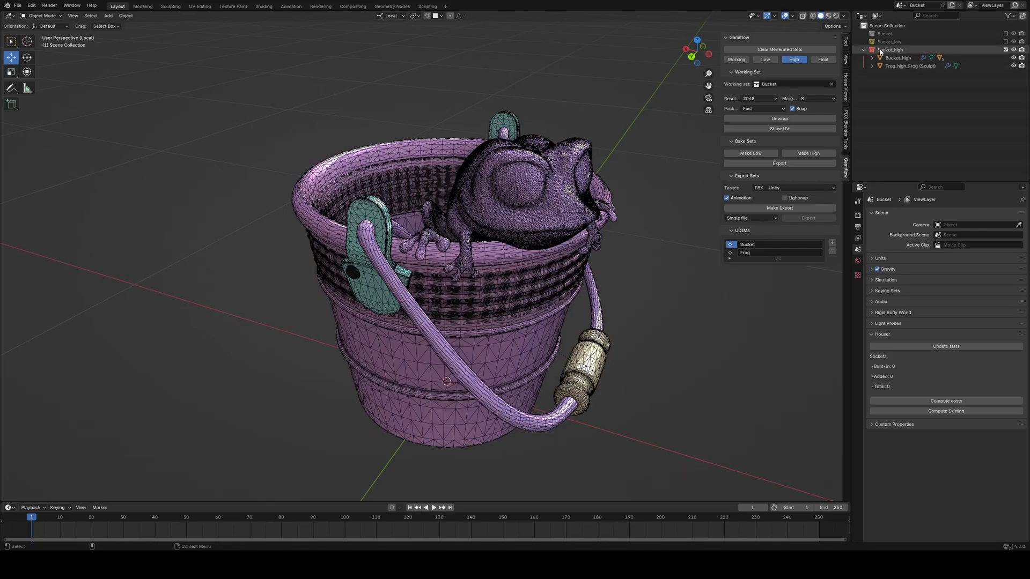
- Compare the Low, High and Working sets of the bucket and frog, ending on the Working set
{"action": "left_click", "coordinate": [765, 60]}
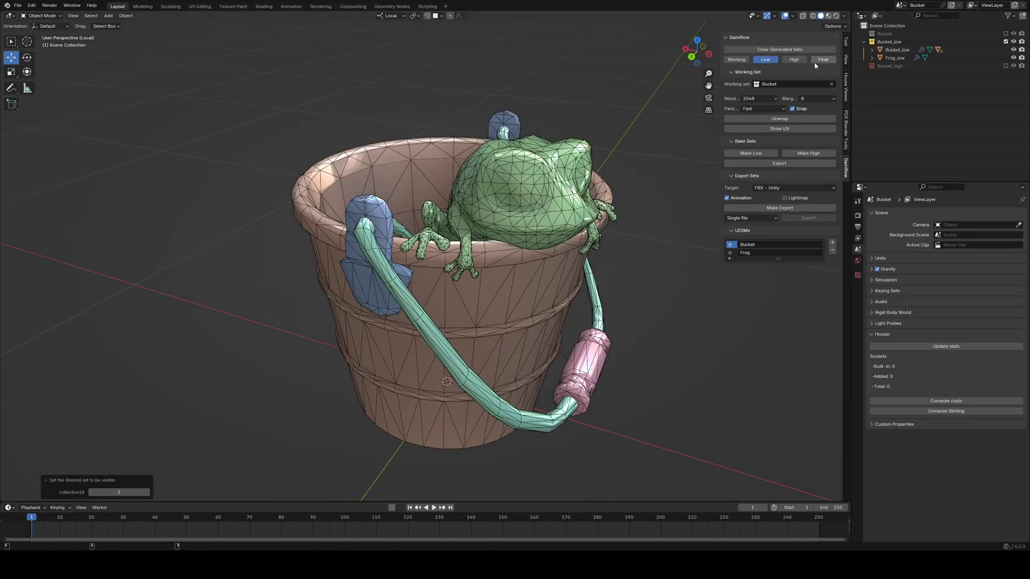
{"action": "left_click", "coordinate": [731, 59]}
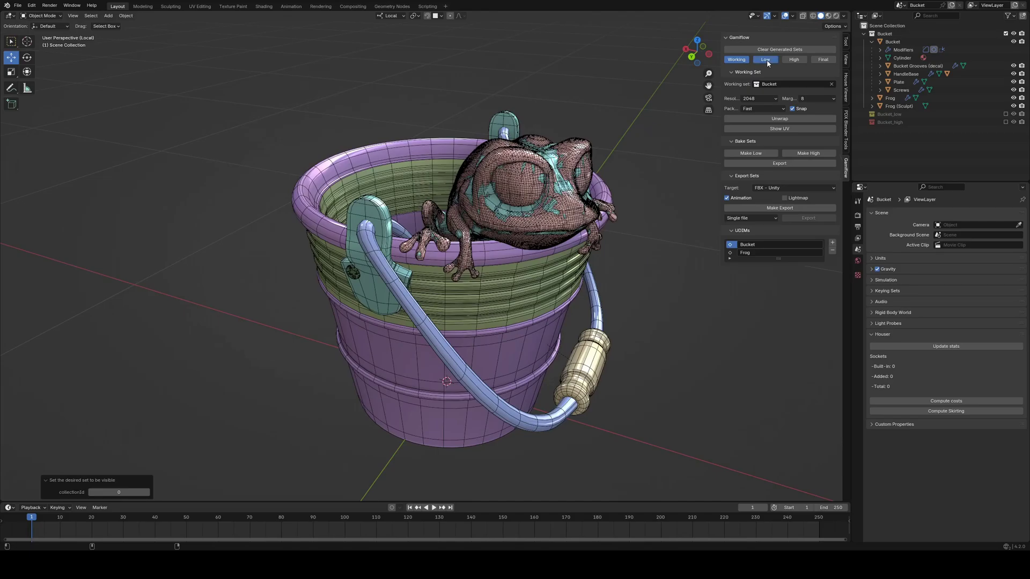
{"action": "left_click", "coordinate": [766, 61]}
{"action": "left_click", "coordinate": [793, 61]}
{"action": "left_click", "coordinate": [748, 60]}
{"action": "left_click", "coordinate": [775, 52]}
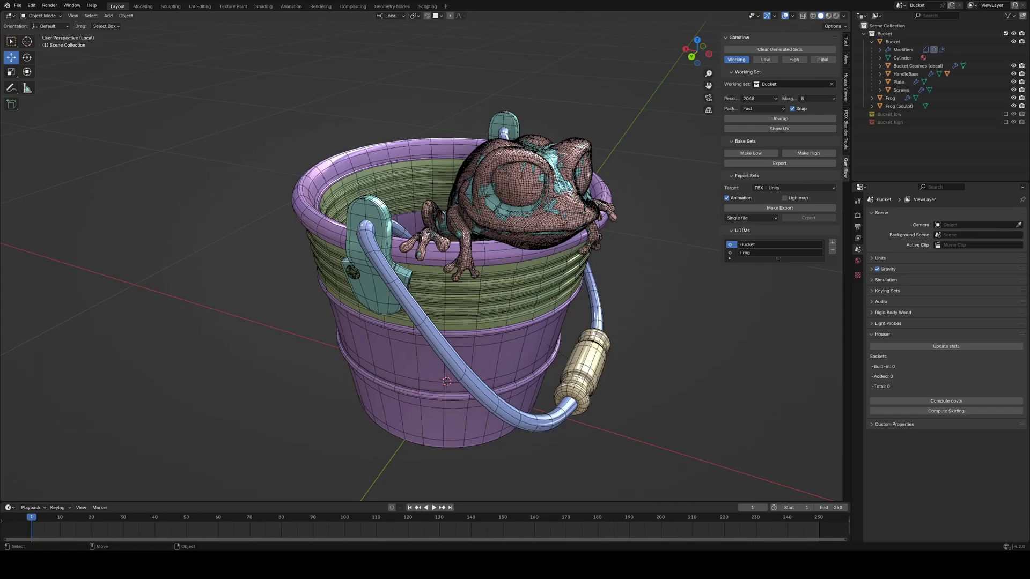
- Toggle the viewport display of the handle plate's GFLOW Bevel and Subdivision modifiers off and back on to compare their effect
{"action": "left_click", "coordinate": [376, 293]}
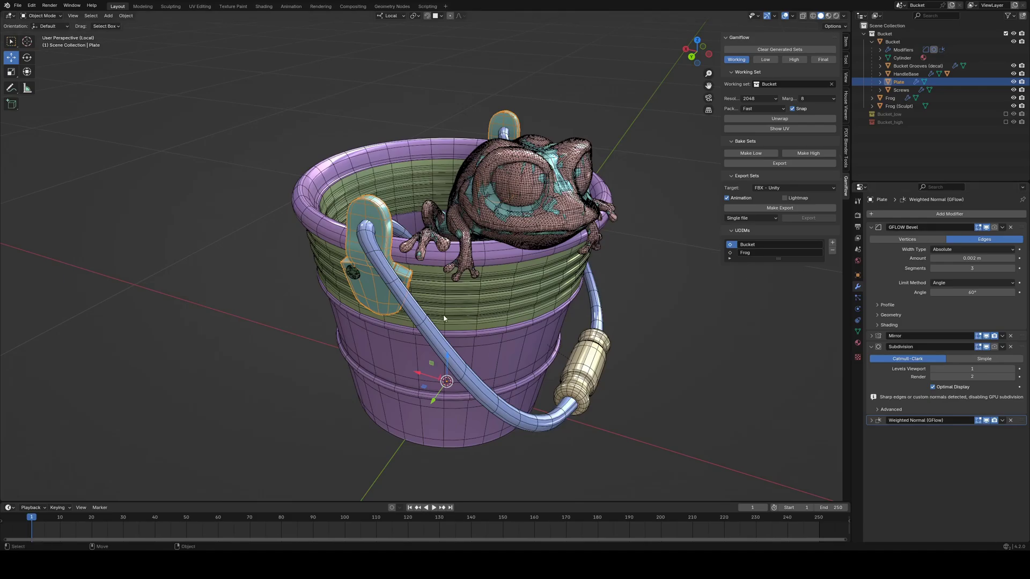
{"action": "scroll", "coordinate": [389, 224], "scroll_direction": "up", "scroll_amount": 6}
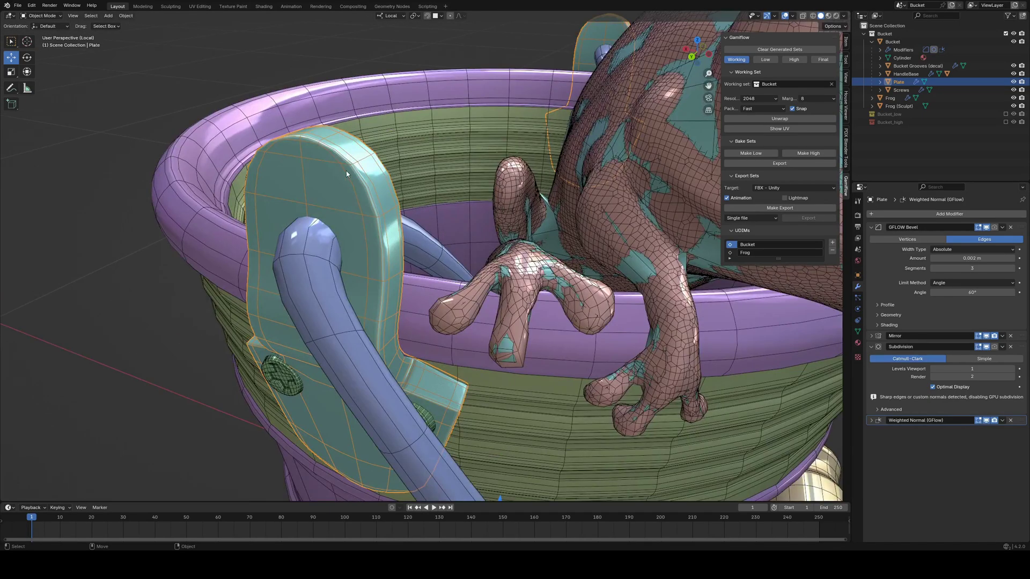
{"action": "left_click", "coordinate": [988, 227]}
{"action": "left_click", "coordinate": [987, 227]}
{"action": "left_click", "coordinate": [987, 227]}
{"action": "left_click", "coordinate": [988, 227]}
{"action": "left_click", "coordinate": [986, 347]}
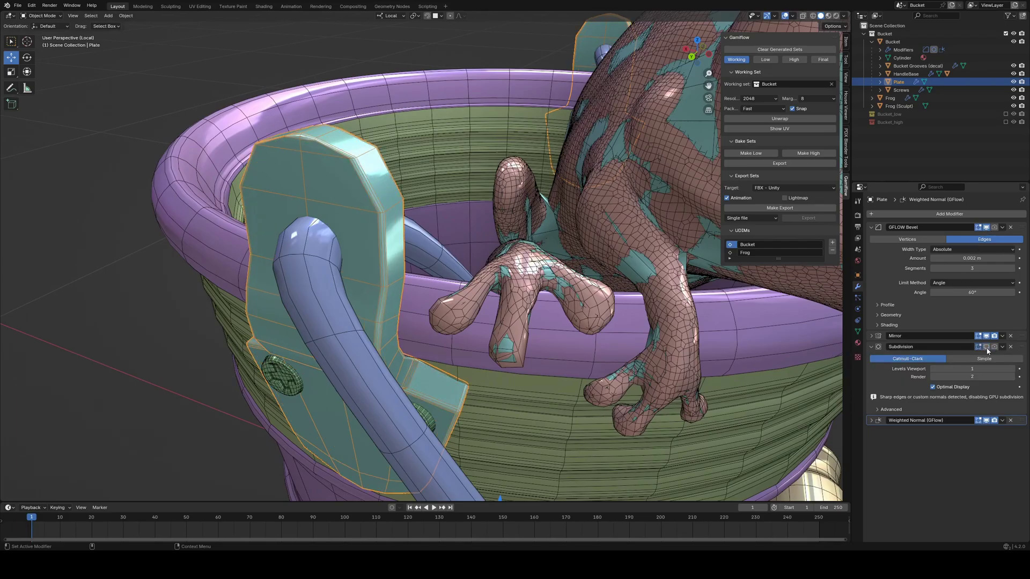
{"action": "left_click", "coordinate": [986, 347]}
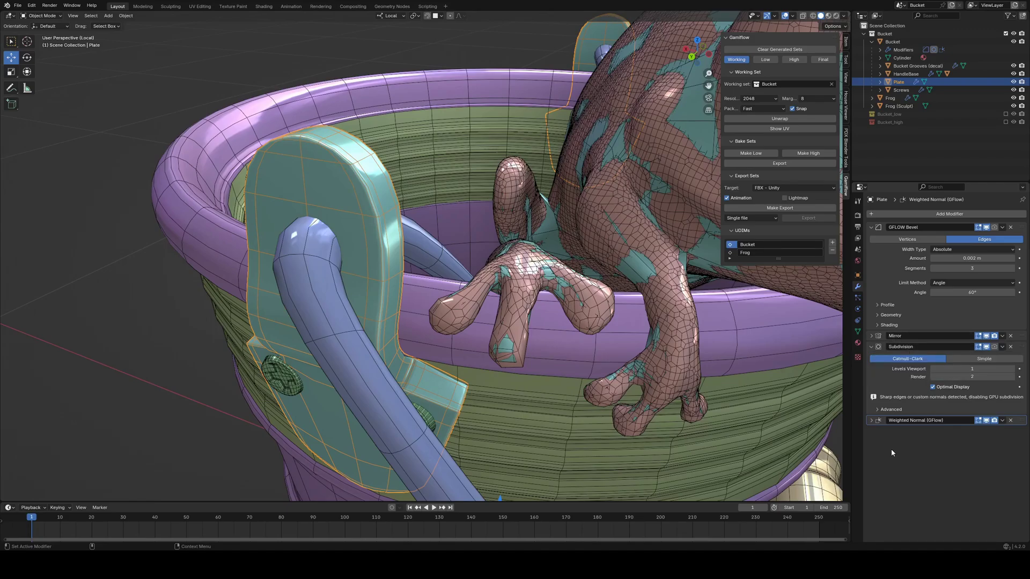
- Regenerate the low-poly bake set and examine the simplified handle plate up close
{"action": "scroll", "coordinate": [676, 405], "scroll_direction": "down", "scroll_amount": 6}
{"action": "scroll", "coordinate": [674, 408], "scroll_direction": "down", "scroll_amount": 1}
{"action": "middle_click_drag", "start_coordinate": [671, 408], "coordinate": [613, 386], "text": "alt"}
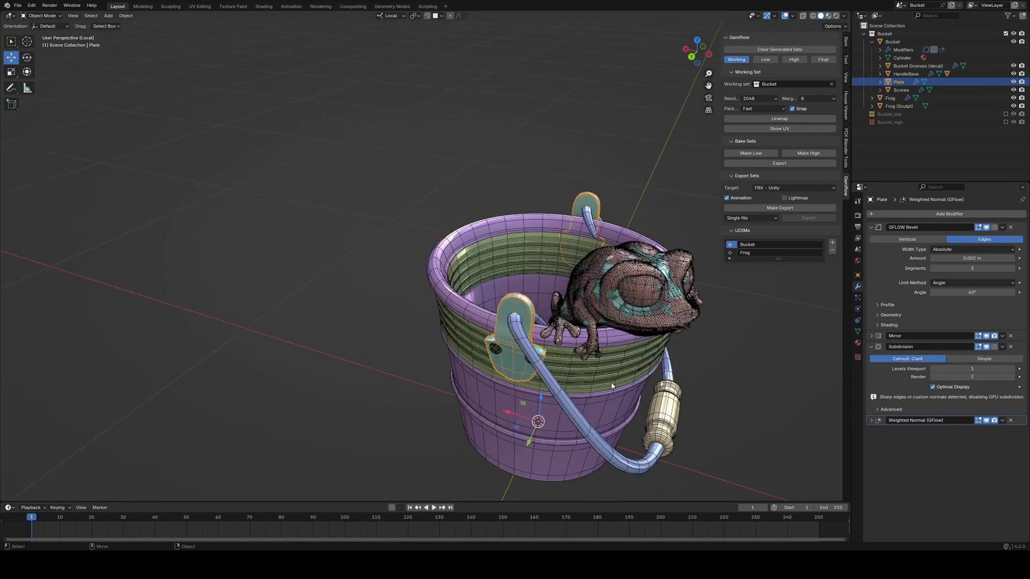
{"action": "scroll", "coordinate": [612, 386], "scroll_direction": "up", "scroll_amount": 3}
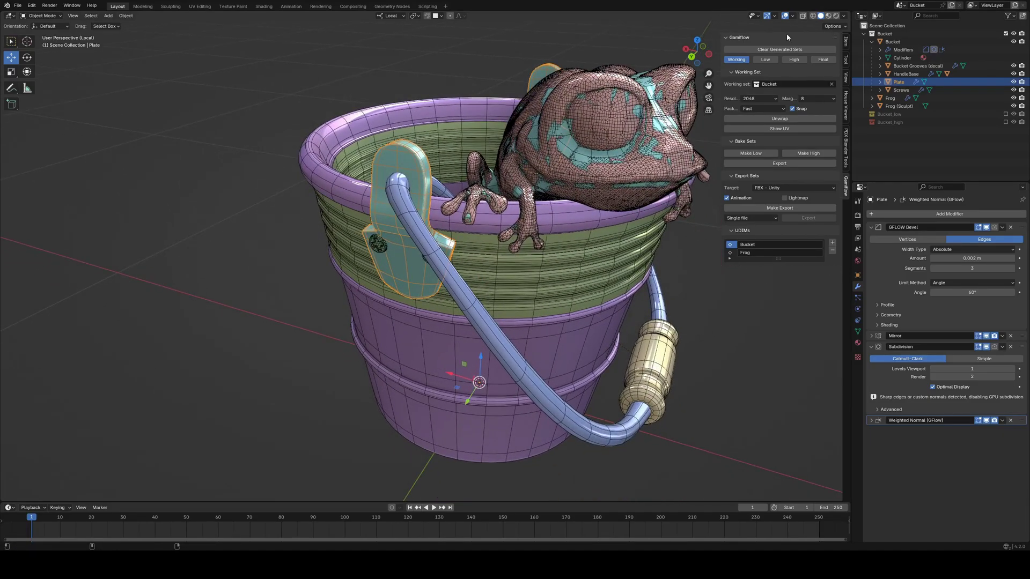
{"action": "left_click", "coordinate": [751, 153]}
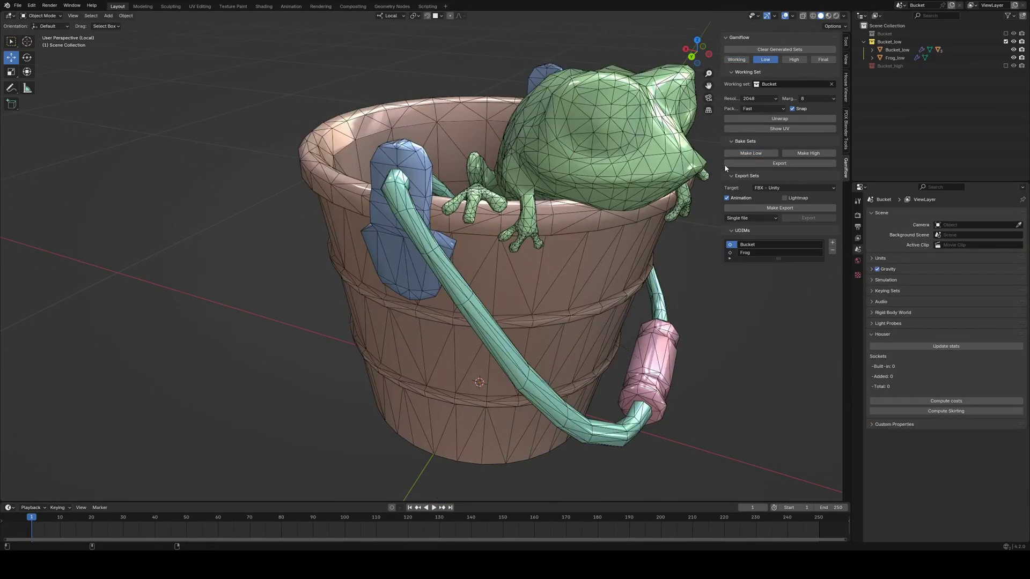
{"action": "scroll", "coordinate": [381, 261], "scroll_direction": "up", "scroll_amount": 2}
{"action": "left_click_drag", "start_coordinate": [382, 260], "coordinate": [359, 137], "text": "alt"}
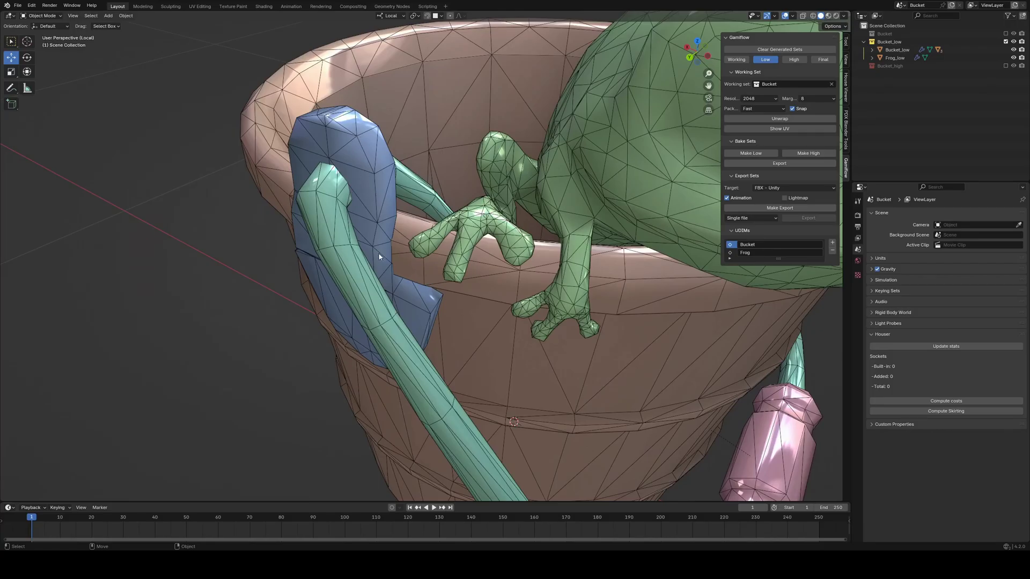
{"action": "middle_click_drag", "start_coordinate": [379, 254], "coordinate": [462, 273]}
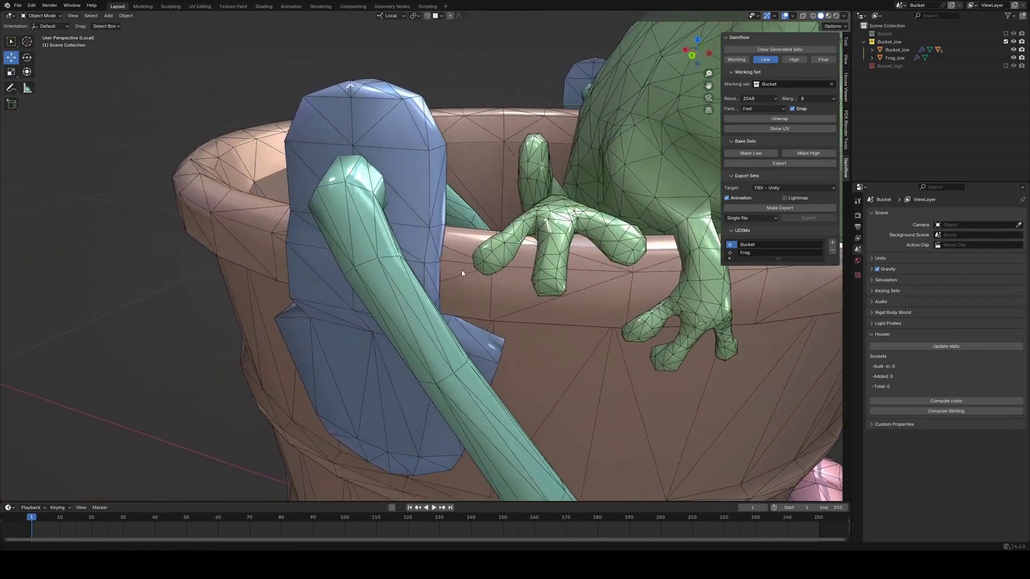
{"action": "scroll", "coordinate": [462, 273], "scroll_direction": "down", "scroll_amount": 3}
- Regenerate the high-poly bake set and examine its handle plate, screws and grooves
{"action": "left_click", "coordinate": [795, 60]}
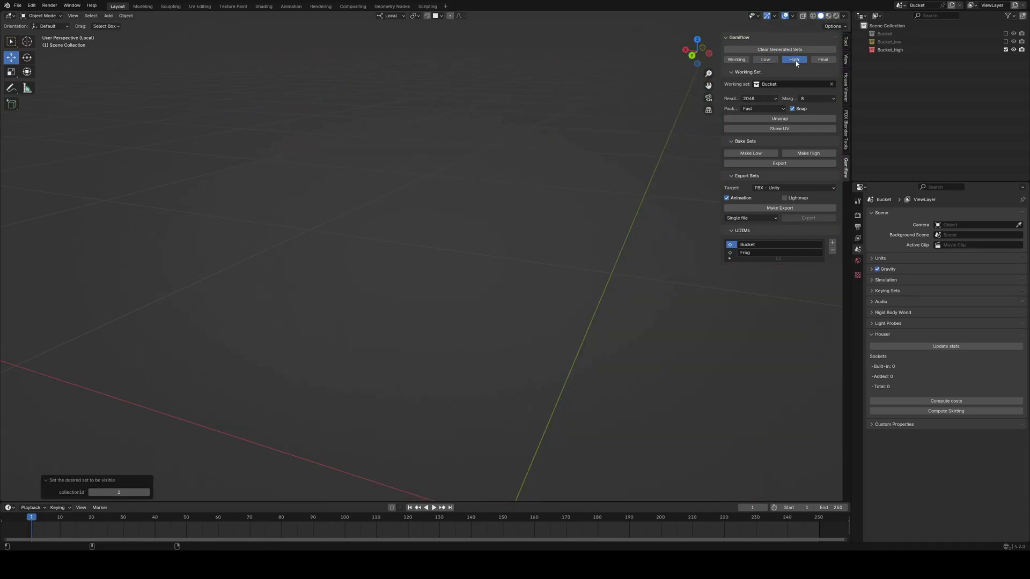
{"action": "left_click", "coordinate": [808, 153]}
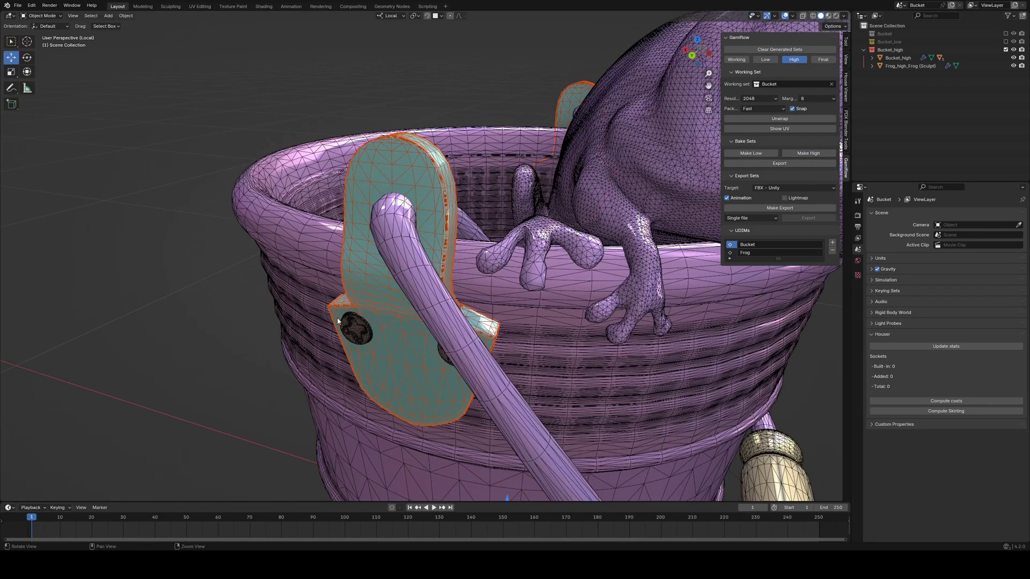
{"action": "left_click", "coordinate": [284, 126]}
{"action": "scroll", "coordinate": [409, 187], "scroll_direction": "up", "scroll_amount": 4}
{"action": "middle_click_drag", "start_coordinate": [409, 188], "coordinate": [382, 120], "text": "alt"}
{"action": "scroll", "coordinate": [391, 145], "scroll_direction": "down", "scroll_amount": 2}
{"action": "mouse_move", "coordinate": [400, 161]}
{"action": "left_mouse_down", "text": "alt"}
{"action": "mouse_move", "coordinate": [452, 166]}
{"action": "mouse_move", "coordinate": [402, 167]}
{"action": "left_mouse_up", "text": "alt"}
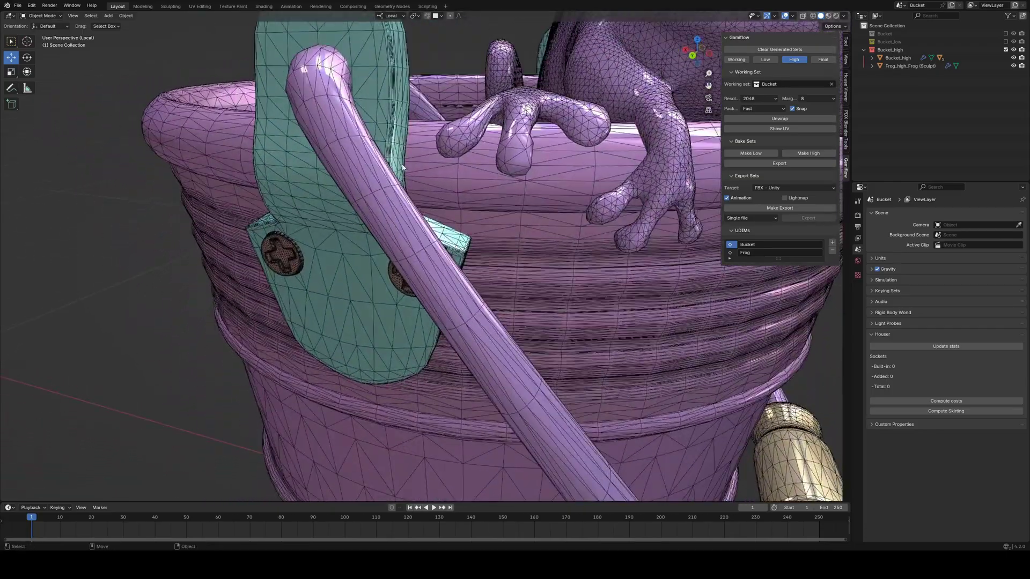
{"action": "scroll", "coordinate": [402, 167], "scroll_direction": "down", "scroll_amount": 4}
{"action": "middle_click_drag", "start_coordinate": [402, 167], "coordinate": [598, 298]}
- Return to the Working set, isolate the bucket body in Edit Mode and examine its marked edge loops
{"action": "left_click", "coordinate": [737, 60]}
{"action": "left_click", "coordinate": [376, 387]}
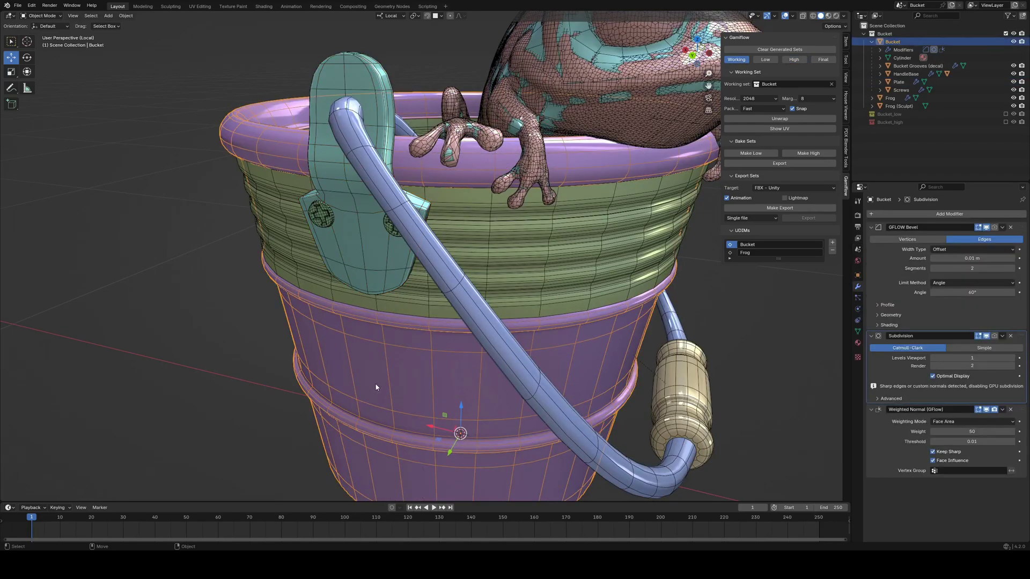
{"action": "middle_click_drag", "start_coordinate": [376, 387], "coordinate": [420, 374]}
{"action": "key", "text": "Tab"}
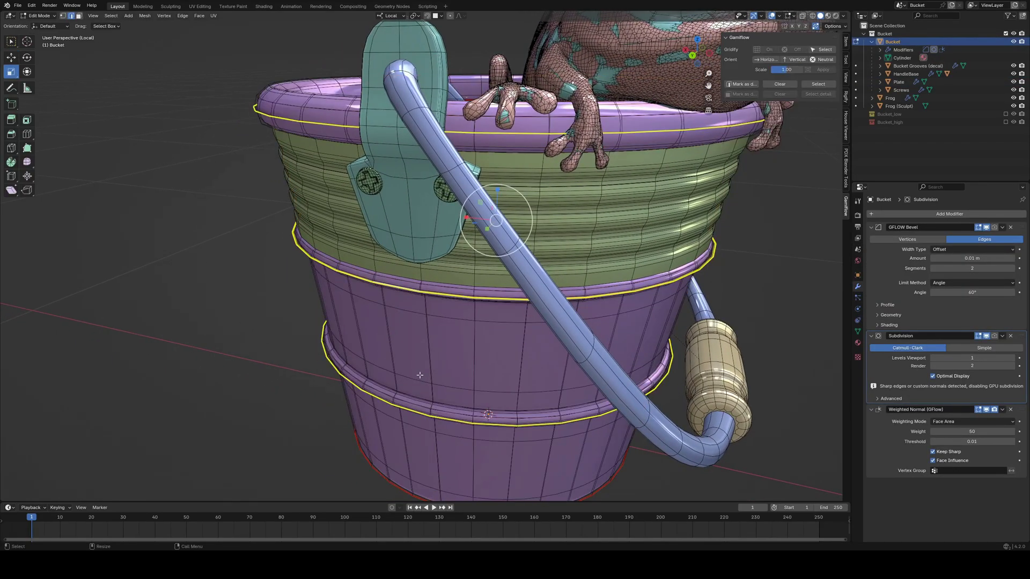
{"action": "key", "text": "shift+i"}
{"action": "key", "text": "shift+i"}
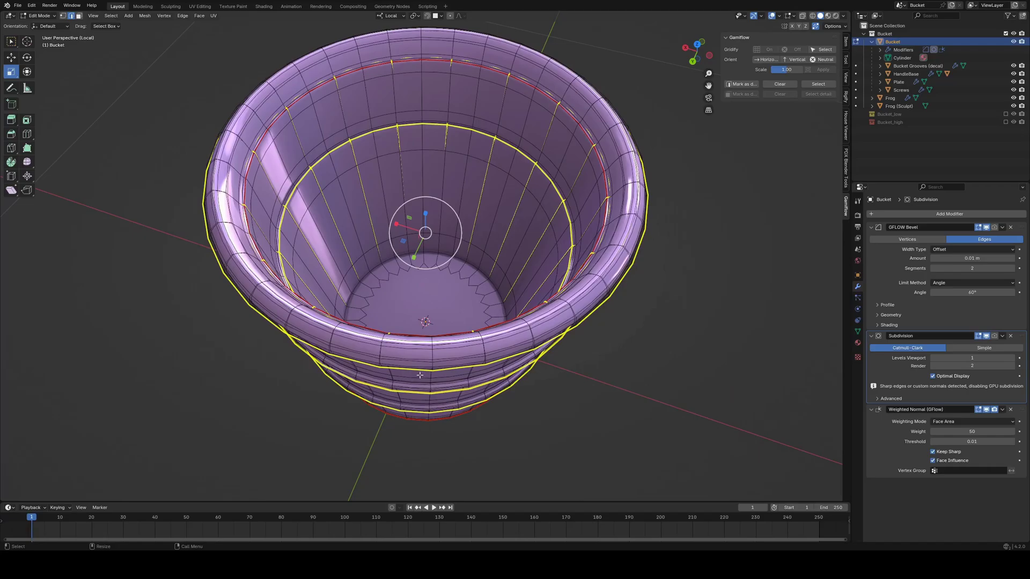
{"action": "middle_click_drag", "start_coordinate": [419, 375], "coordinate": [334, 256]}
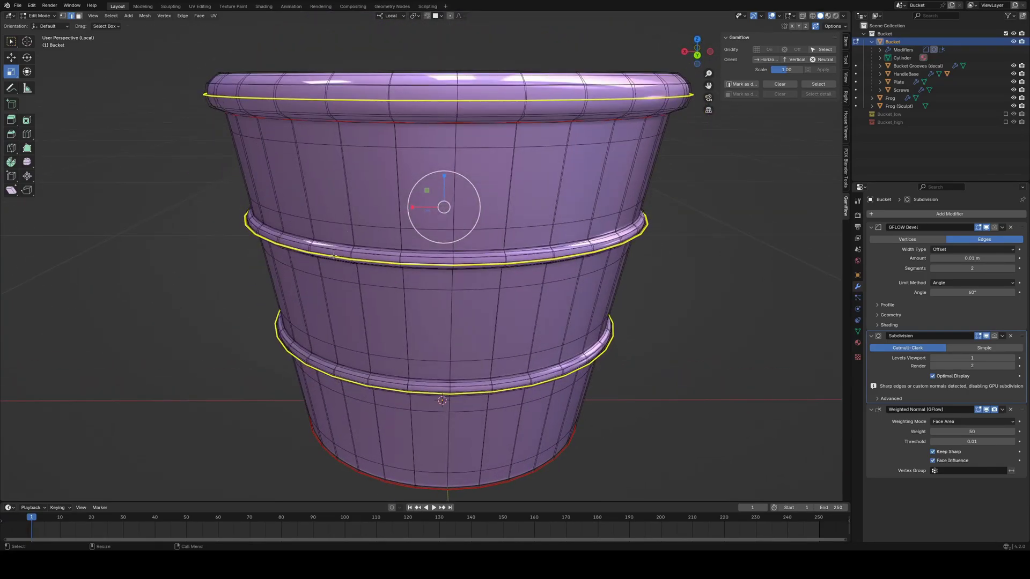
{"action": "middle_click_drag", "start_coordinate": [542, 275], "coordinate": [533, 283]}
{"action": "middle_click_drag", "start_coordinate": [557, 210], "coordinate": [552, 276], "text": "shift"}
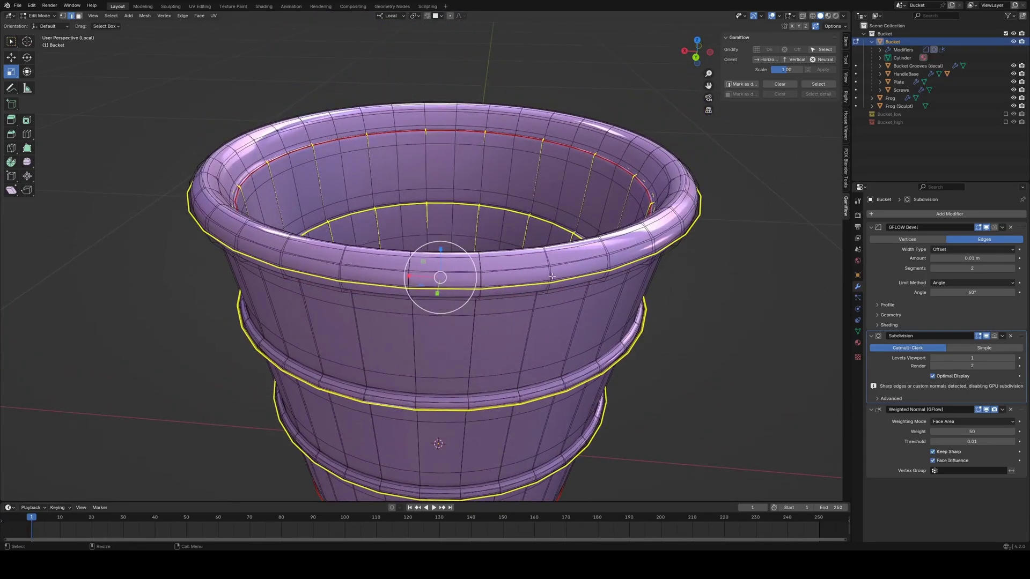
- Select the edge loop beneath the bucket's rim, view the seam and detail marking options, and dismiss them
{"action": "left_click", "coordinate": [559, 280], "text": "alt"}
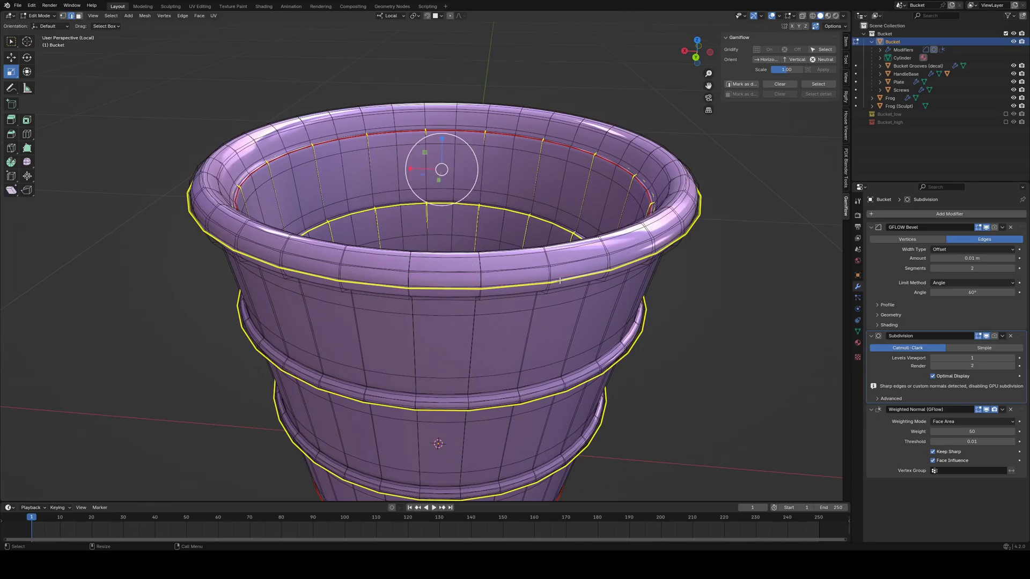
{"action": "key", "text": "shift+v"}
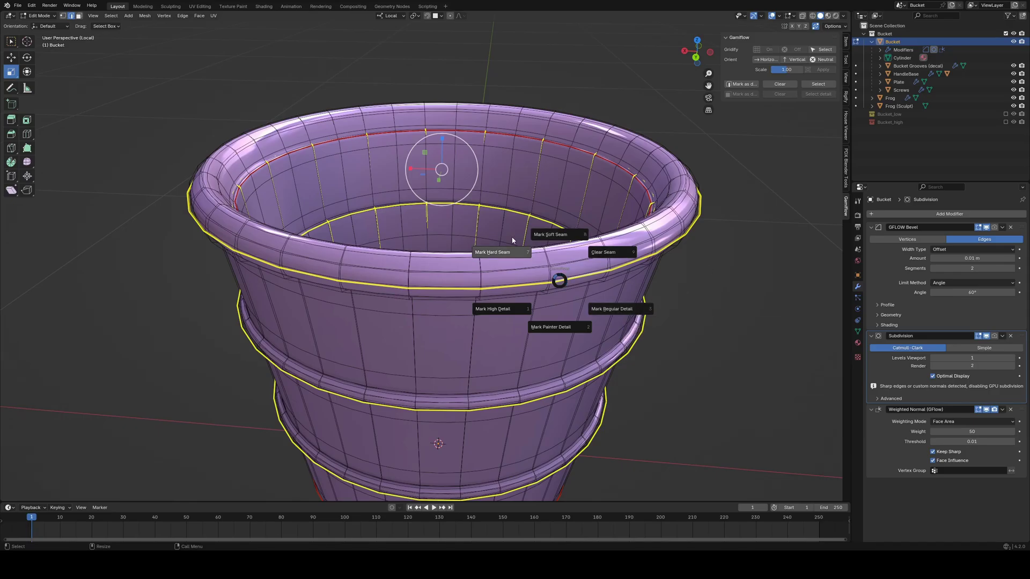
{"action": "left_click", "coordinate": [743, 249]}
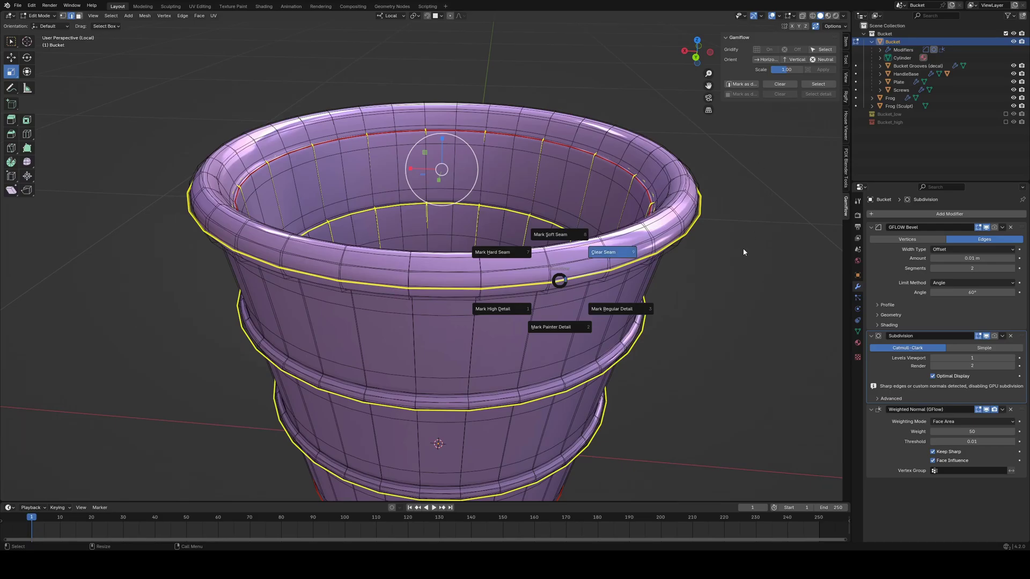
- End the bucket's isolation, examine the marked edges on its lower bands, and return to Object Mode
{"action": "scroll", "coordinate": [651, 289], "scroll_direction": "down", "scroll_amount": 3}
{"action": "middle_click_drag", "start_coordinate": [556, 347], "coordinate": [317, 343], "text": "shift"}
{"action": "key", "text": "KP_Divide"}
{"action": "scroll", "coordinate": [328, 343], "scroll_direction": "down", "scroll_amount": 3}
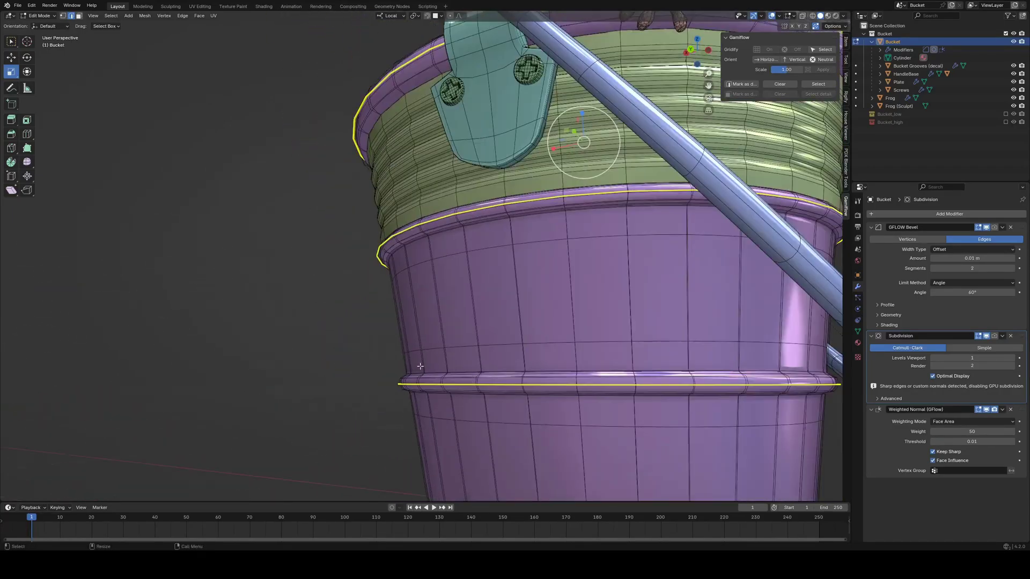
{"action": "middle_click_drag", "start_coordinate": [368, 382], "coordinate": [331, 341], "text": "shift"}
{"action": "scroll", "coordinate": [331, 342], "scroll_direction": "up", "scroll_amount": 3}
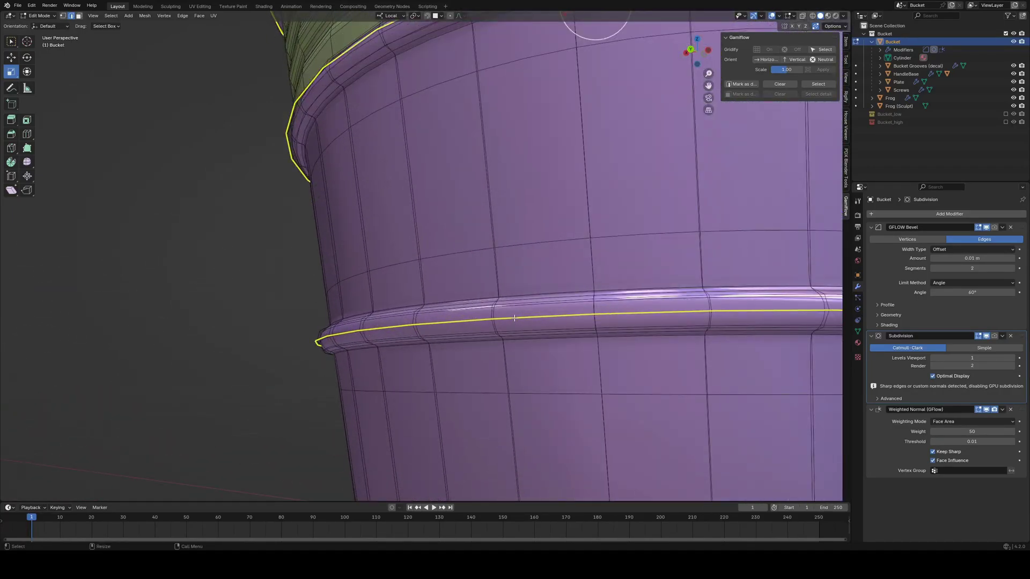
{"action": "scroll", "coordinate": [514, 318], "scroll_direction": "down", "scroll_amount": 5}
{"action": "key", "text": "Tab"}
{"action": "scroll", "coordinate": [636, 250], "scroll_direction": "up", "scroll_amount": 4}
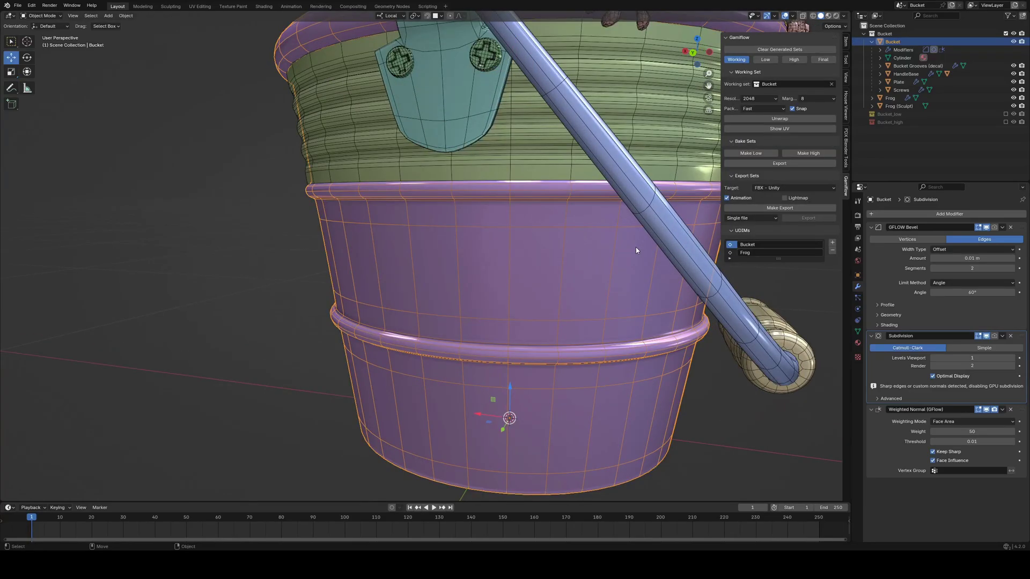
- Show the Low set and examine how the bands around the bucket are simplified
{"action": "left_click", "coordinate": [766, 59]}
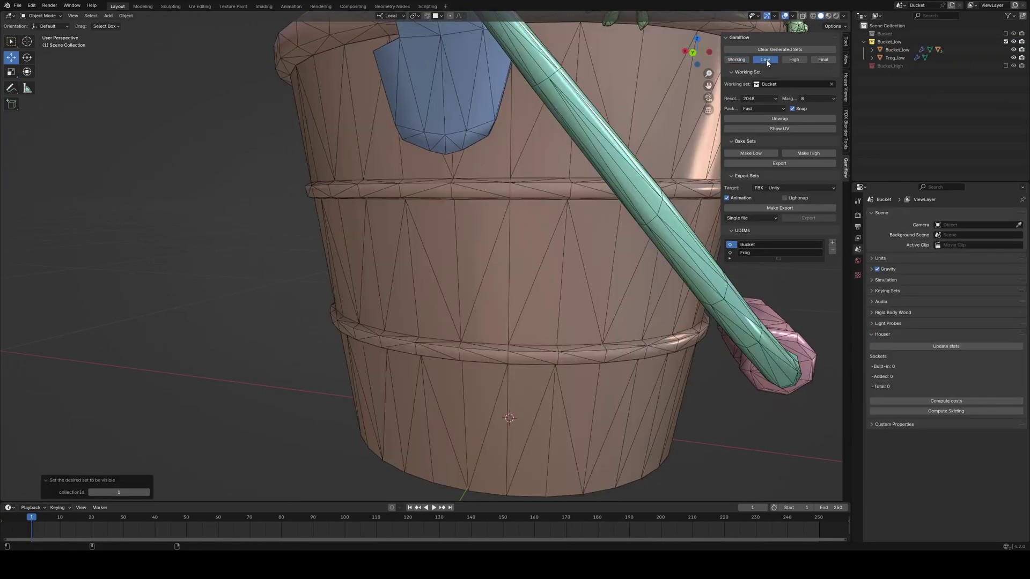
{"action": "scroll", "coordinate": [341, 328], "scroll_direction": "up", "scroll_amount": 3}
{"action": "middle_click_drag", "start_coordinate": [340, 329], "coordinate": [343, 349]}
{"action": "scroll", "coordinate": [300, 389], "scroll_direction": "down", "scroll_amount": 3}
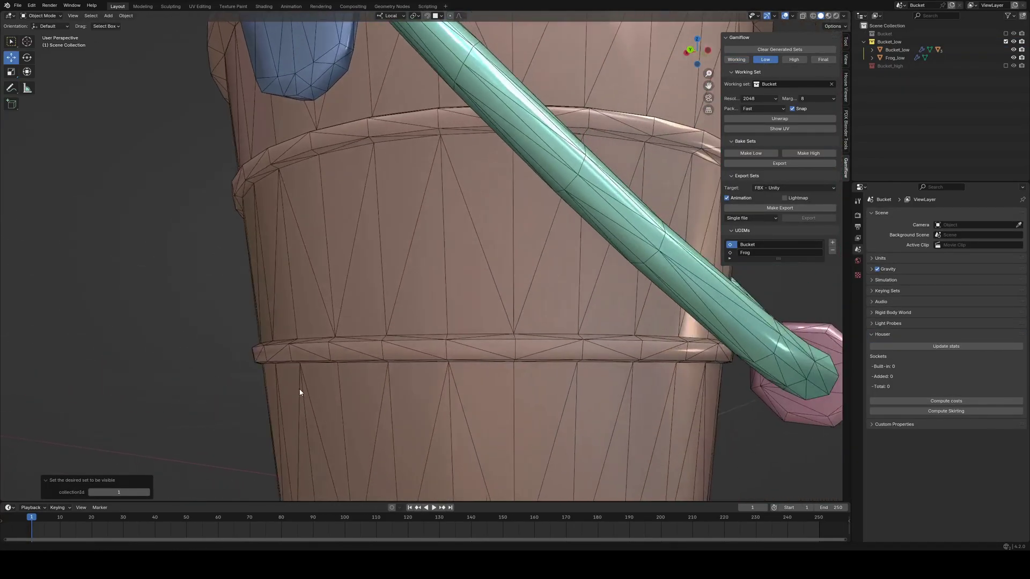
{"action": "middle_click_drag", "start_coordinate": [424, 354], "coordinate": [509, 335]}
{"action": "scroll", "coordinate": [389, 338], "scroll_direction": "down", "scroll_amount": 5}
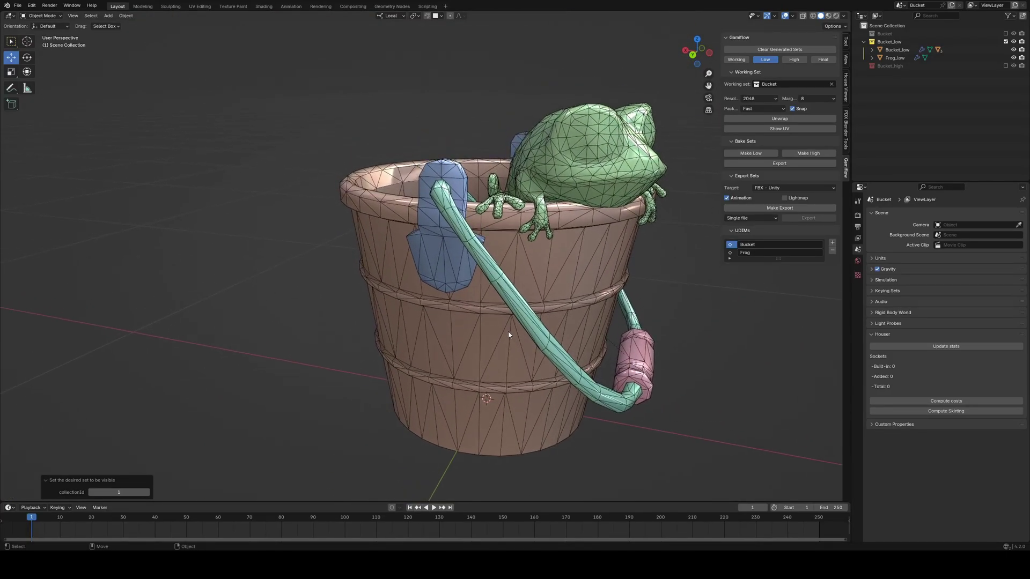
- Return to the Working set, select the Bucket Grooves (decal) object and examine it
{"action": "left_click", "coordinate": [736, 60]}
{"action": "left_click", "coordinate": [511, 303]}
{"action": "scroll", "coordinate": [511, 304], "scroll_direction": "up", "scroll_amount": 5}
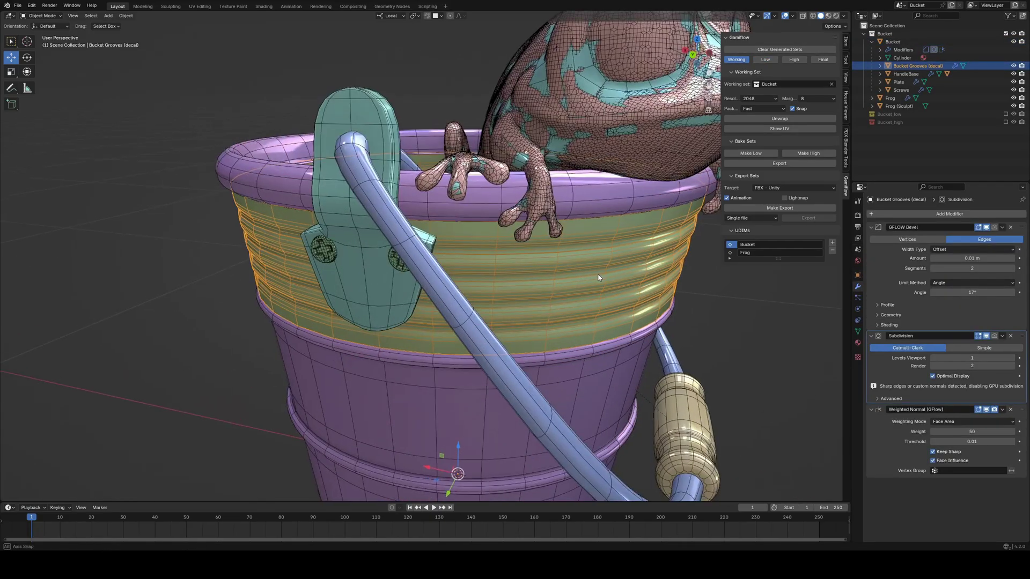
{"action": "scroll", "coordinate": [391, 237], "scroll_direction": "up", "scroll_amount": 2}
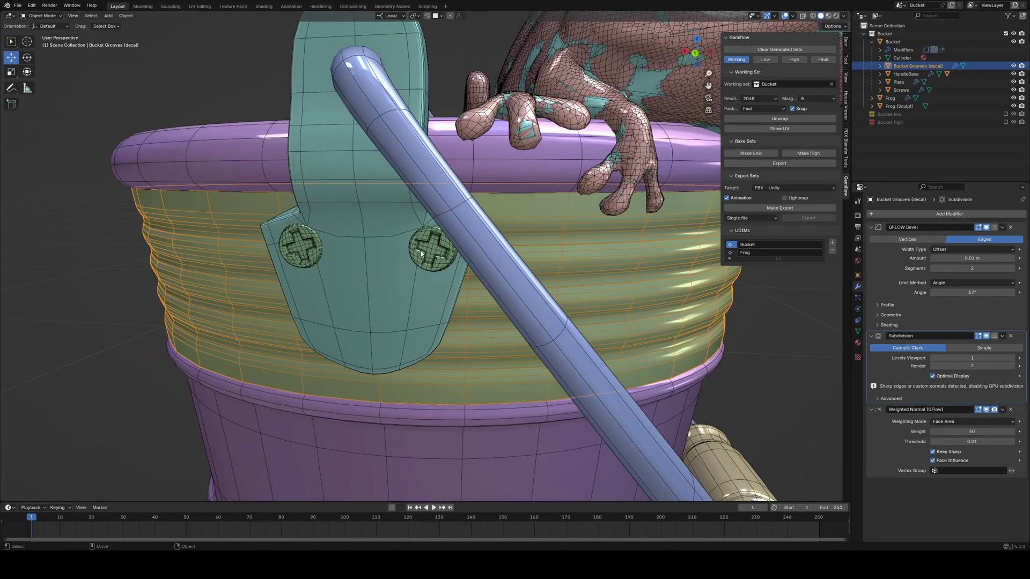
- Select the Screws object and examine the screws on the handle plate
{"action": "left_click", "coordinate": [424, 248]}
{"action": "middle_click_drag", "start_coordinate": [423, 292], "coordinate": [465, 318]}
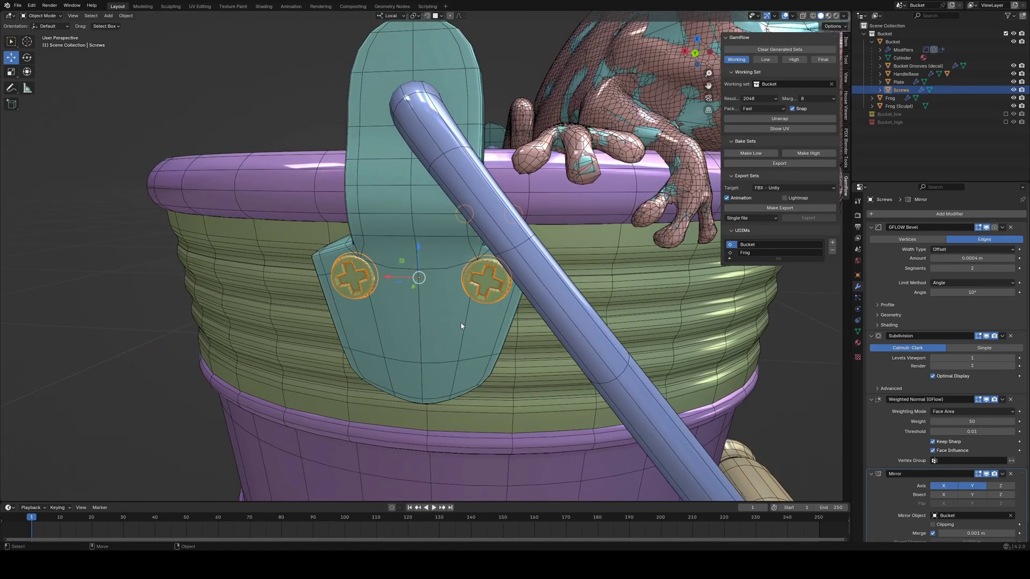
{"action": "scroll", "coordinate": [462, 323], "scroll_direction": "down", "scroll_amount": 5}
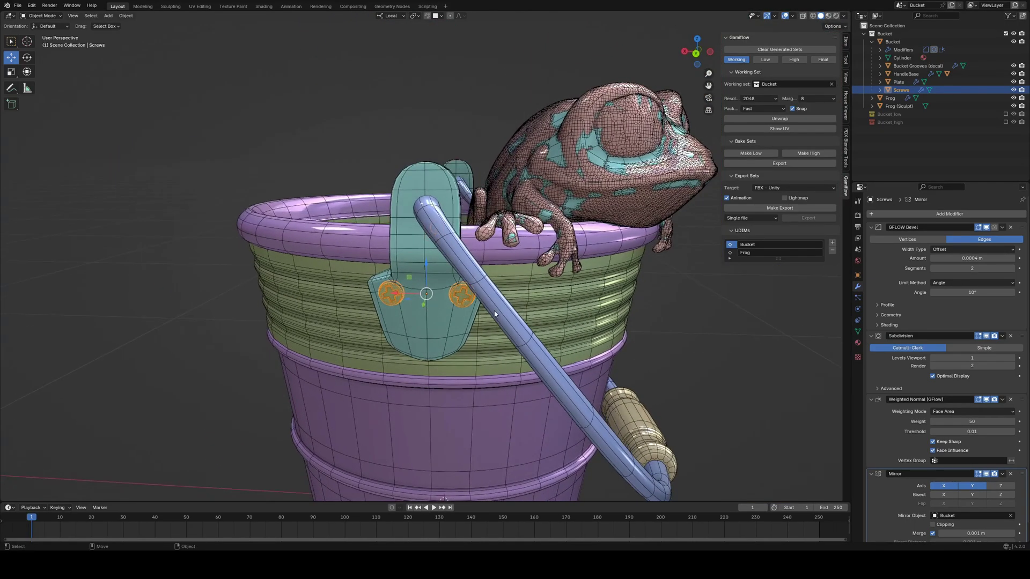
{"action": "scroll", "coordinate": [421, 304], "scroll_direction": "up", "scroll_amount": 4}
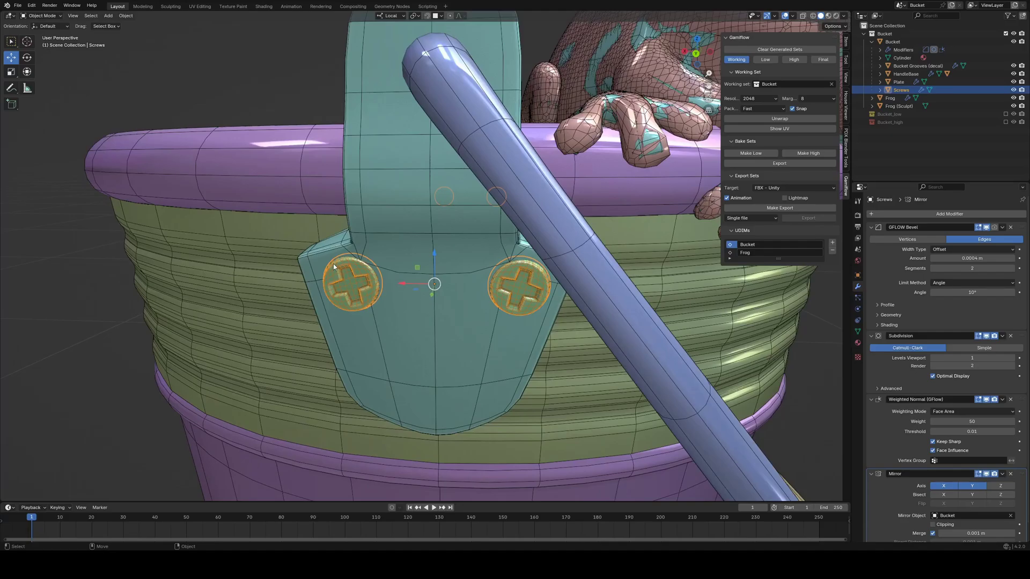
- Select the handle's Plate object and examine its Gamiflow bake settings in the object properties
{"action": "middle_click_drag", "start_coordinate": [394, 328], "coordinate": [355, 289], "text": "shift"}
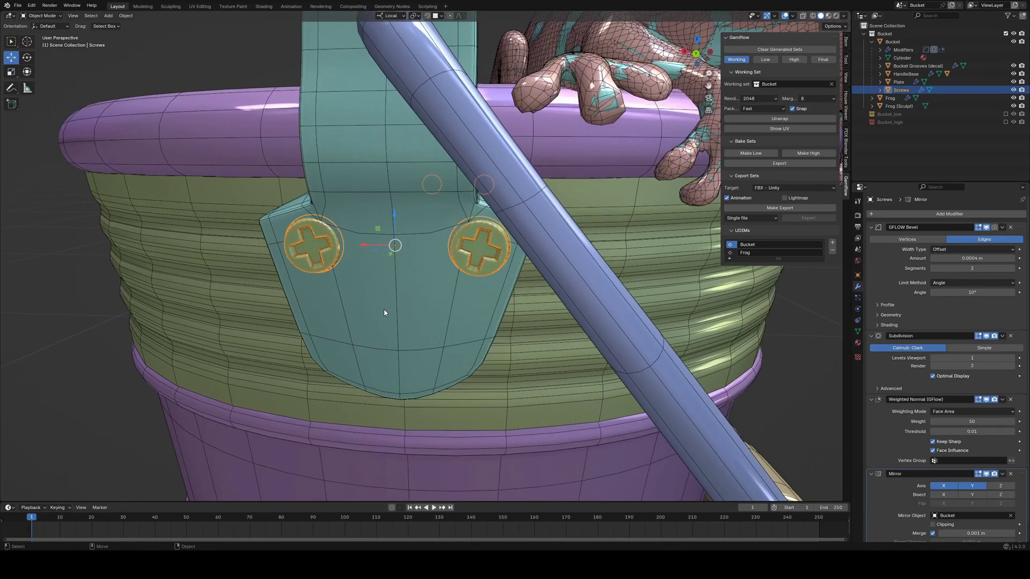
{"action": "left_click", "coordinate": [388, 313]}
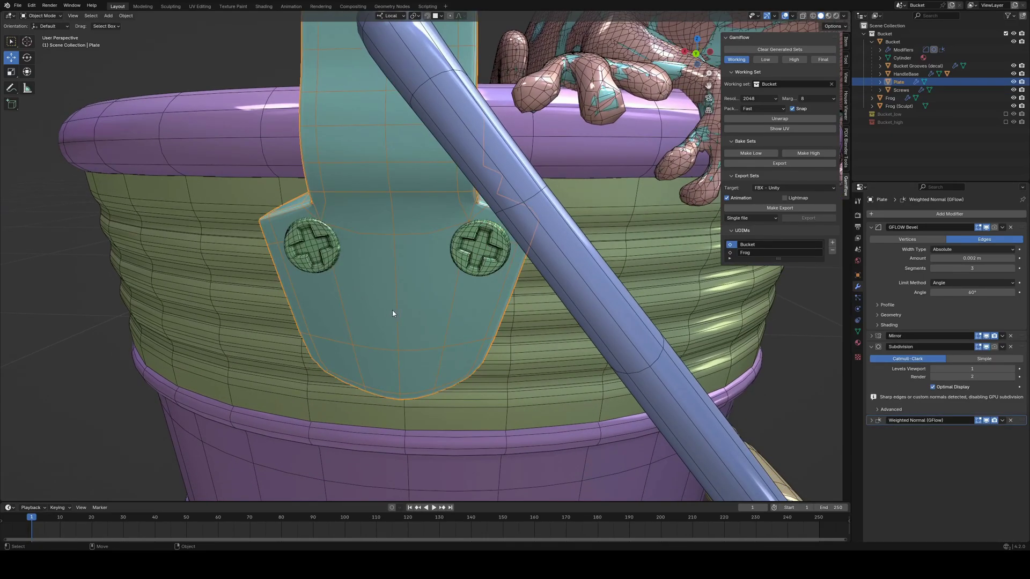
{"action": "left_click", "coordinate": [857, 275]}
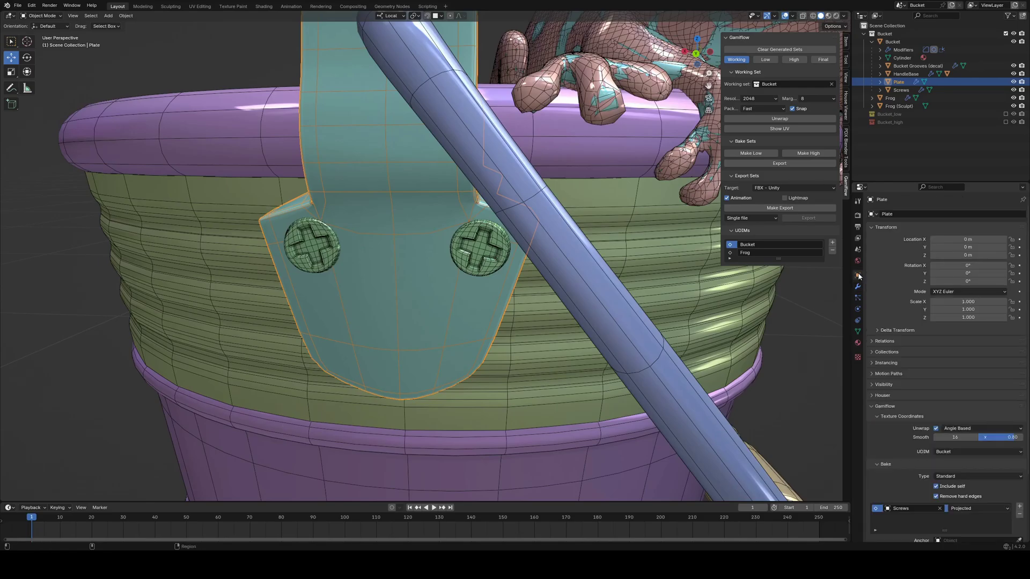
{"action": "scroll", "coordinate": [909, 376], "scroll_direction": "down", "scroll_amount": 5}
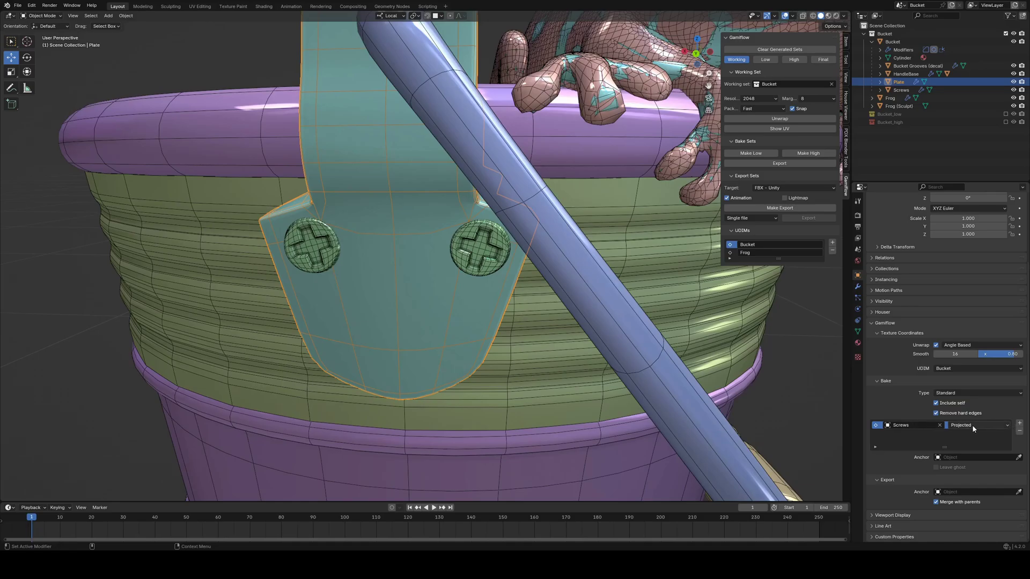
{"action": "scroll", "coordinate": [451, 279], "scroll_direction": "down", "scroll_amount": 8}
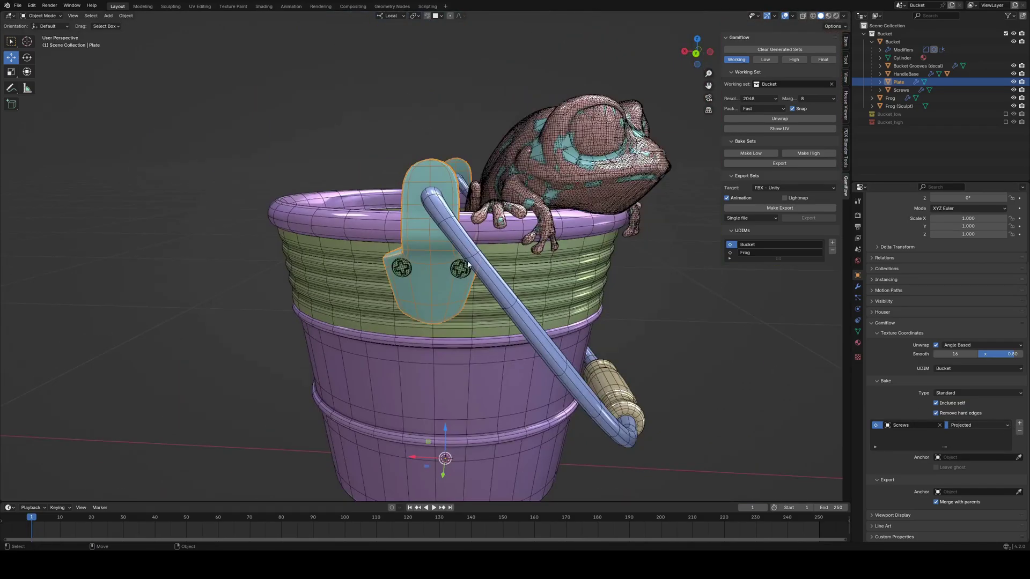
- Select the Frog object and examine its Gamiflow bake settings
{"action": "middle_click_drag", "start_coordinate": [468, 264], "coordinate": [585, 230]}
{"action": "scroll", "coordinate": [585, 231], "scroll_direction": "up", "scroll_amount": 5}
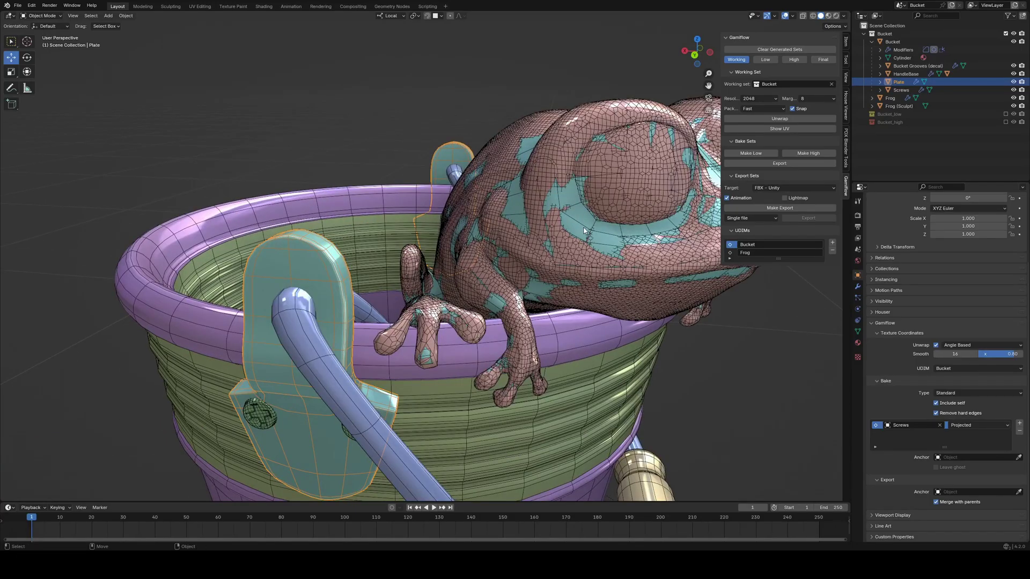
{"action": "left_click", "coordinate": [579, 223]}
{"action": "mouse_move", "coordinate": [579, 223]}
{"action": "left_mouse_down"}
{"action": "mouse_move", "coordinate": [268, 123]}
{"action": "mouse_move", "coordinate": [315, 146]}
{"action": "left_mouse_up"}
{"action": "left_click", "coordinate": [315, 146]}
{"action": "mouse_move", "coordinate": [315, 146]}
{"action": "middle_mouse_down"}
{"action": "mouse_move", "coordinate": [445, 213]}
{"action": "mouse_move", "coordinate": [413, 233]}
{"action": "middle_mouse_up"}
{"action": "key", "text": "ctrl+z"}
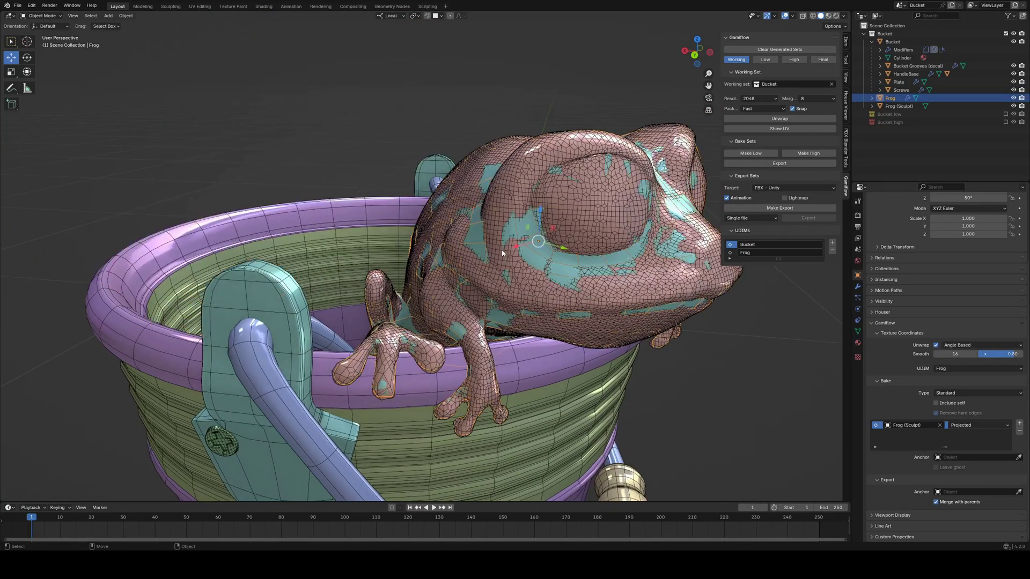
{"action": "middle_click_drag", "start_coordinate": [582, 219], "coordinate": [564, 242]}
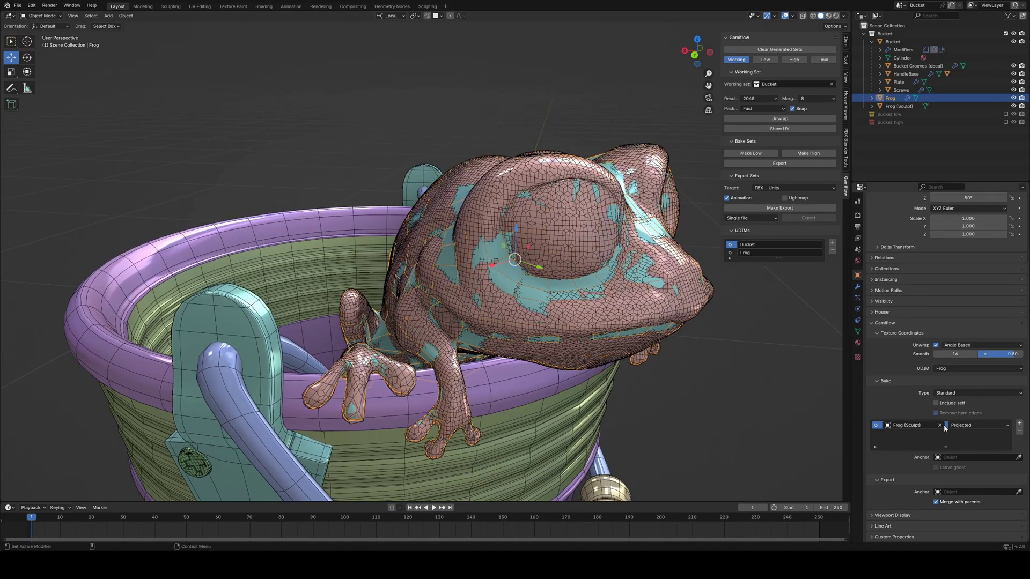
- Replace the Frog's bake entry with a new one that samples Frog (Sculpt), and view its available bake types
{"action": "left_click", "coordinate": [1019, 430]}
{"action": "left_click", "coordinate": [1019, 423]}
{"action": "left_click", "coordinate": [1005, 424]}
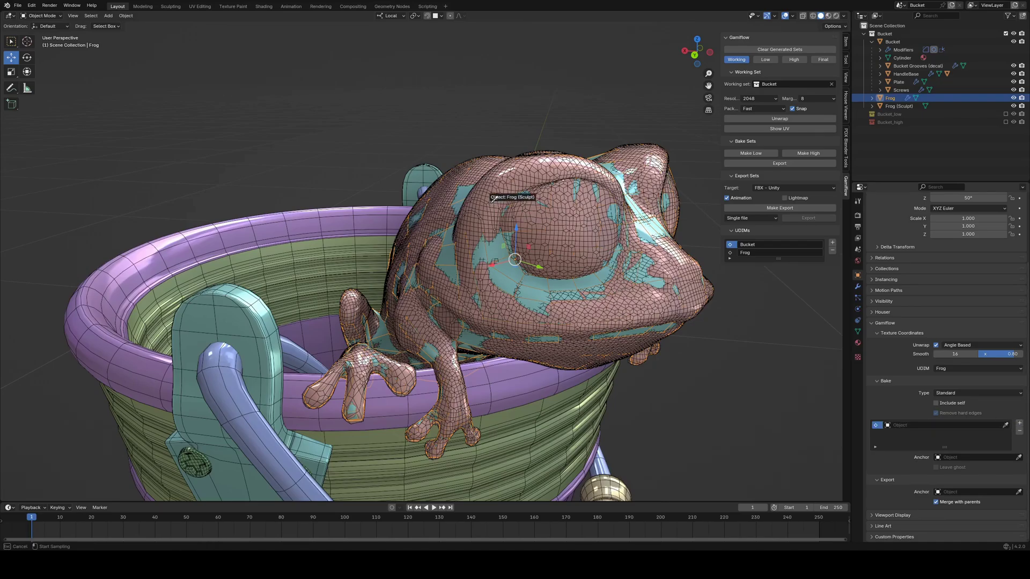
{"action": "left_click", "coordinate": [558, 221]}
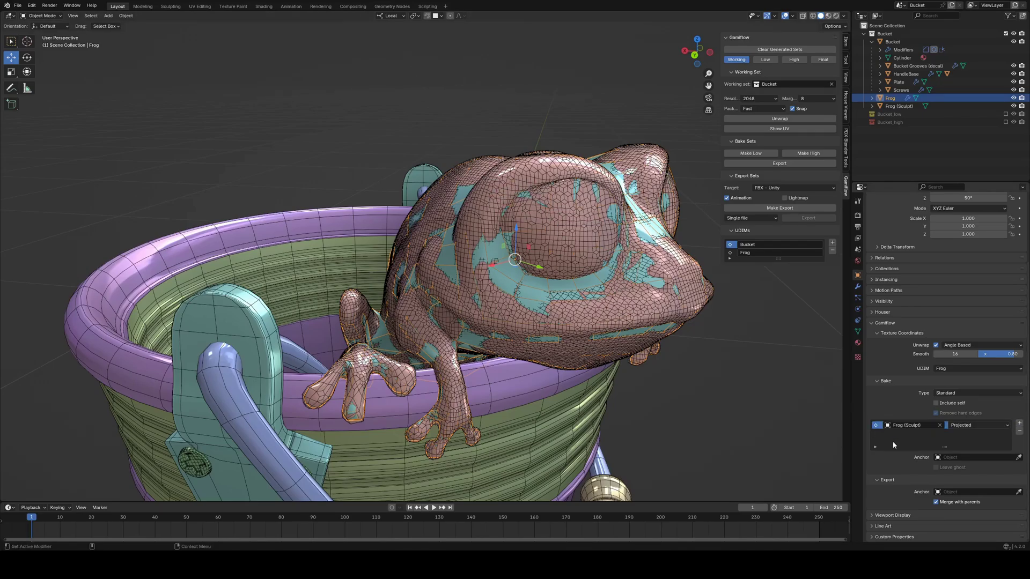
{"action": "left_click", "coordinate": [963, 427]}
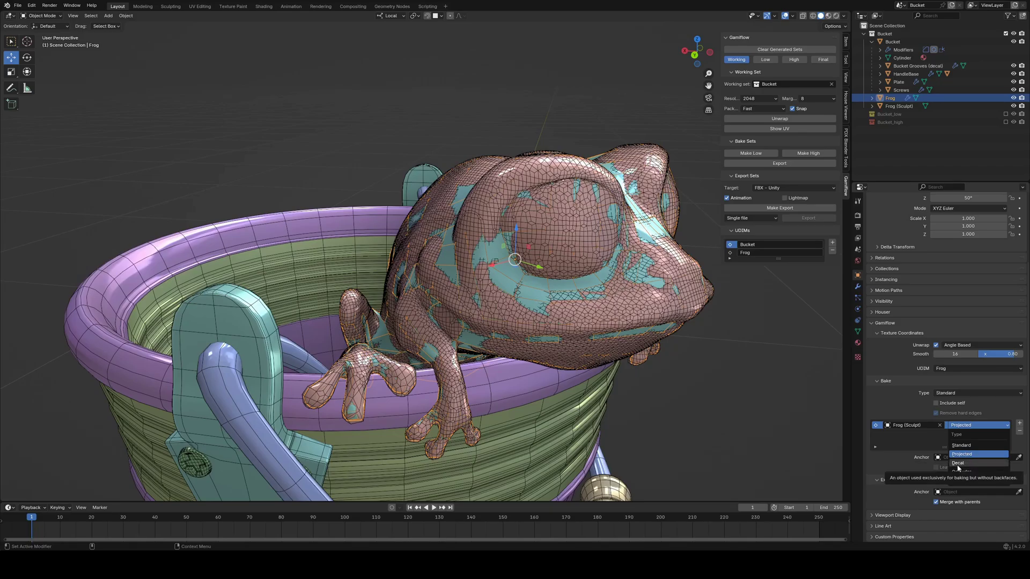
- Select the Bucket Grooves (decal) object and examine its bake type settings
{"action": "left_click", "coordinate": [547, 444]}
{"action": "scroll", "coordinate": [547, 444], "scroll_direction": "down", "scroll_amount": 2}
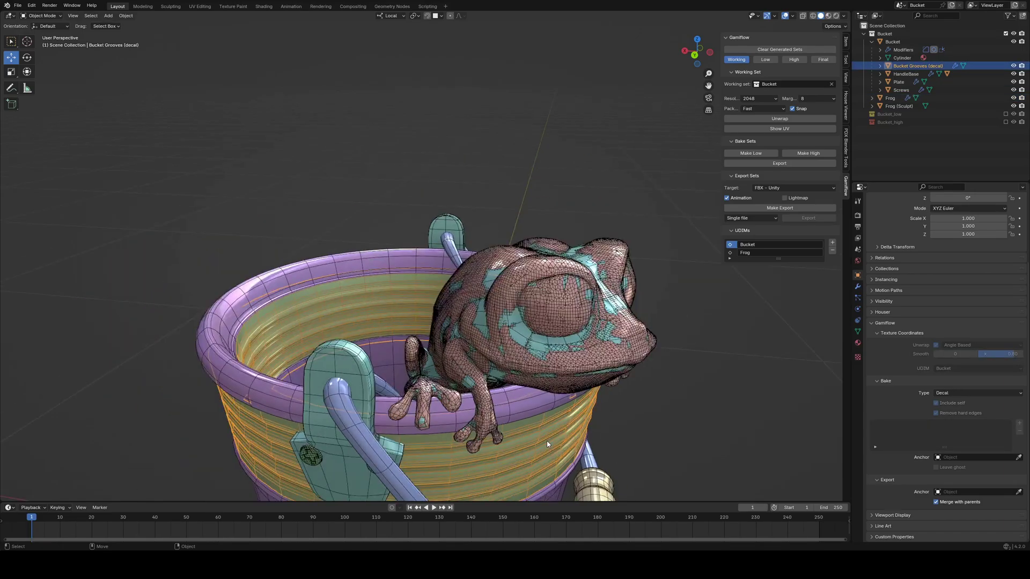
{"action": "middle_click_drag", "start_coordinate": [547, 445], "coordinate": [558, 285], "text": "shift"}
{"action": "scroll", "coordinate": [557, 286], "scroll_direction": "up", "scroll_amount": 1}
{"action": "scroll", "coordinate": [558, 285], "scroll_direction": "up", "scroll_amount": 2}
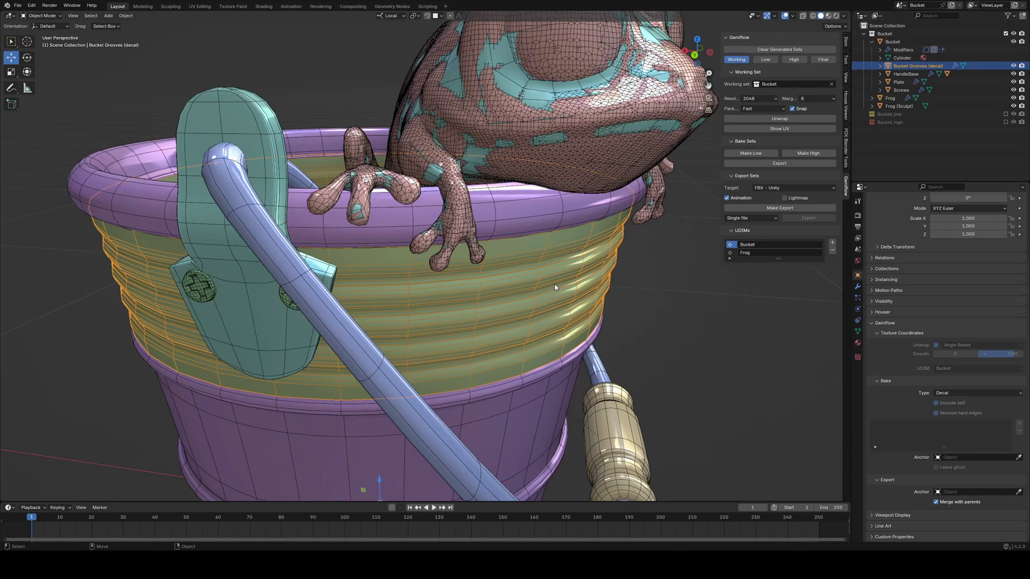
{"action": "scroll", "coordinate": [557, 289], "scroll_direction": "up", "scroll_amount": 3}
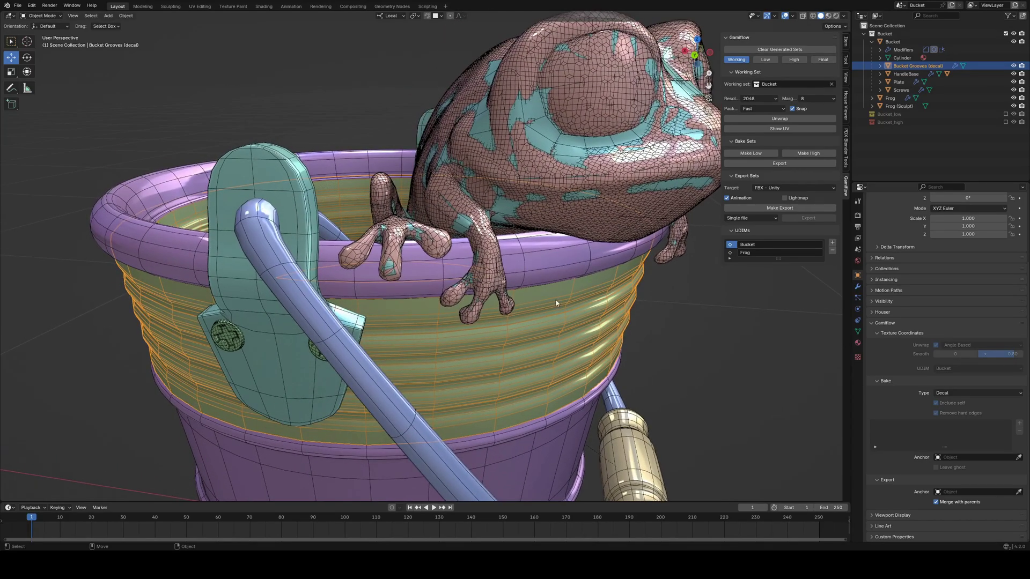
- Reselect the Frog to review its Frog (Sculpt) bake entry, then deselect everything
{"action": "left_click", "coordinate": [660, 191]}
{"action": "left_click", "coordinate": [992, 425]}
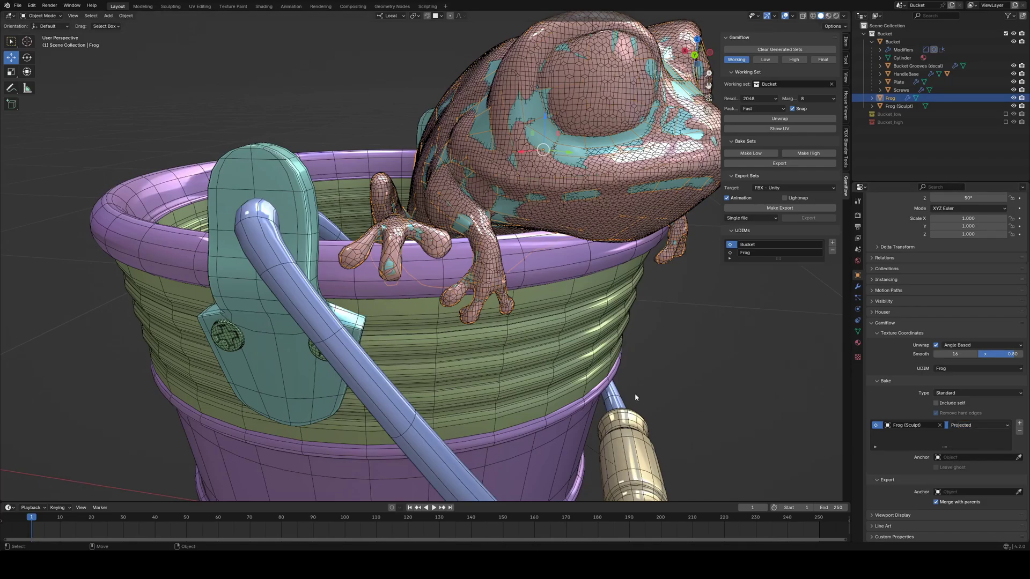
{"action": "left_click", "coordinate": [665, 388]}
{"action": "scroll", "coordinate": [665, 387], "scroll_direction": "down", "scroll_amount": 6}
{"action": "middle_click_drag", "start_coordinate": [666, 391], "coordinate": [582, 266], "text": "shift"}
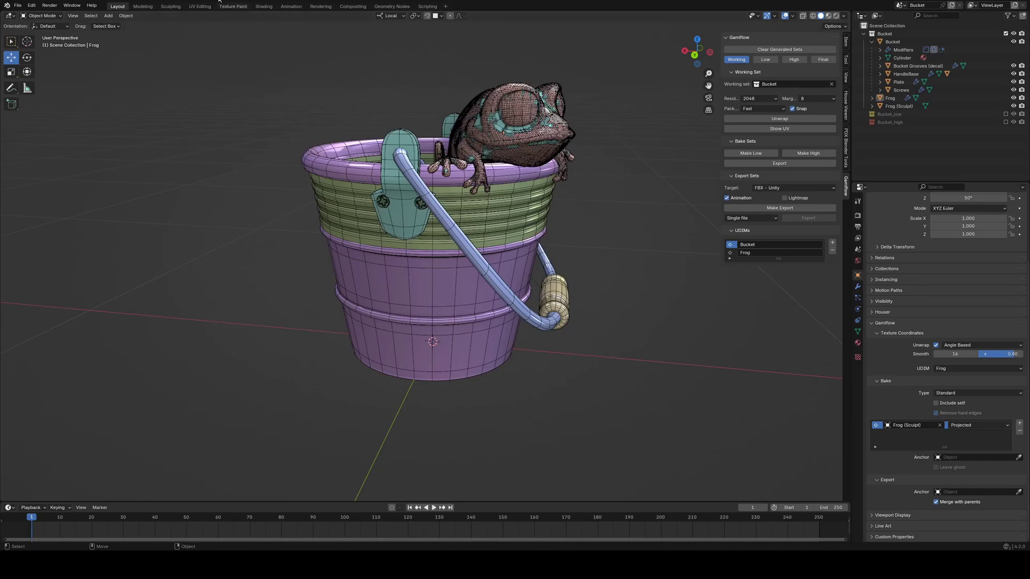
{"action": "middle_click_drag", "start_coordinate": [249, 385], "coordinate": [344, 360]}
{"action": "middle_click_drag", "start_coordinate": [322, 240], "coordinate": [479, 330]}
{"action": "left_click", "coordinate": [981, 426]}
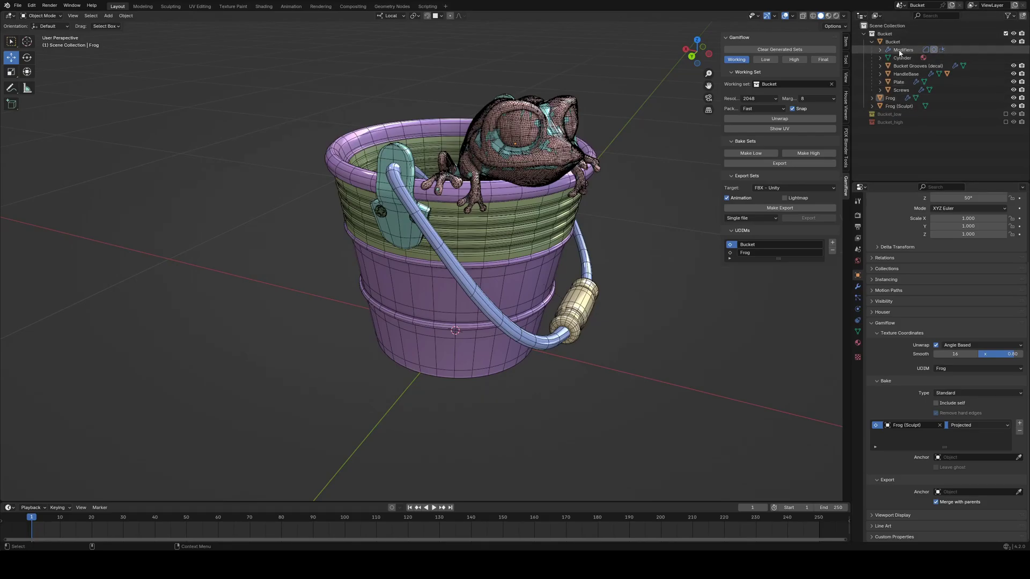
{"action": "middle_click_drag", "start_coordinate": [620, 241], "coordinate": [625, 278], "text": "shift"}
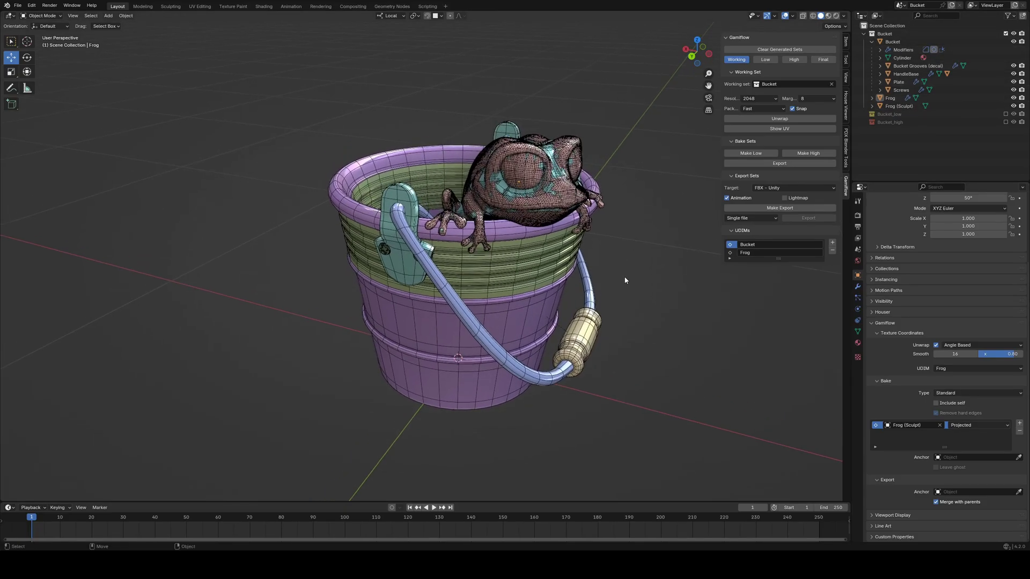
{"action": "scroll", "coordinate": [625, 278], "scroll_direction": "up", "scroll_amount": 1}
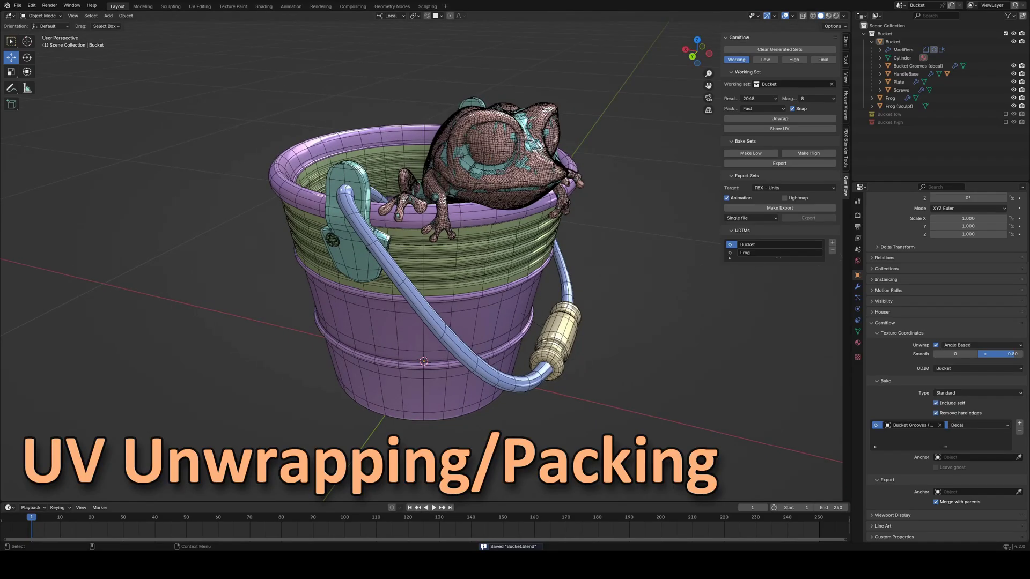
- Unwrap the Bucket working set and show its packed UV layout
{"action": "middle_click_drag", "start_coordinate": [615, 291], "coordinate": [647, 315], "text": "shift"}
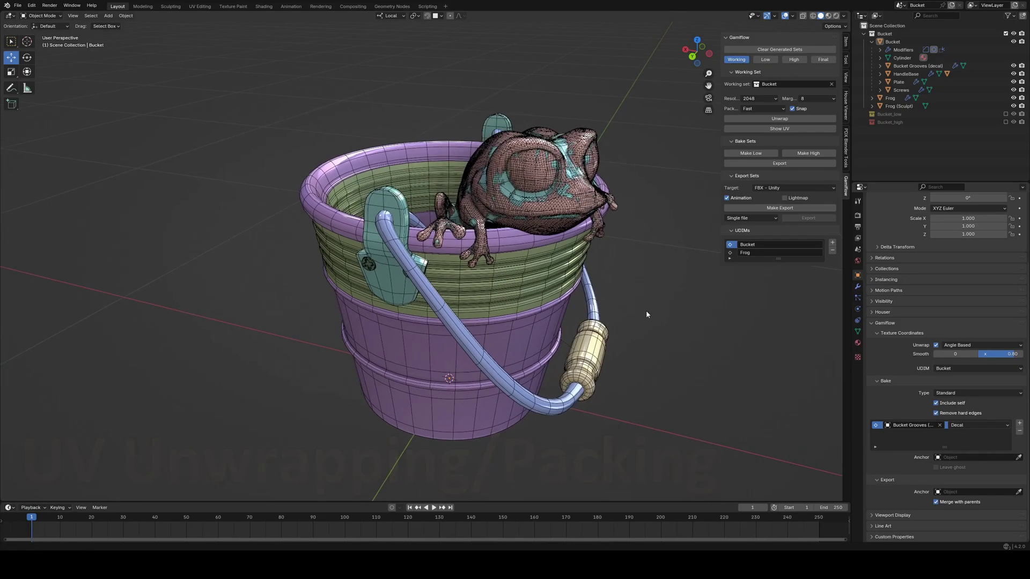
{"action": "left_click", "coordinate": [758, 119]}
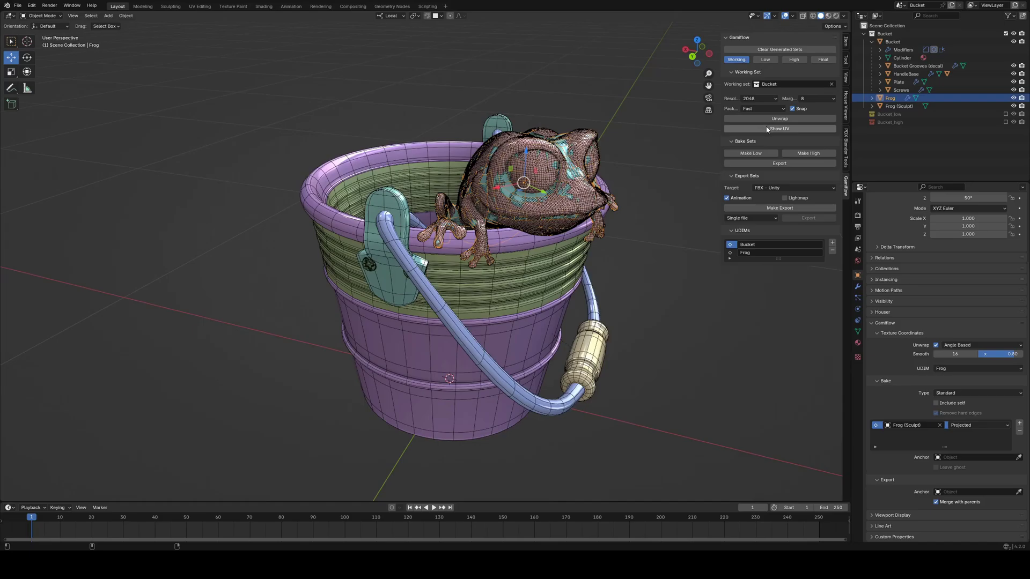
{"action": "left_click", "coordinate": [767, 129]}
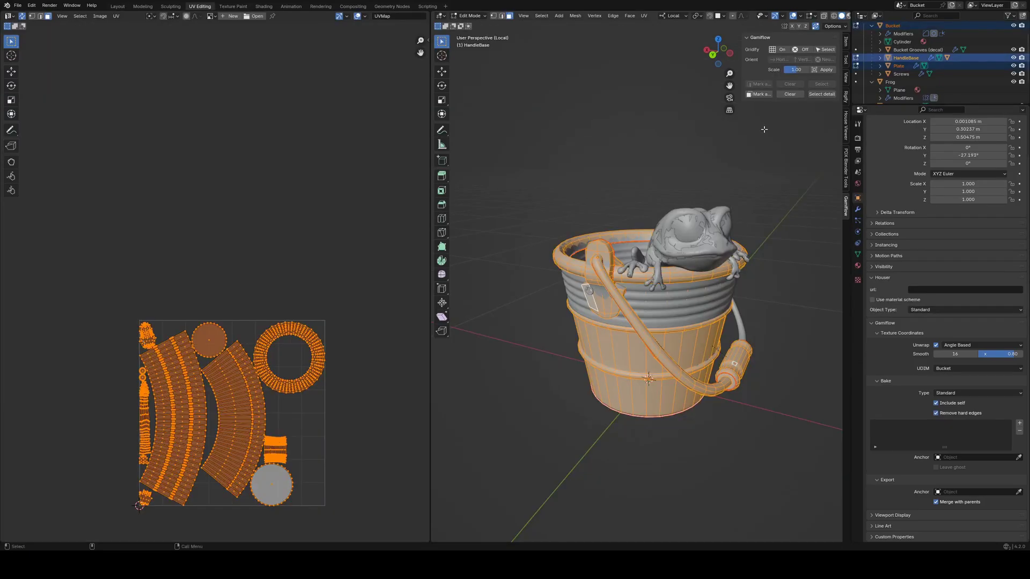
{"action": "scroll", "coordinate": [263, 407], "scroll_direction": "up", "scroll_amount": 5}
{"action": "scroll", "coordinate": [298, 383], "scroll_direction": "down", "scroll_amount": 3}
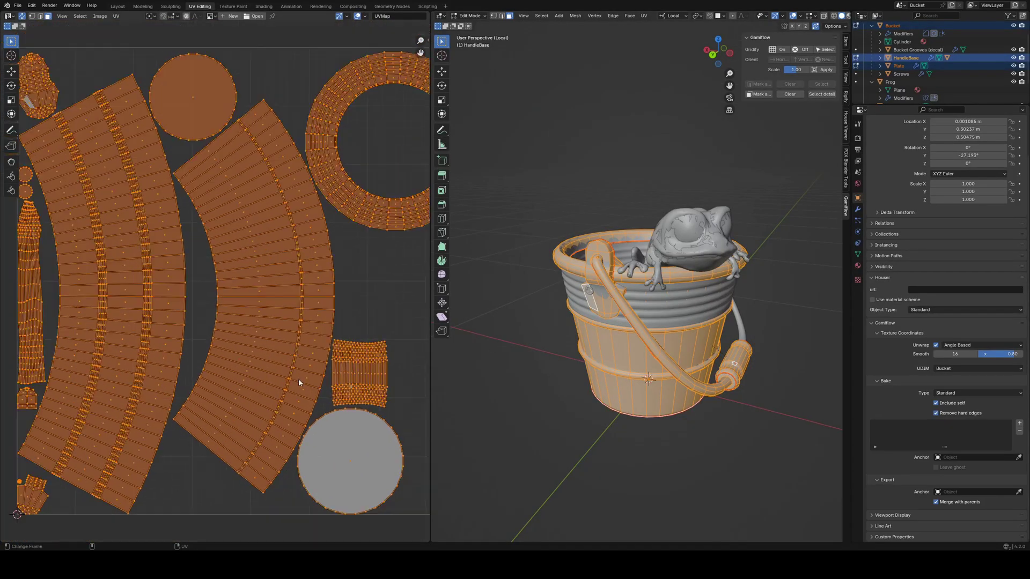
{"action": "middle_click_drag", "start_coordinate": [299, 383], "coordinate": [298, 395]}
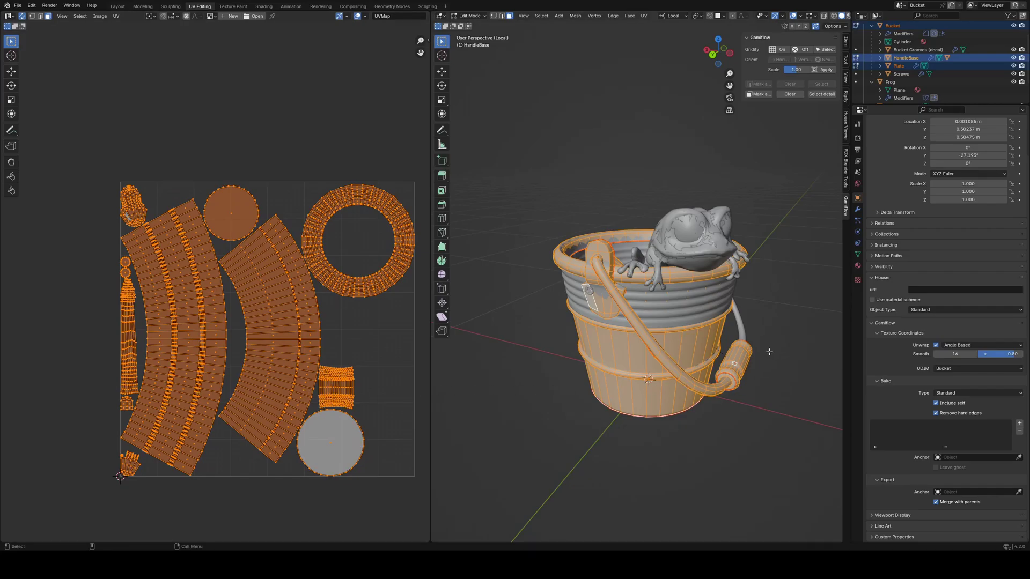
- Return to Object Mode, show the UVs again and switch the displayed texture set to Frog
{"action": "key", "text": "Tab"}
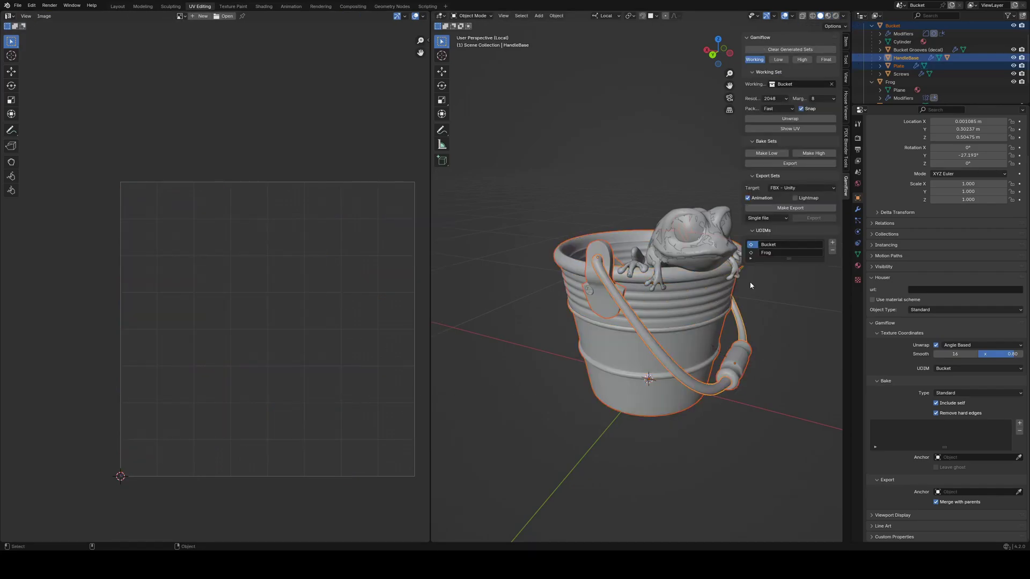
{"action": "left_click", "coordinate": [789, 128]}
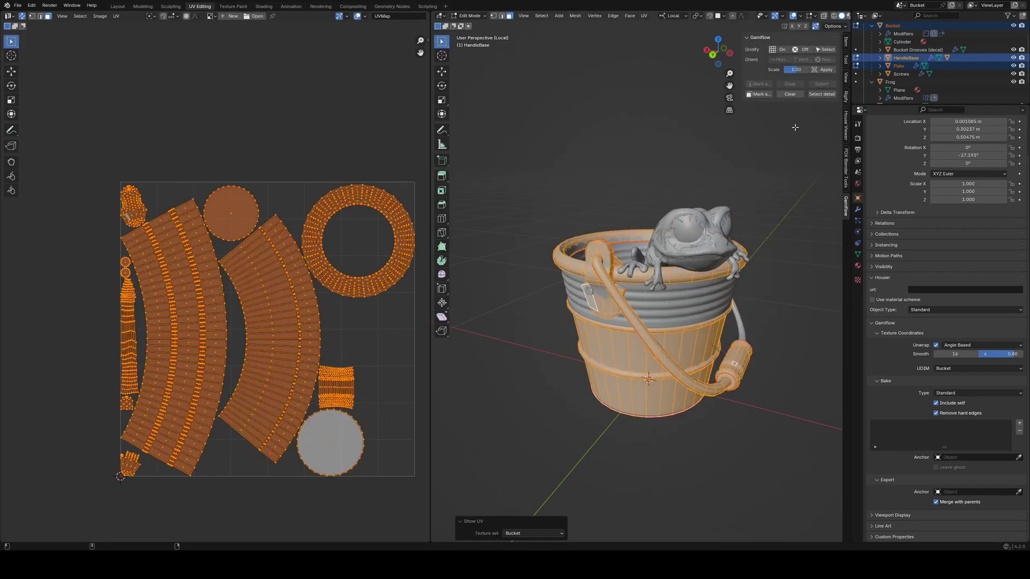
{"action": "left_click", "coordinate": [531, 533]}
{"action": "left_click", "coordinate": [531, 525]}
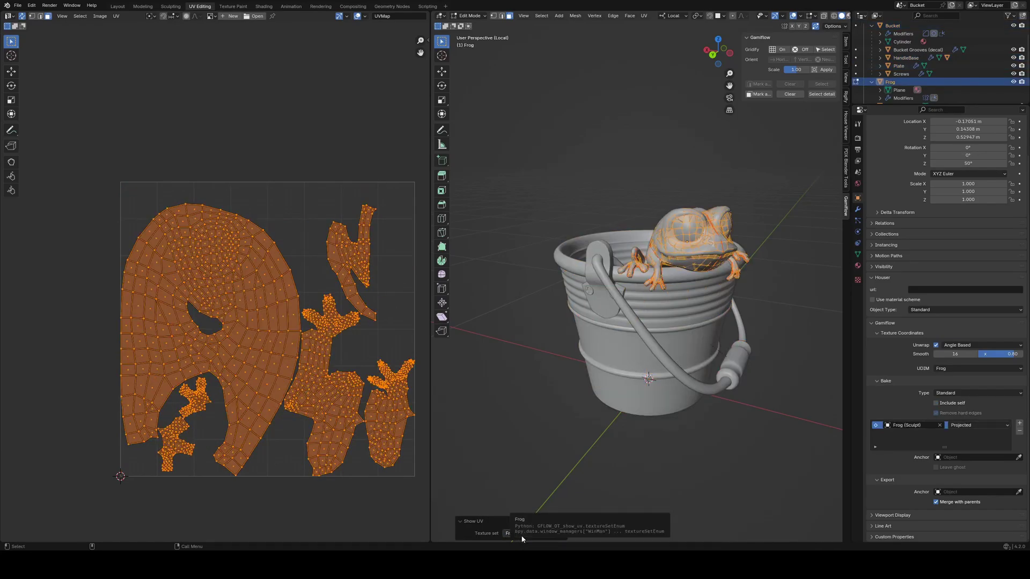
- Switch the displayed texture set back to Bucket and select faces on its two large curved UV islands
{"action": "left_click", "coordinate": [520, 534]}
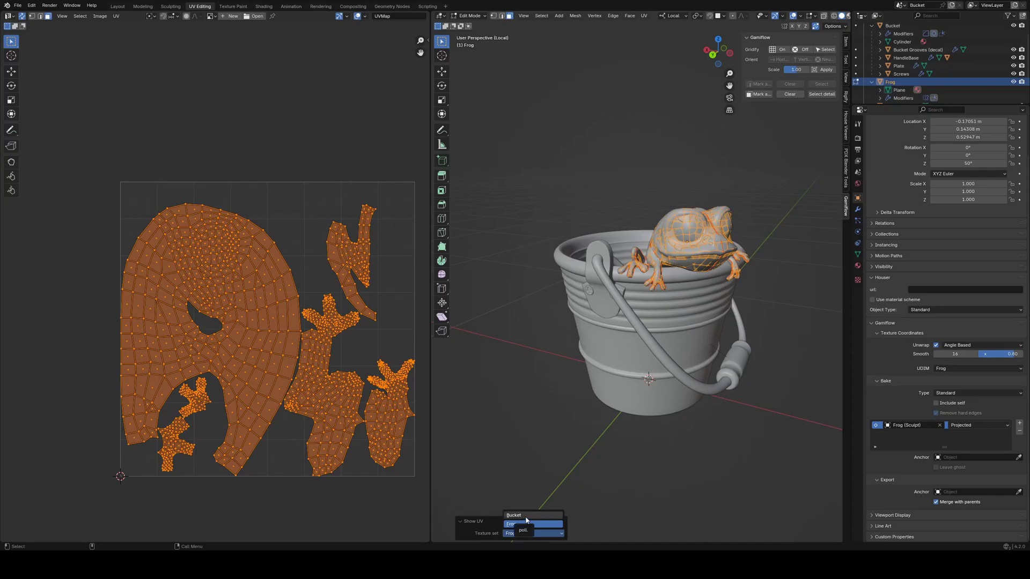
{"action": "left_click", "coordinate": [526, 515]}
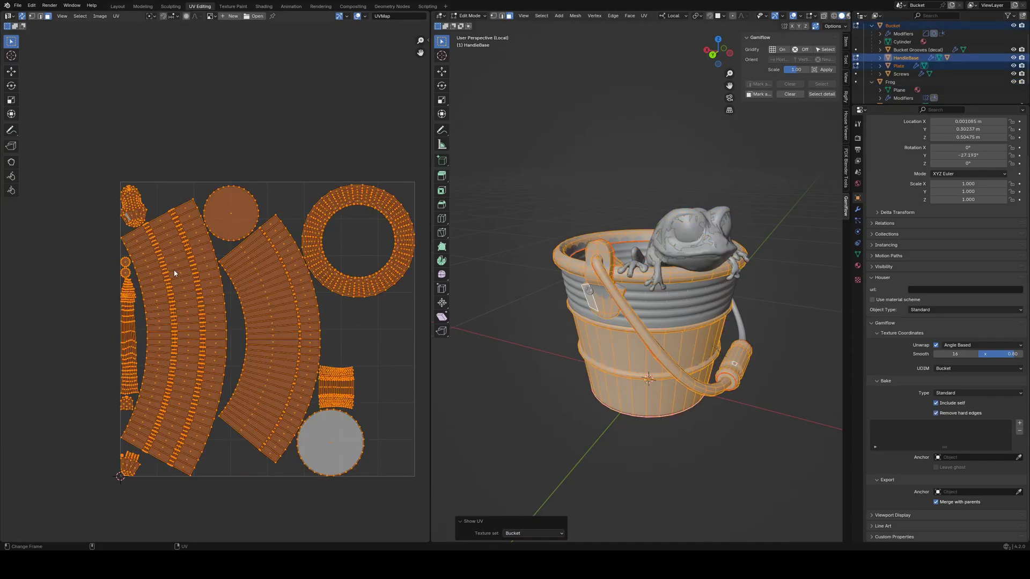
{"action": "left_click_drag", "start_coordinate": [161, 239], "coordinate": [193, 370]}
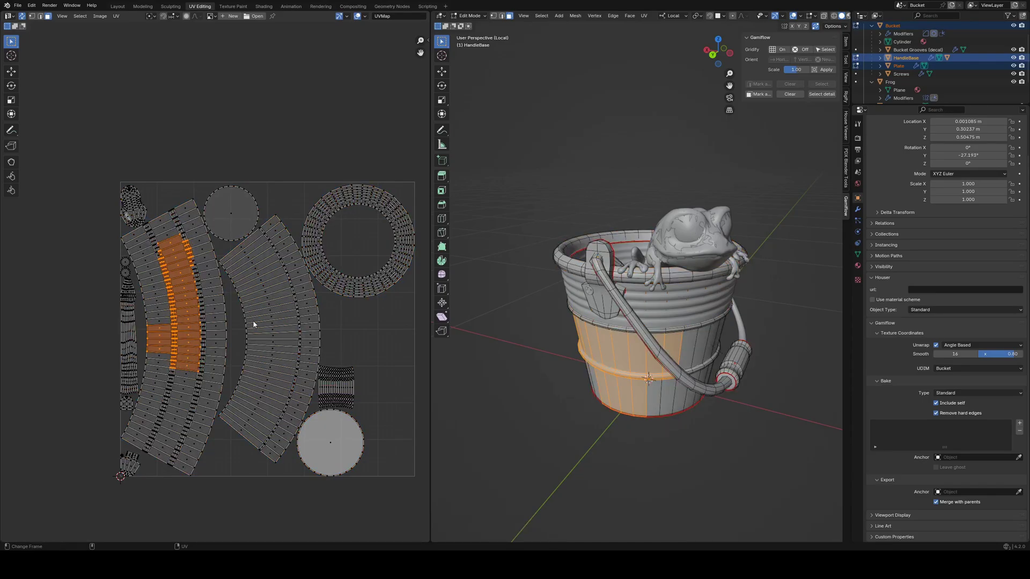
{"action": "left_click_drag", "start_coordinate": [263, 310], "coordinate": [301, 341]}
- Select all linked faces of the handle grip's middle section
{"action": "mouse_move", "coordinate": [514, 270]}
{"action": "middle_mouse_down"}
{"action": "mouse_move", "coordinate": [527, 338]}
{"action": "mouse_move", "coordinate": [532, 263]}
{"action": "middle_mouse_up"}
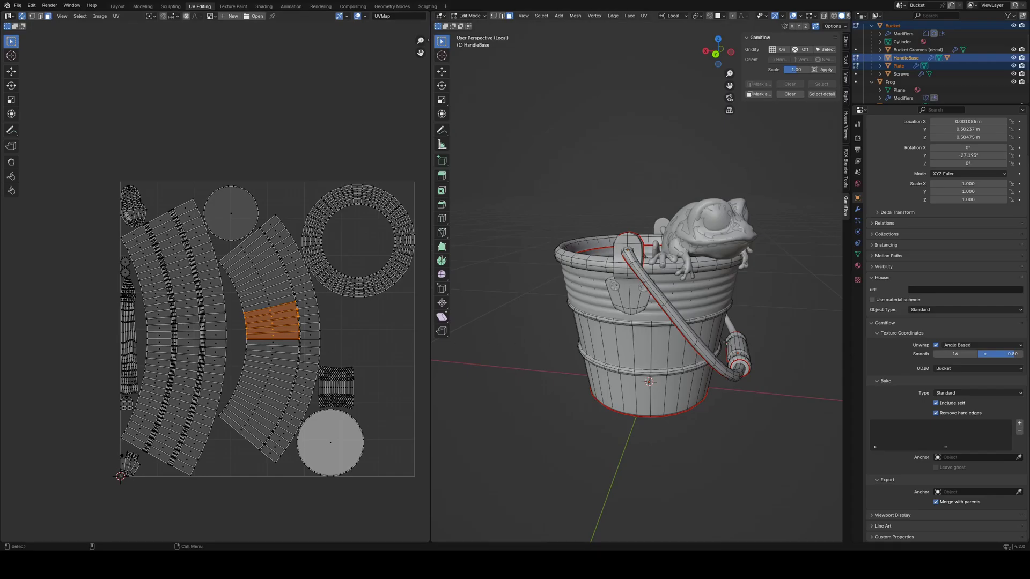
{"action": "scroll", "coordinate": [725, 353], "scroll_direction": "up", "scroll_amount": 5}
{"action": "middle_click_drag", "start_coordinate": [728, 355], "coordinate": [670, 372]}
{"action": "left_click", "coordinate": [670, 372]}
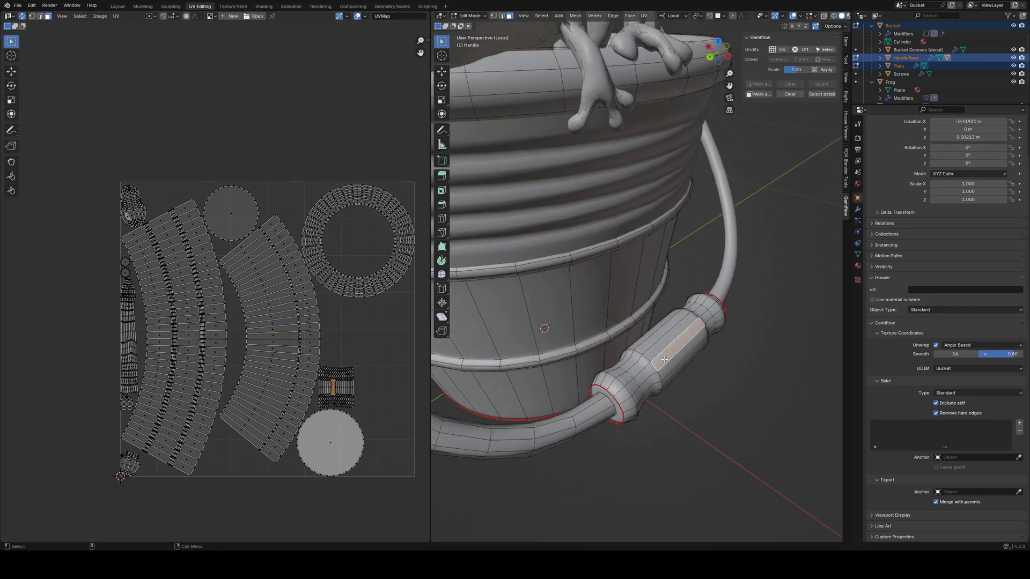
{"action": "key", "text": "l"}
{"action": "key", "text": "KP_Decimal"}
{"action": "scroll", "coordinate": [396, 423], "scroll_direction": "up", "scroll_amount": 3}
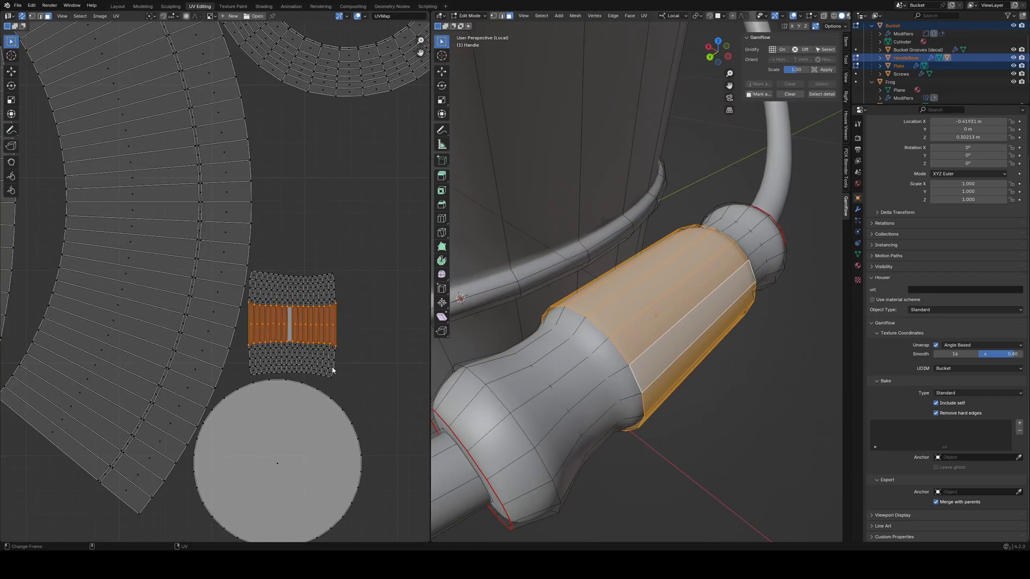
- Examine the handle grip's UV island and its edges in edge selection mode, then return to face selection
{"action": "scroll", "coordinate": [311, 344], "scroll_direction": "up", "scroll_amount": 5}
{"action": "scroll", "coordinate": [275, 272], "scroll_direction": "up", "scroll_amount": 2}
{"action": "key", "text": "2"}
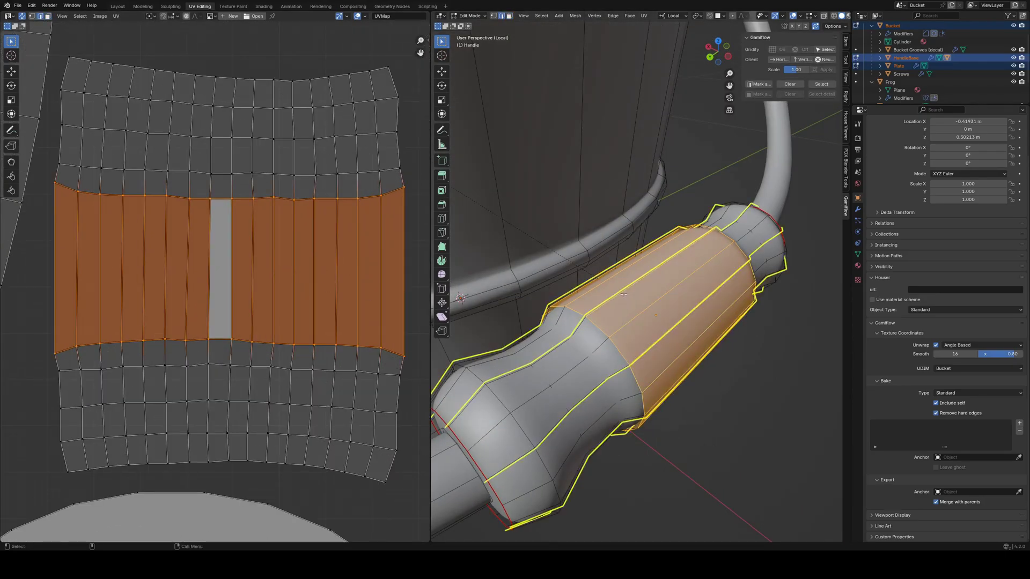
{"action": "key", "text": "3"}
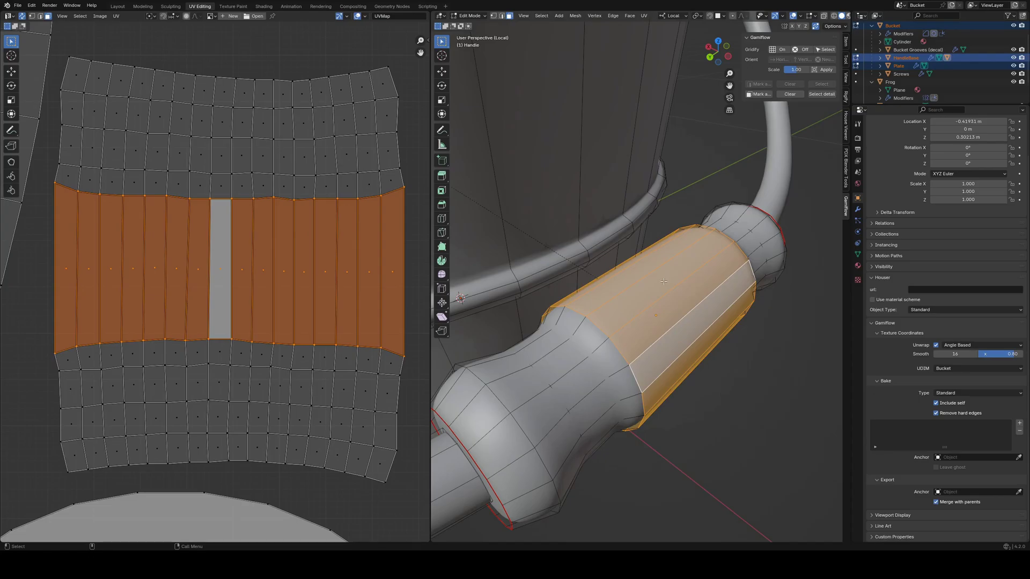
- Select a face in the middle of the handle plate's rounded UV island
{"action": "scroll", "coordinate": [231, 369], "scroll_direction": "down", "scroll_amount": 3}
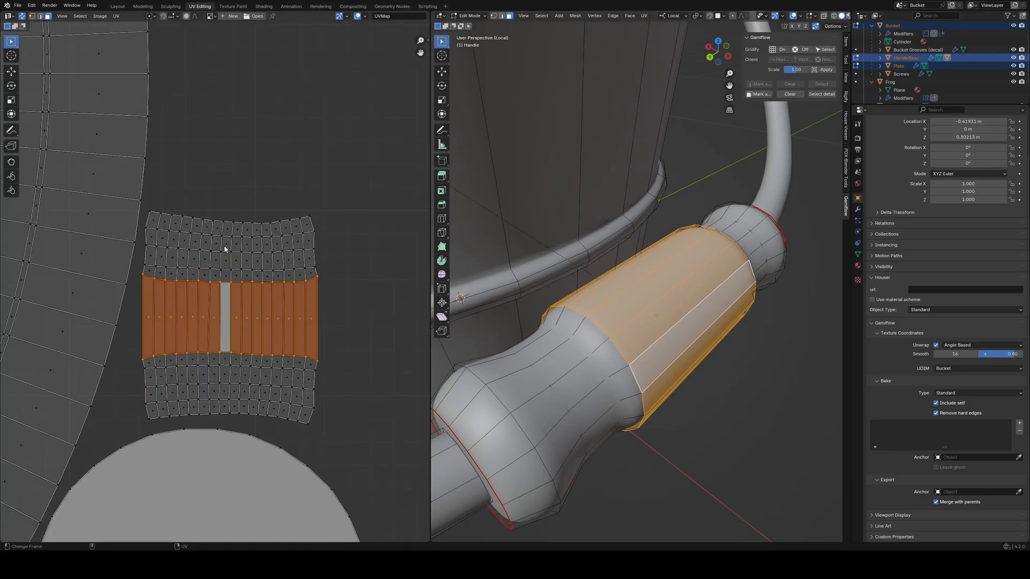
{"action": "middle_click_drag", "start_coordinate": [229, 342], "coordinate": [332, 361]}
{"action": "scroll", "coordinate": [333, 361], "scroll_direction": "down", "scroll_amount": 3}
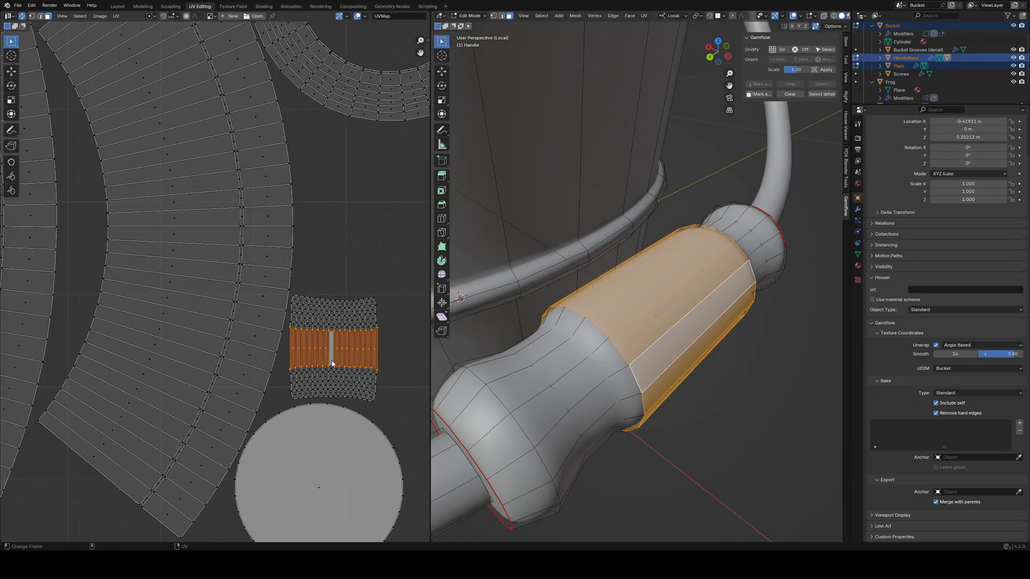
{"action": "scroll", "coordinate": [332, 363], "scroll_direction": "down", "scroll_amount": 4}
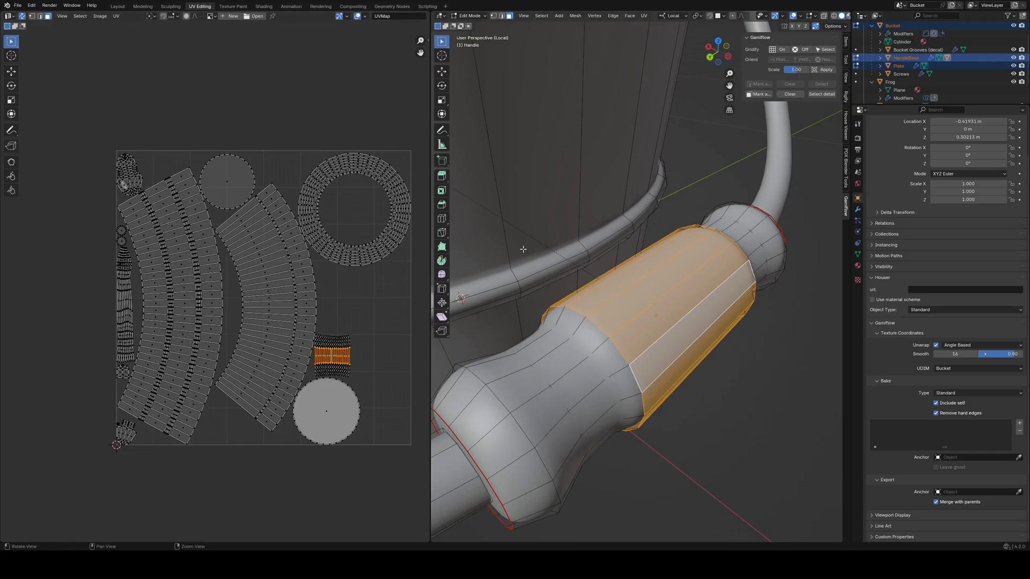
{"action": "middle_click_drag", "start_coordinate": [167, 197], "coordinate": [272, 276]}
{"action": "scroll", "coordinate": [248, 258], "scroll_direction": "up", "scroll_amount": 6}
{"action": "left_click", "coordinate": [210, 253]}
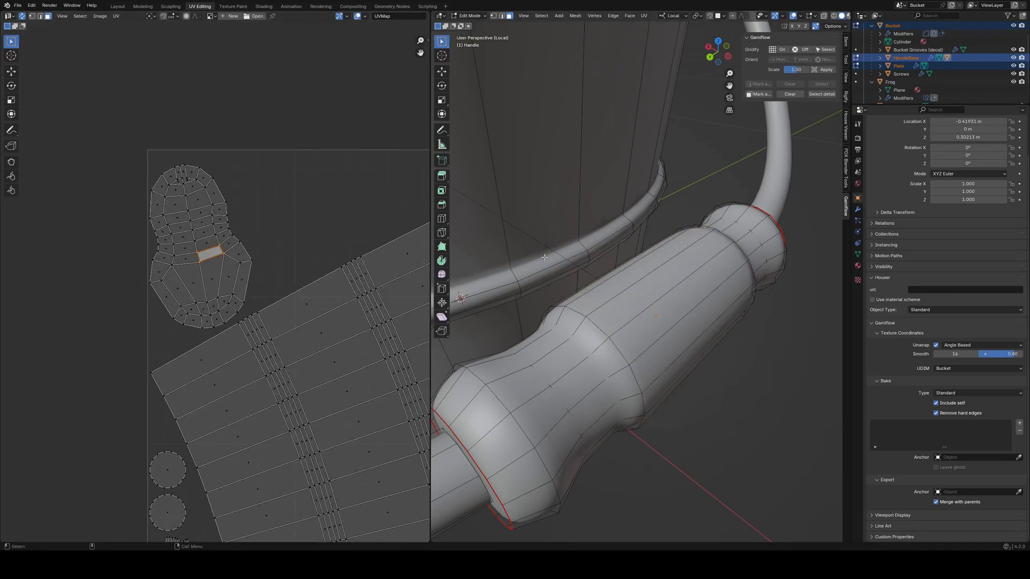
- Examine the plate at the bucket's rim around the selected face and view its edges in edge selection mode
{"action": "scroll", "coordinate": [578, 260], "scroll_direction": "down", "scroll_amount": 9}
{"action": "middle_click_drag", "start_coordinate": [597, 234], "coordinate": [713, 275], "text": "shift"}
{"action": "scroll", "coordinate": [649, 273], "scroll_direction": "up", "scroll_amount": 5}
{"action": "middle_click_drag", "start_coordinate": [649, 273], "coordinate": [702, 236]}
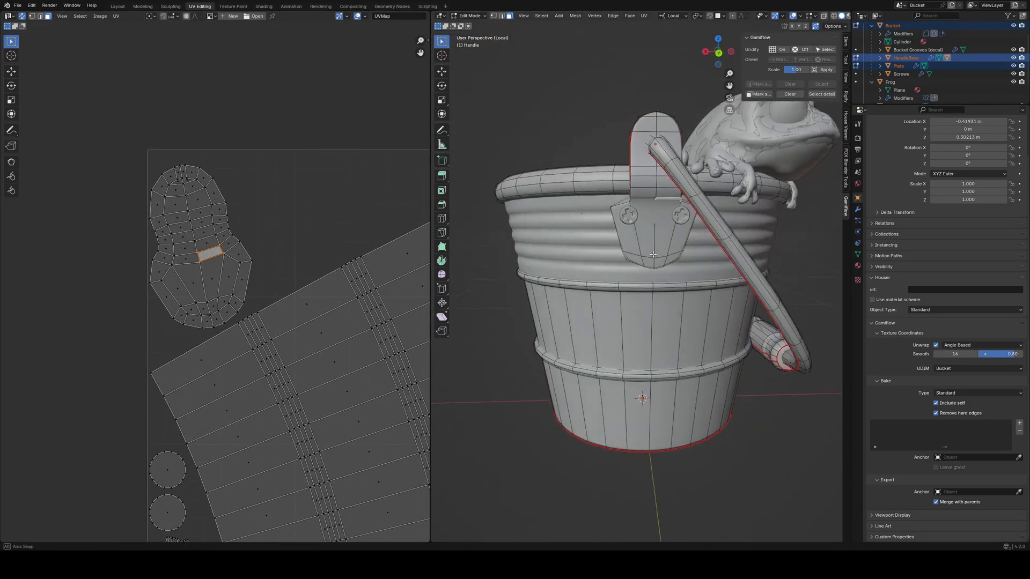
{"action": "scroll", "coordinate": [663, 221], "scroll_direction": "up", "scroll_amount": 6}
{"action": "scroll", "coordinate": [651, 227], "scroll_direction": "down", "scroll_amount": 2}
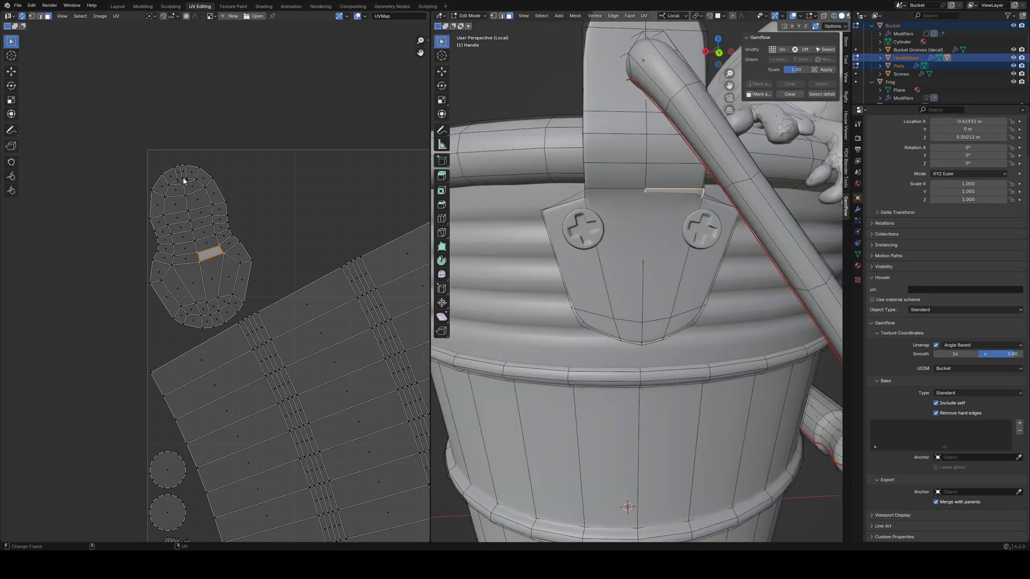
{"action": "key", "text": "2"}
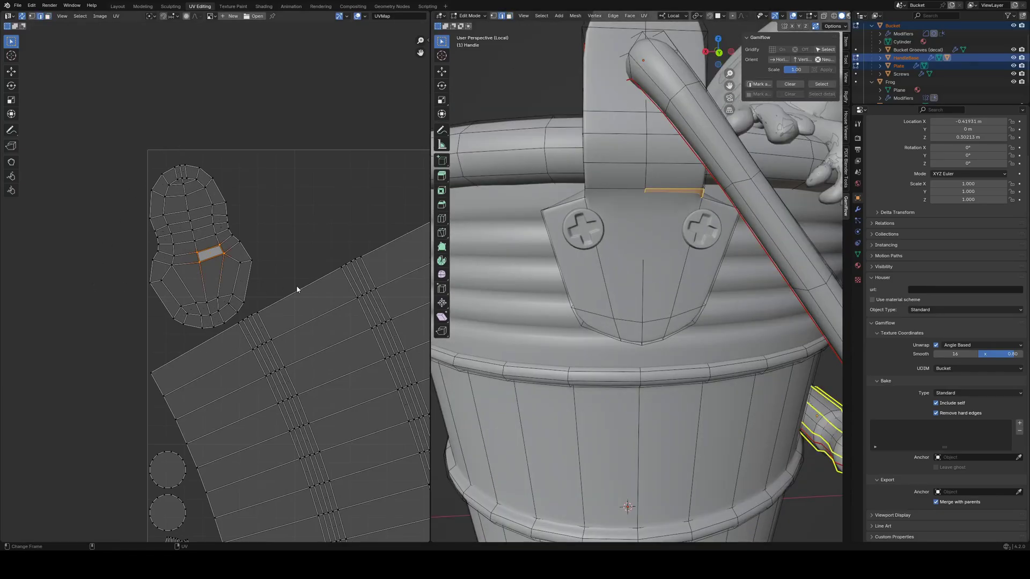
{"action": "scroll", "coordinate": [681, 332], "scroll_direction": "down", "scroll_amount": 5}
{"action": "middle_click_drag", "start_coordinate": [697, 338], "coordinate": [645, 324]}
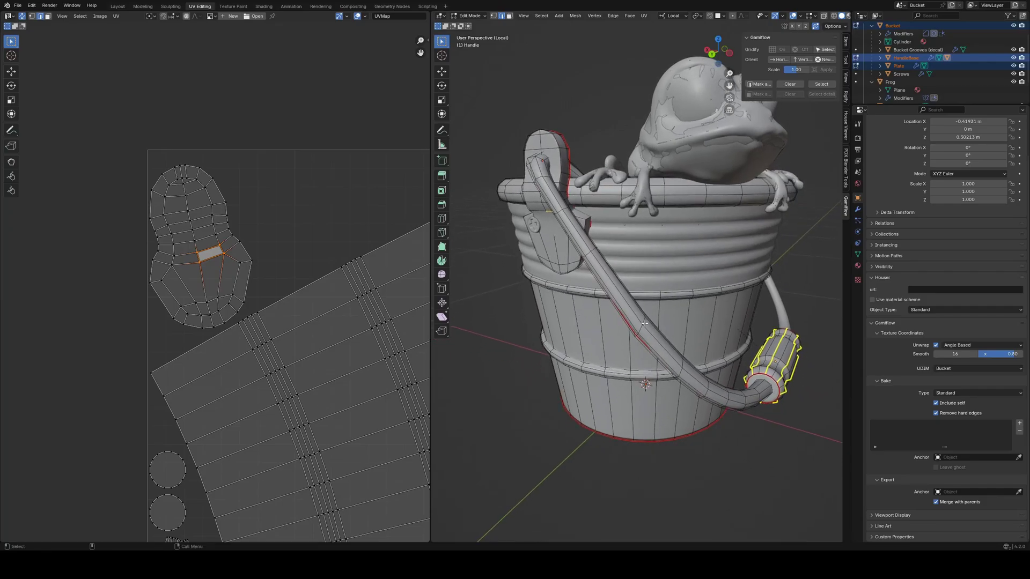
- Edit the bucket, select its outer and inner wall faces linked up to the seams, and turn Gridify on for them
{"action": "key", "text": "Tab"}
{"action": "left_click", "coordinate": [606, 346]}
{"action": "key", "text": "Tab"}
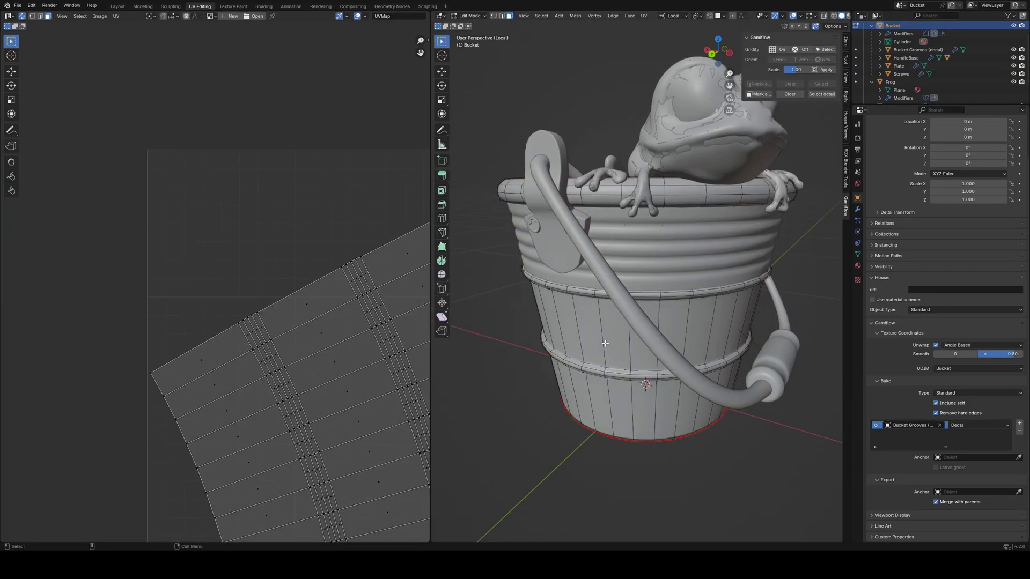
{"action": "left_click", "coordinate": [604, 337]}
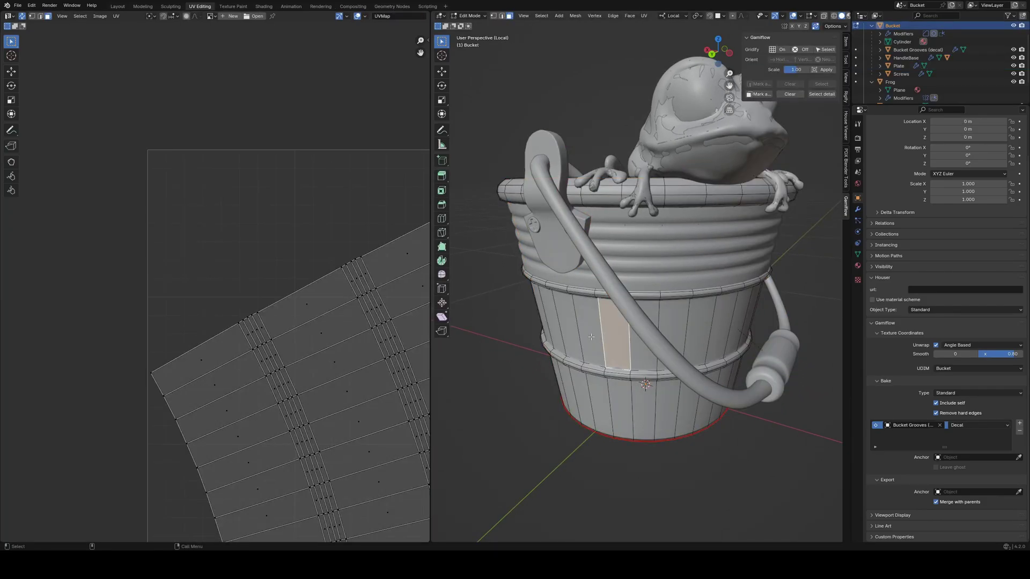
{"action": "key", "text": "ctrl+l"}
{"action": "middle_click_drag", "start_coordinate": [591, 337], "coordinate": [636, 160]}
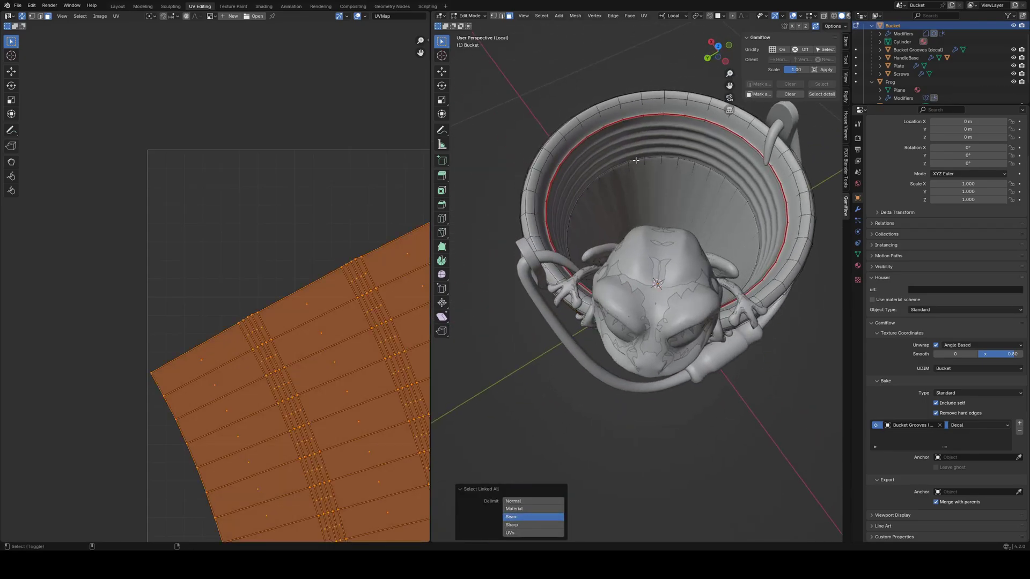
{"action": "left_click", "coordinate": [650, 175], "text": "shift"}
{"action": "key", "text": "ctrl+l"}
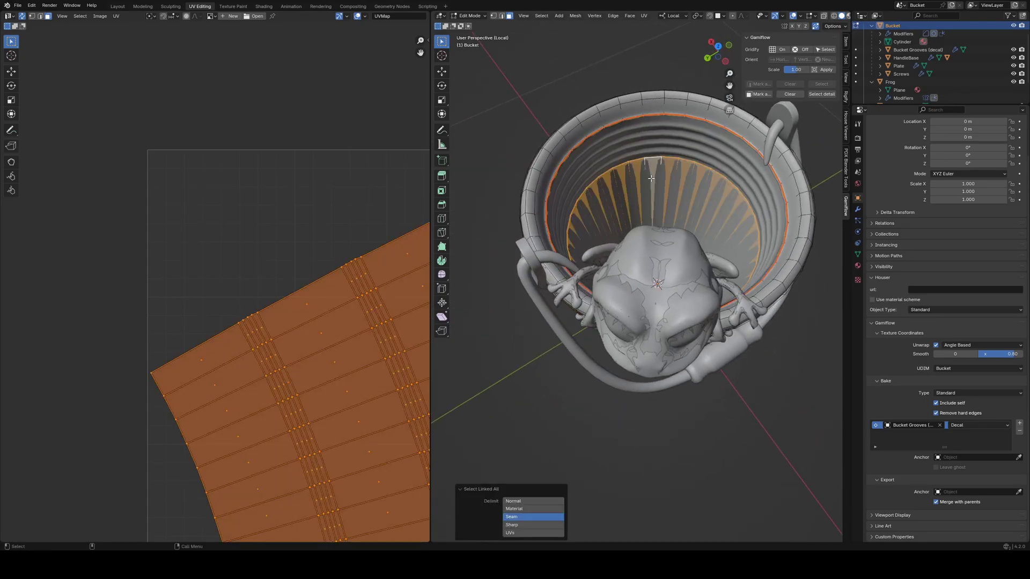
{"action": "middle_click_drag", "start_coordinate": [651, 178], "coordinate": [674, 164]}
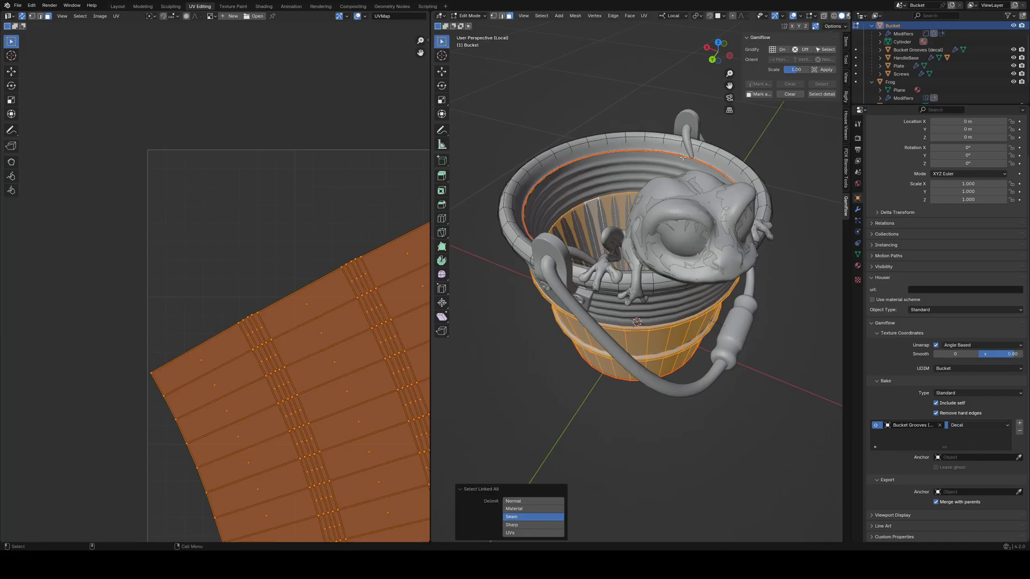
{"action": "left_click", "coordinate": [780, 51]}
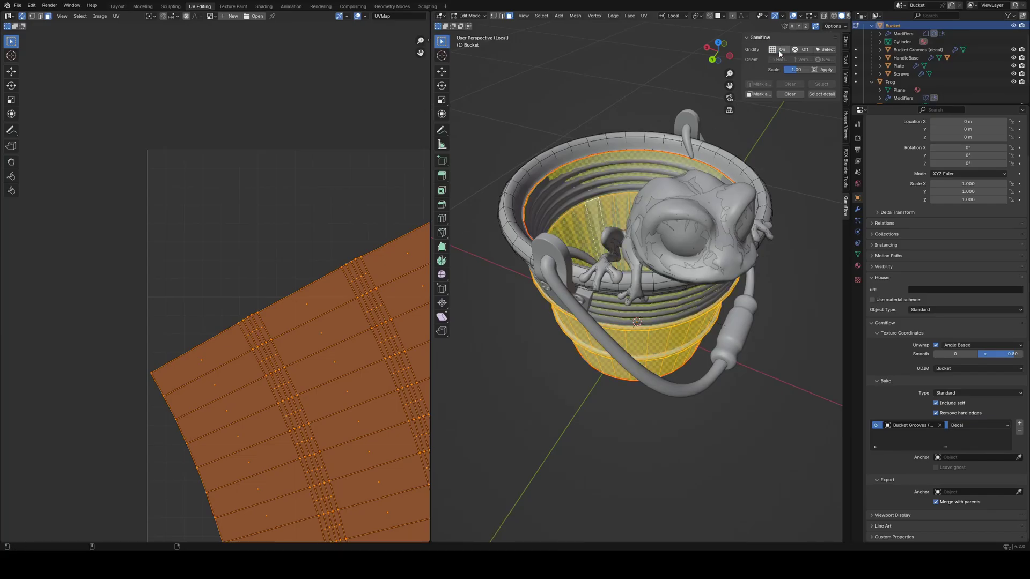
{"action": "scroll", "coordinate": [636, 289], "scroll_direction": "down", "scroll_amount": 2}
{"action": "left_click_drag", "start_coordinate": [635, 293], "coordinate": [634, 271], "text": "alt"}
{"action": "scroll", "coordinate": [637, 279], "scroll_direction": "up", "scroll_amount": 2}
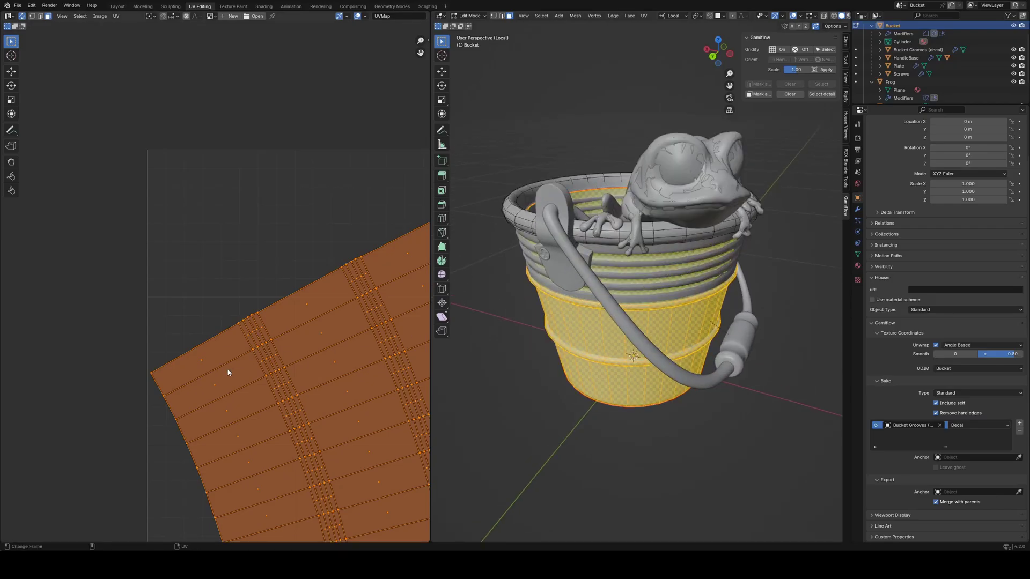
- Edit the handle grip, select its side faces linked up to the seams, and turn Gridify on for them
{"action": "key", "text": "Home"}
{"action": "scroll", "coordinate": [747, 367], "scroll_direction": "up", "scroll_amount": 3}
{"action": "key", "text": "Tab"}
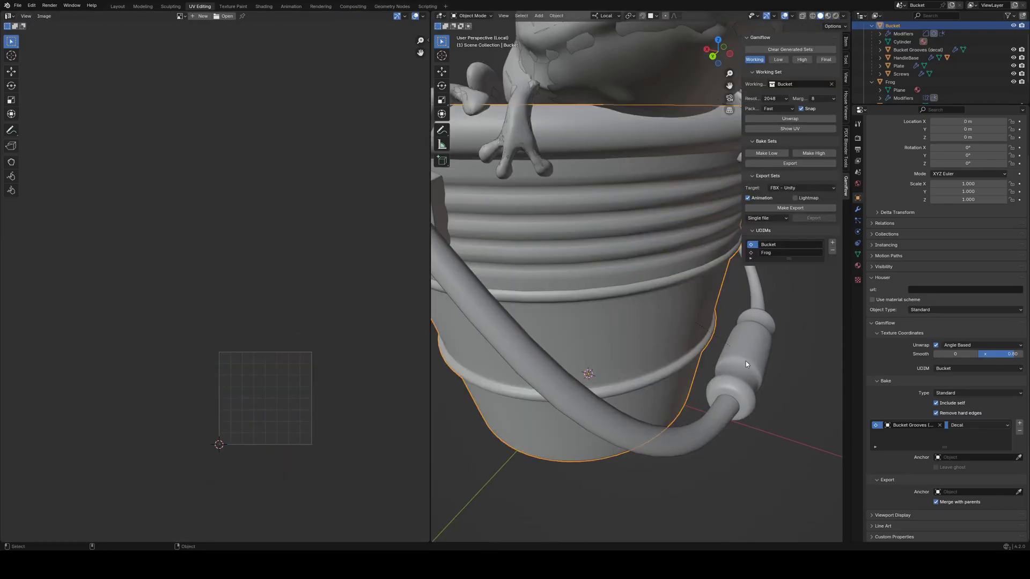
{"action": "left_click", "coordinate": [746, 367]}
{"action": "key", "text": "Tab"}
{"action": "left_click", "coordinate": [753, 370]}
{"action": "key", "text": "a"}
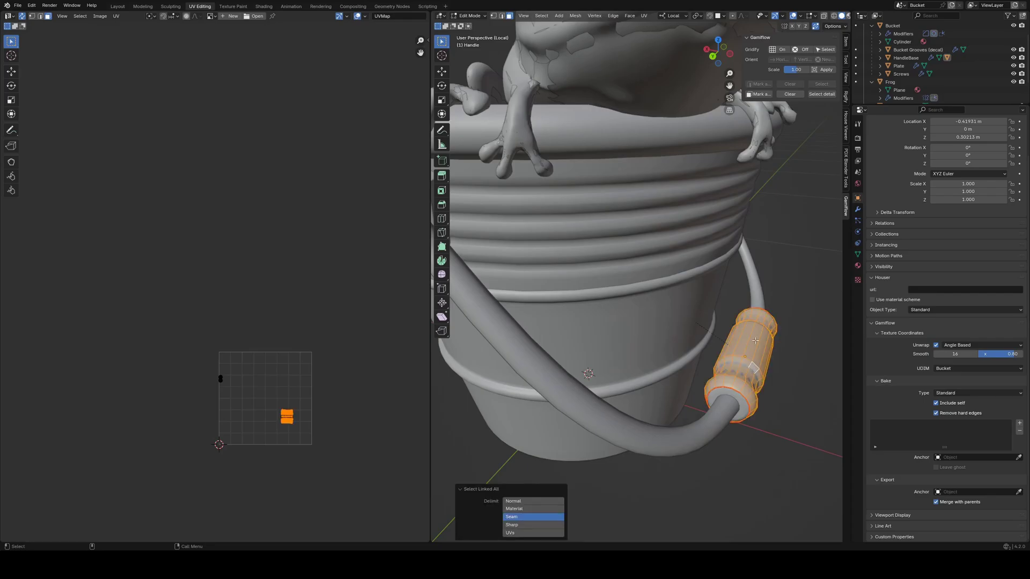
{"action": "left_click", "coordinate": [780, 50]}
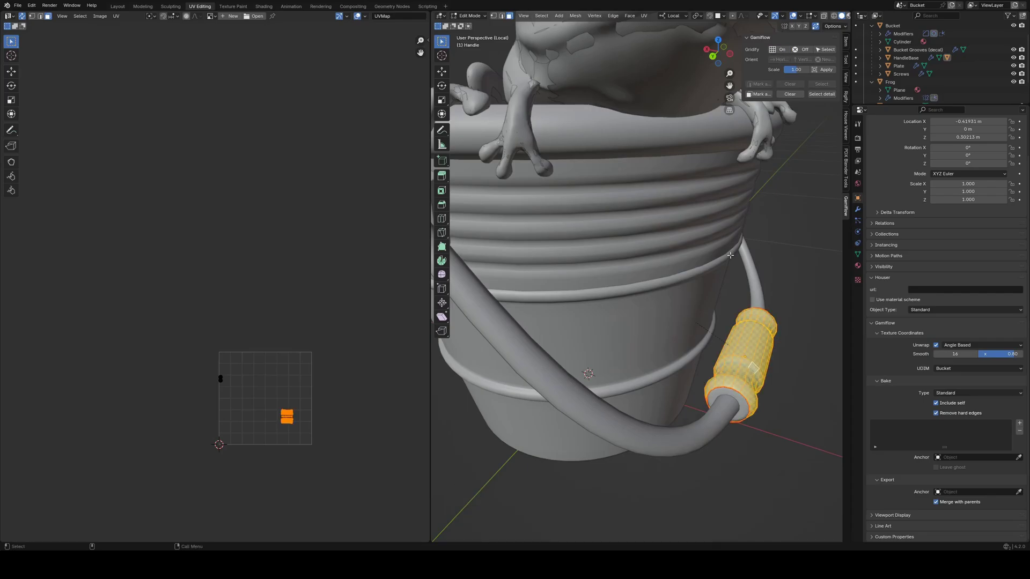
- Select a lengthwise edge of the handle grip's middle section and examine the marked edges alongside its UV island
{"action": "left_click", "coordinate": [838, 285]}
{"action": "key", "text": "Tab"}
{"action": "scroll", "coordinate": [751, 352], "scroll_direction": "up", "scroll_amount": 2}
{"action": "middle_click_drag", "start_coordinate": [748, 349], "coordinate": [681, 348], "text": "shift"}
{"action": "key", "text": "Tab"}
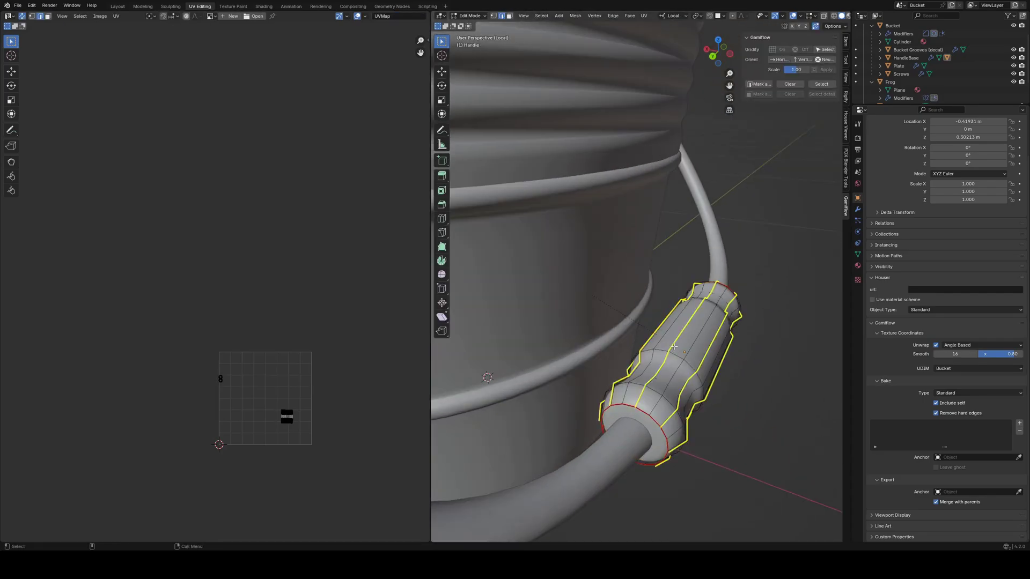
{"action": "key", "text": "KP_Decimal"}
{"action": "left_click", "coordinate": [644, 285]}
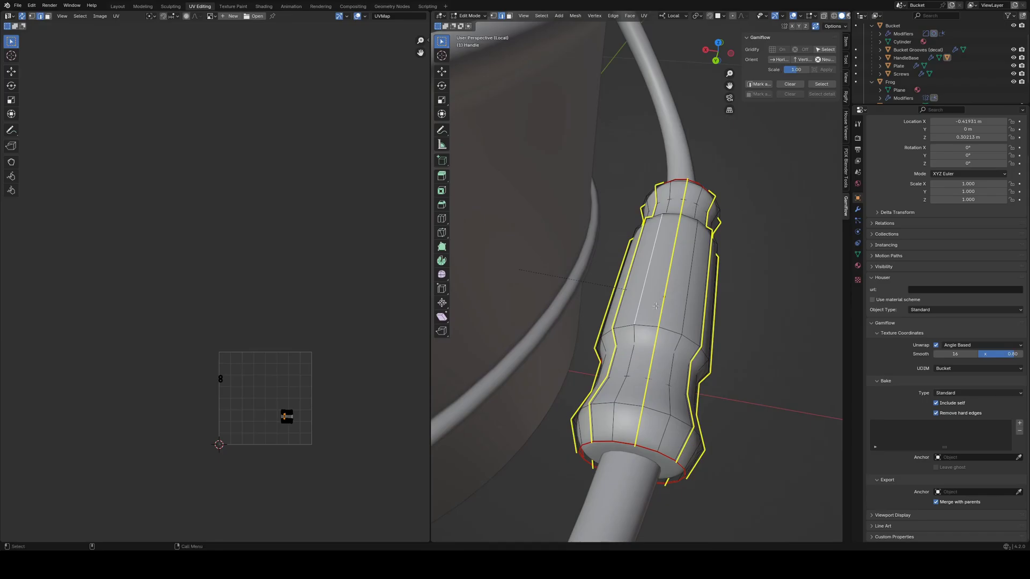
{"action": "scroll", "coordinate": [279, 419], "scroll_direction": "up", "scroll_amount": 9}
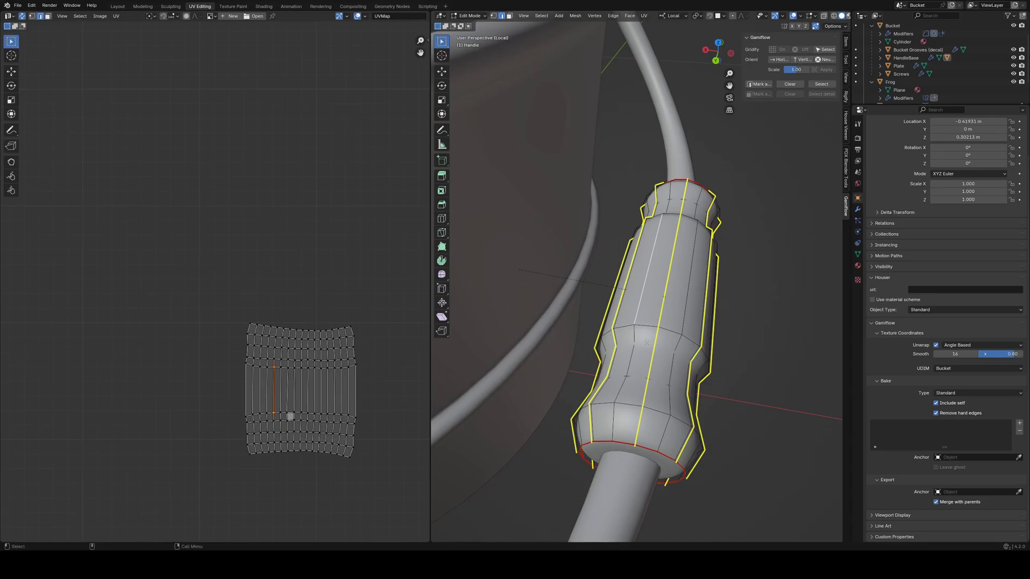
{"action": "scroll", "coordinate": [614, 270], "scroll_direction": "down", "scroll_amount": 10}
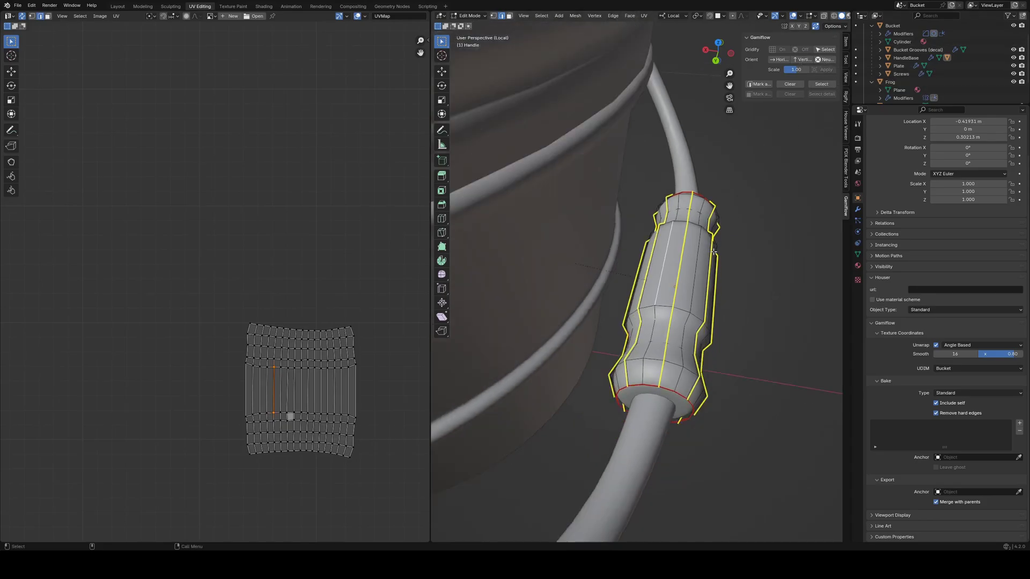
{"action": "middle_click_drag", "start_coordinate": [615, 270], "coordinate": [637, 279], "text": "alt"}
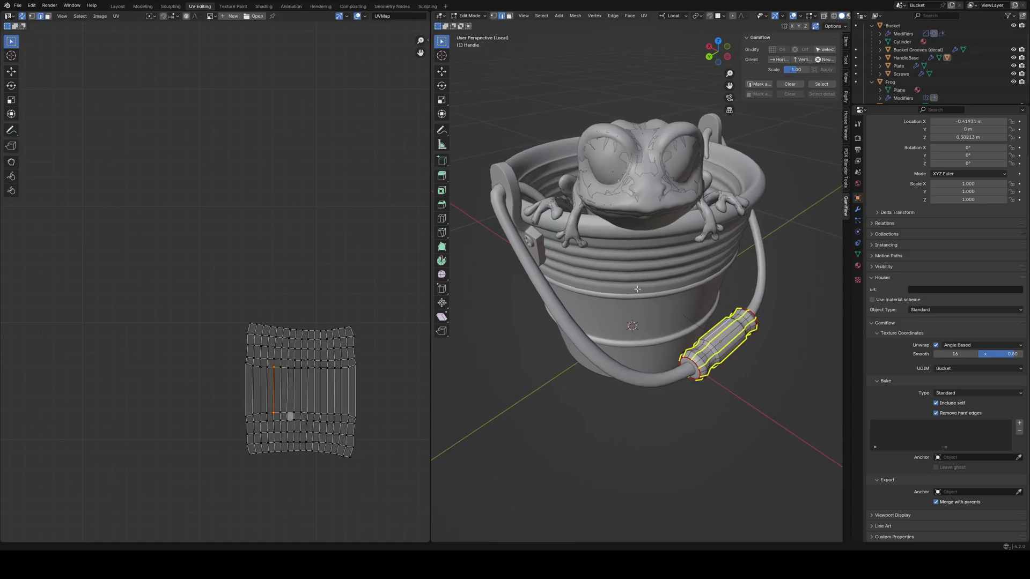
- Return to Object Mode, unwrap the Bucket working set again and show its UVs
{"action": "key", "text": "Tab"}
{"action": "left_click", "coordinate": [791, 121]}
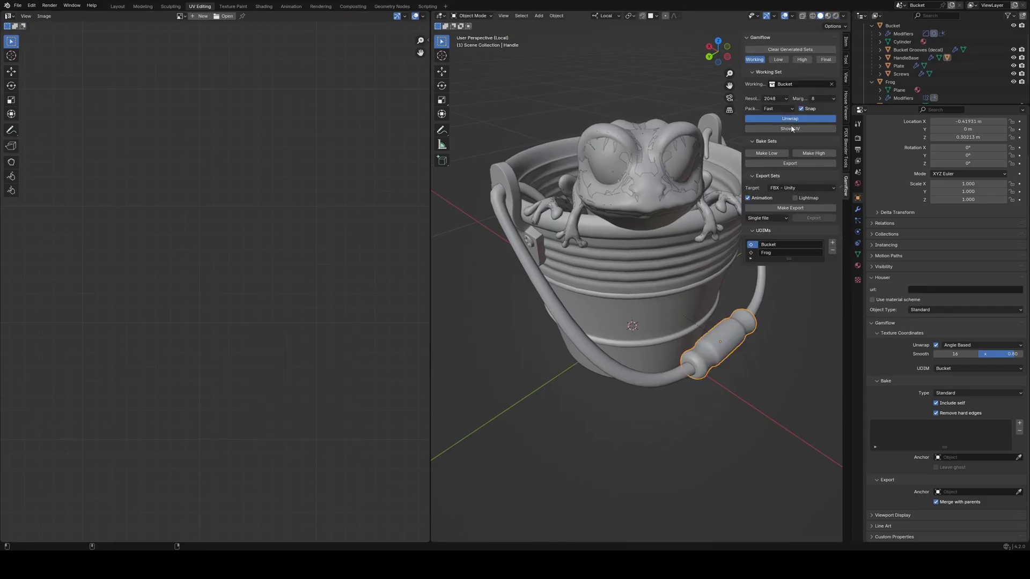
{"action": "left_click", "coordinate": [784, 129]}
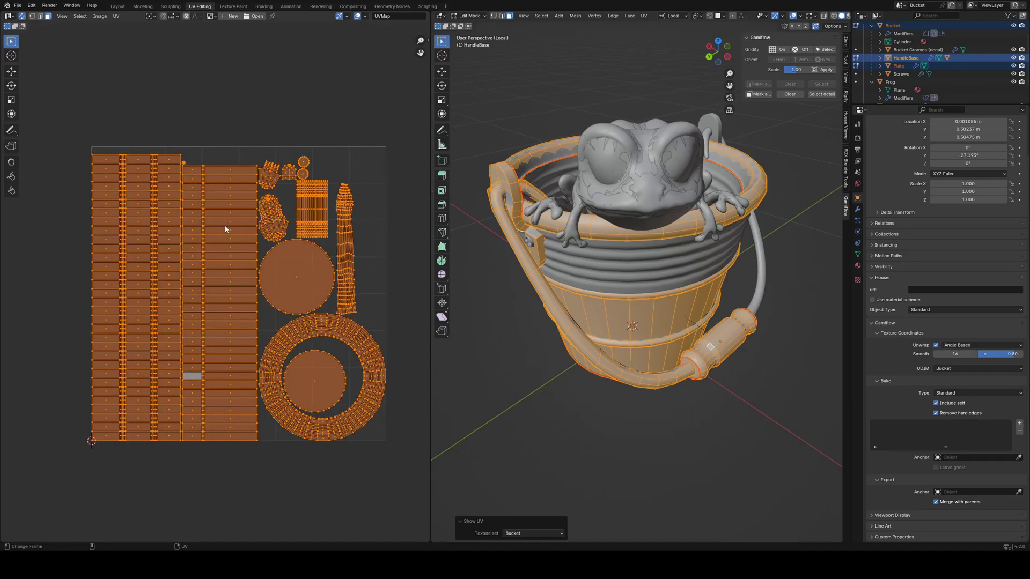
{"action": "scroll", "coordinate": [236, 180], "scroll_direction": "up", "scroll_amount": 4}
{"action": "scroll", "coordinate": [143, 167], "scroll_direction": "down", "scroll_amount": 5}
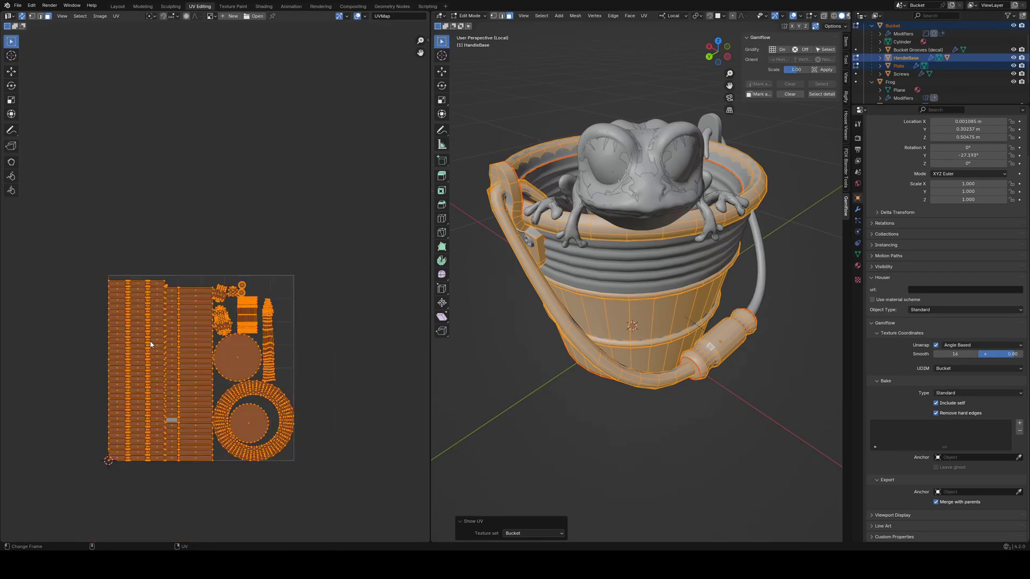
{"action": "scroll", "coordinate": [255, 349], "scroll_direction": "up", "scroll_amount": 3}
{"action": "scroll", "coordinate": [300, 200], "scroll_direction": "up", "scroll_amount": 5}
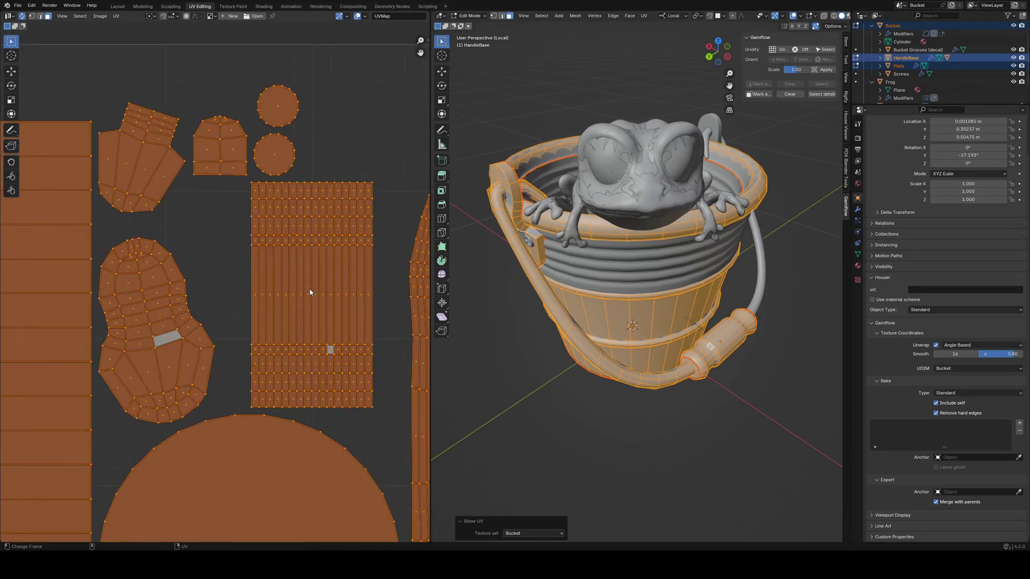
- Select a face on the handle grip's UV island and the vertical centre edge of the plate to examine their orientation
{"action": "left_click", "coordinate": [317, 311]}
{"action": "middle_click_drag", "start_coordinate": [587, 263], "coordinate": [644, 236]}
{"action": "scroll", "coordinate": [570, 224], "scroll_direction": "up", "scroll_amount": 3}
{"action": "middle_click_drag", "start_coordinate": [572, 231], "coordinate": [597, 266]}
{"action": "key", "text": "Tab"}
{"action": "key", "text": "Tab"}
{"action": "left_click", "coordinate": [614, 270]}
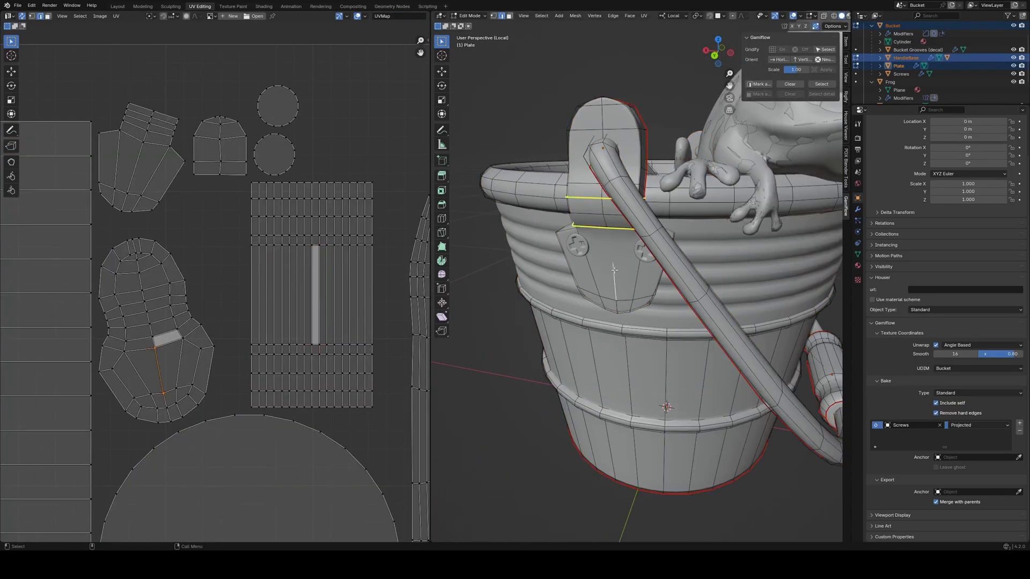
{"action": "scroll", "coordinate": [703, 300], "scroll_direction": "down", "scroll_amount": 2}
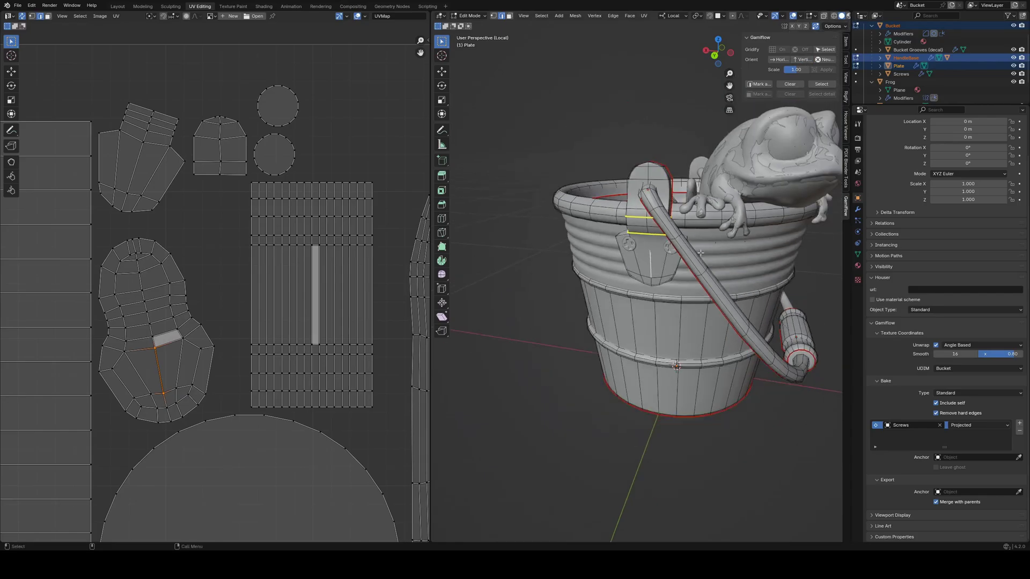
- Select the bucket's bottom face and apply a Gamiflow UV scale of 0.25 to it
{"action": "middle_click_drag", "start_coordinate": [657, 397], "coordinate": [620, 322]}
{"action": "key", "text": "Tab"}
{"action": "left_click", "coordinate": [621, 322]}
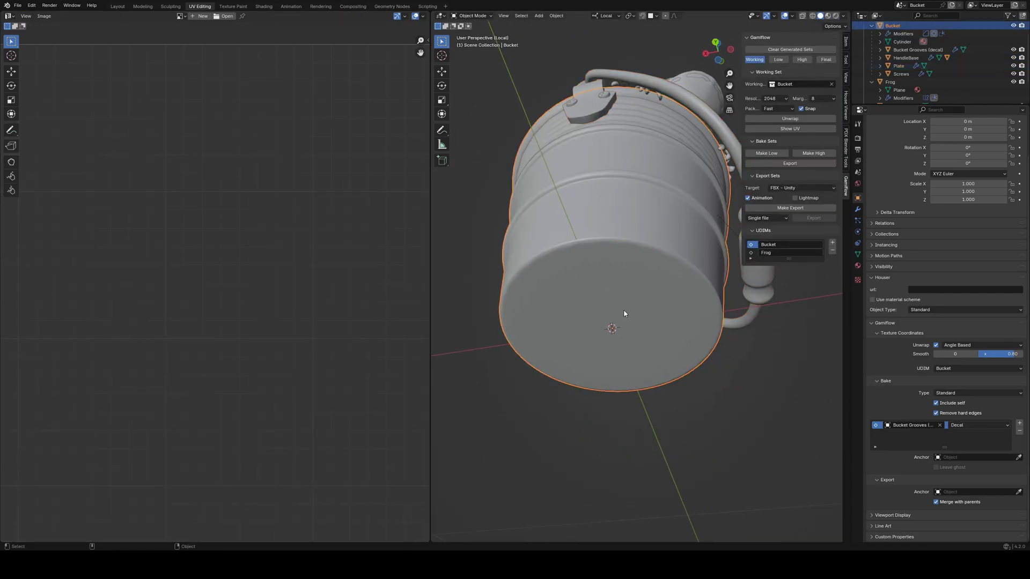
{"action": "key", "text": "Tab"}
{"action": "left_click", "coordinate": [623, 289]}
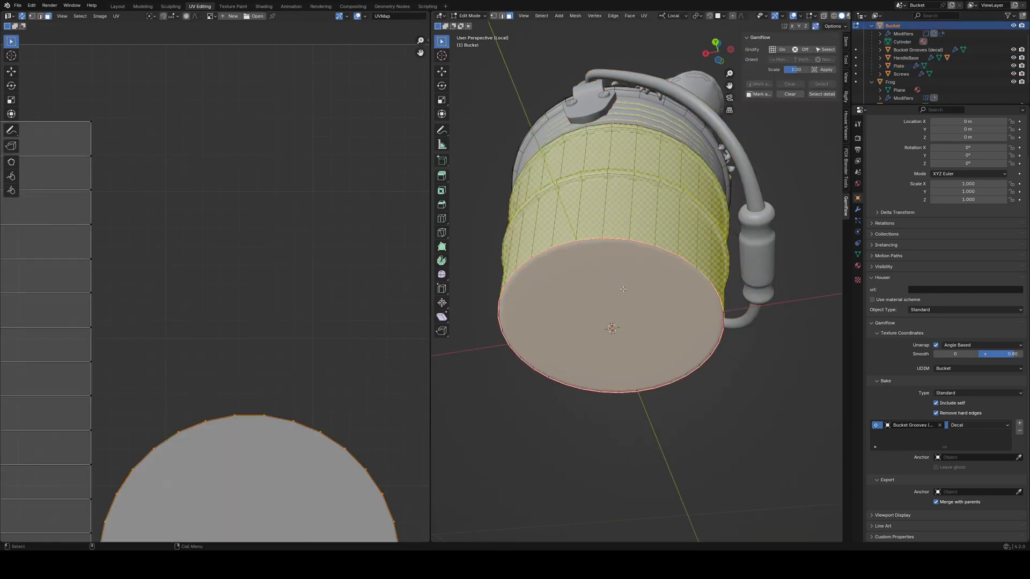
{"action": "left_click", "coordinate": [799, 70]}
{"action": "type", "text": "0.25"}
{"action": "key", "text": "Return"}
{"action": "left_click", "coordinate": [825, 73]}
{"action": "middle_click_drag", "start_coordinate": [659, 278], "coordinate": [667, 365], "text": "shift"}
{"action": "scroll", "coordinate": [667, 296], "scroll_direction": "down", "scroll_amount": 2}
{"action": "key", "text": "Tab"}
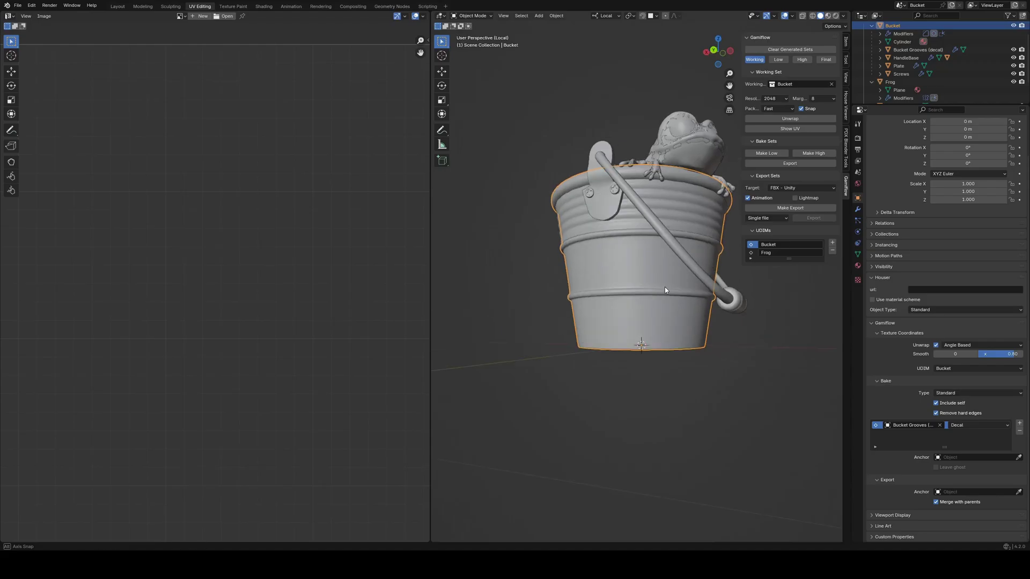
- Unwrap the working set with the new scale, show the Bucket UVs and examine the packed islands
{"action": "left_click", "coordinate": [791, 121]}
{"action": "left_click", "coordinate": [789, 129]}
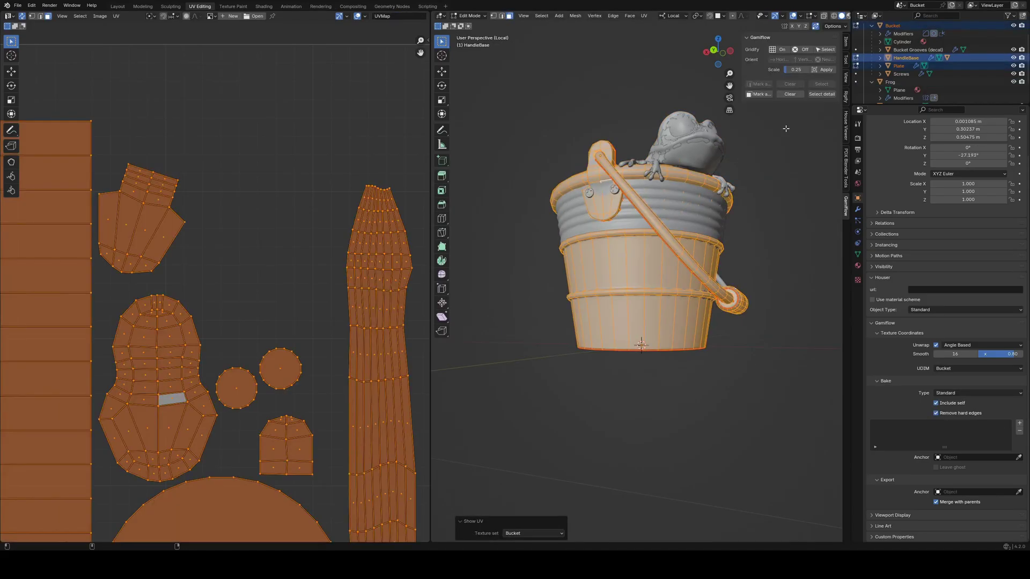
{"action": "scroll", "coordinate": [194, 351], "scroll_direction": "down", "scroll_amount": 4}
{"action": "middle_click_drag", "start_coordinate": [193, 351], "coordinate": [248, 310]}
{"action": "scroll", "coordinate": [249, 309], "scroll_direction": "up", "scroll_amount": 3}
{"action": "scroll", "coordinate": [246, 263], "scroll_direction": "up", "scroll_amount": 2}
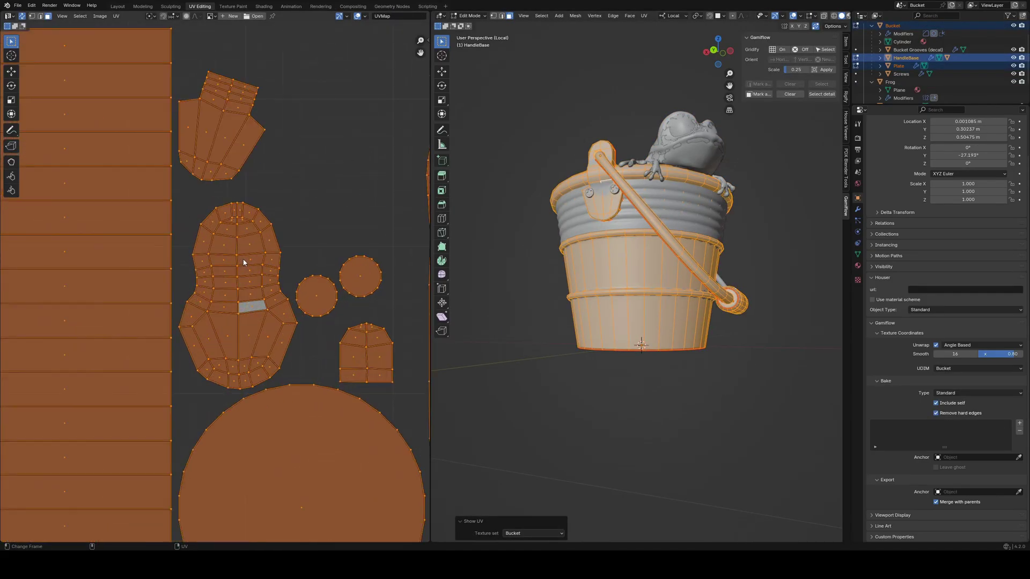
{"action": "scroll", "coordinate": [254, 365], "scroll_direction": "down", "scroll_amount": 5}
{"action": "middle_click_drag", "start_coordinate": [267, 394], "coordinate": [270, 141]}
{"action": "scroll", "coordinate": [271, 403], "scroll_direction": "up", "scroll_amount": 3}
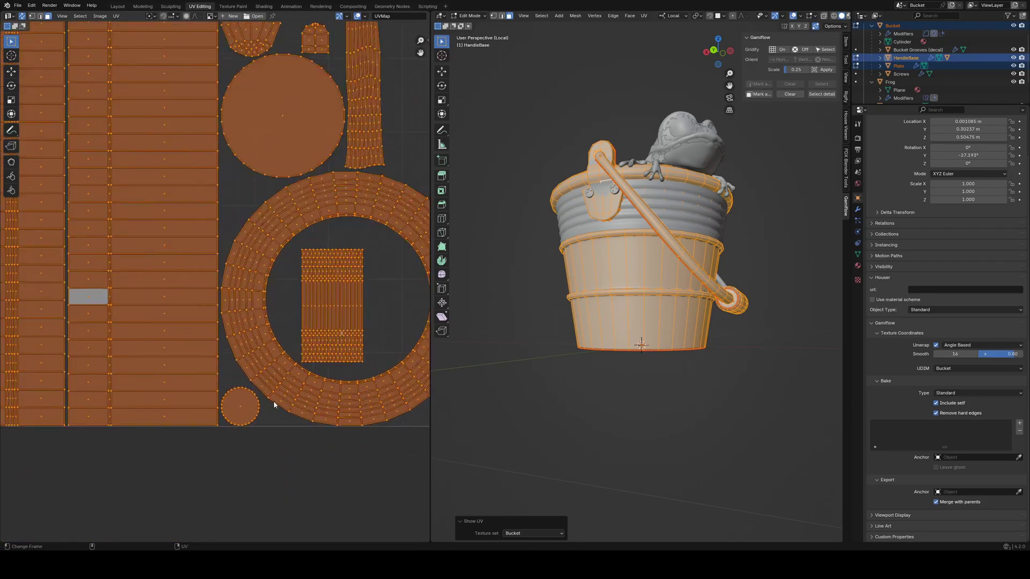
- Select the long tapered UV island of the handle rod and turn Gridify on for it
{"action": "scroll", "coordinate": [221, 418], "scroll_direction": "down", "scroll_amount": 3}
{"action": "scroll", "coordinate": [220, 418], "scroll_direction": "down", "scroll_amount": 2}
{"action": "middle_click_drag", "start_coordinate": [209, 292], "coordinate": [240, 330]}
{"action": "scroll", "coordinate": [362, 223], "scroll_direction": "up", "scroll_amount": 3}
{"action": "middle_click_drag", "start_coordinate": [507, 277], "coordinate": [499, 299]}
{"action": "scroll", "coordinate": [500, 300], "scroll_direction": "up", "scroll_amount": 2}
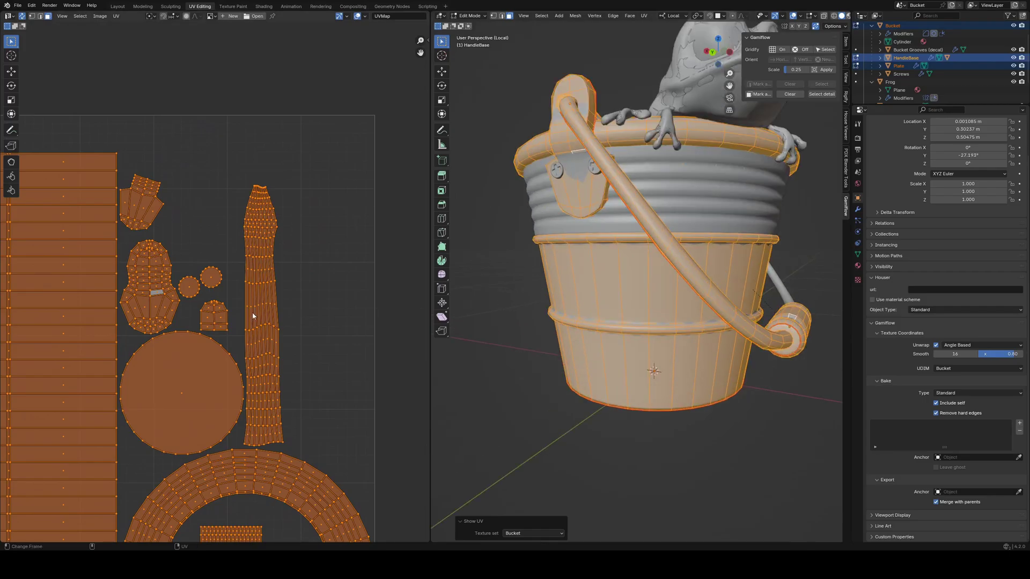
{"action": "left_click", "coordinate": [265, 269]}
{"action": "left_click_drag", "start_coordinate": [259, 204], "coordinate": [288, 280]}
{"action": "key", "text": "ctrl+l"}
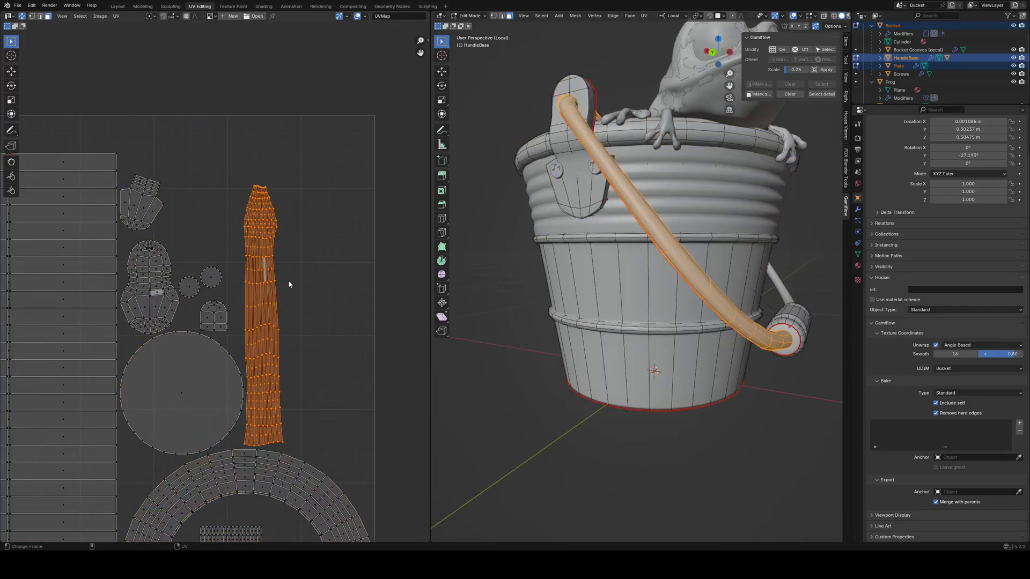
{"action": "middle_click_drag", "start_coordinate": [597, 243], "coordinate": [546, 275], "text": "shift"}
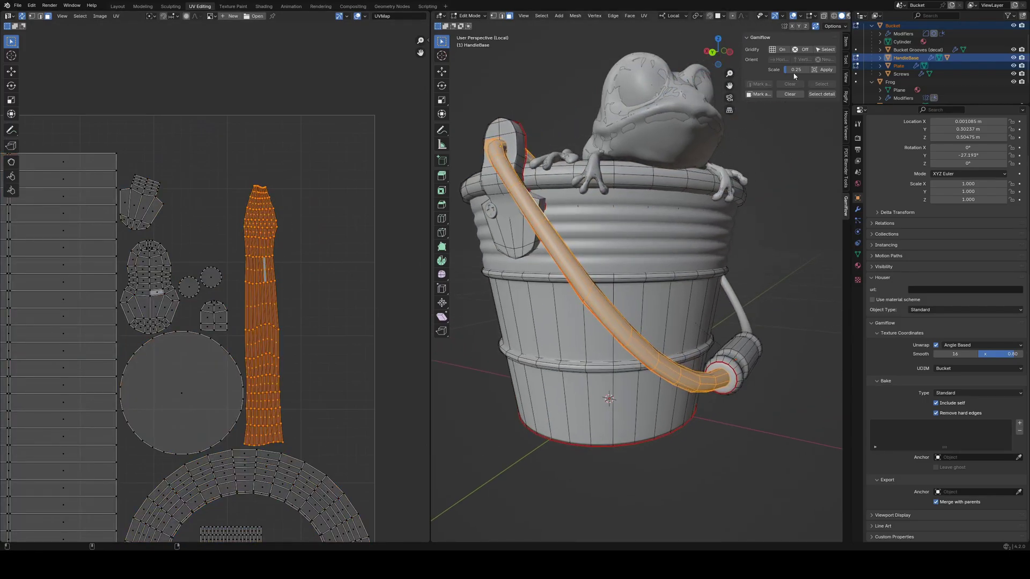
{"action": "left_click", "coordinate": [778, 49]}
- Return to Object Mode, unwrap the Bucket working set with the gridified handle and show the Bucket UVs
{"action": "key", "text": "Tab"}
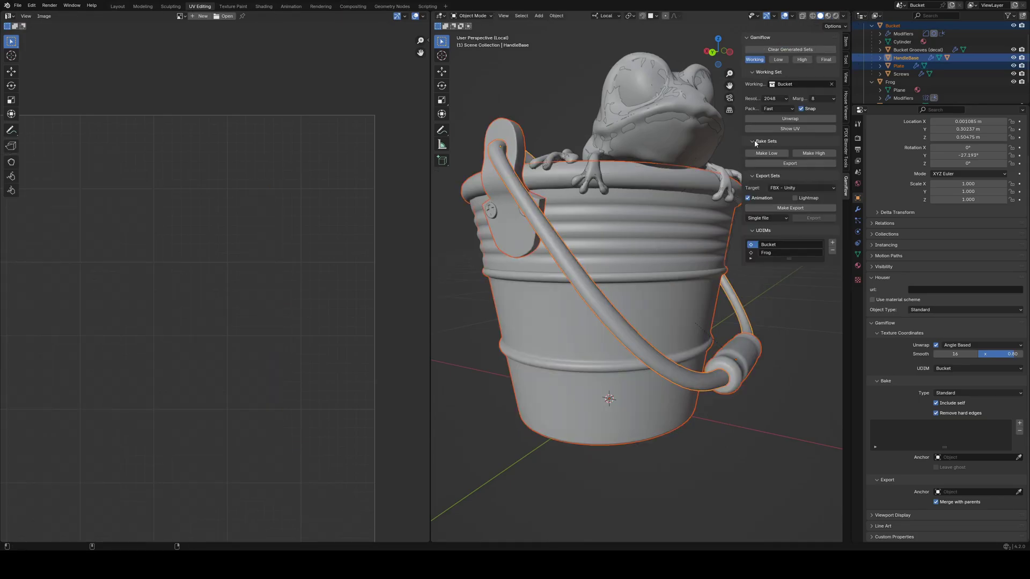
{"action": "left_click", "coordinate": [780, 130]}
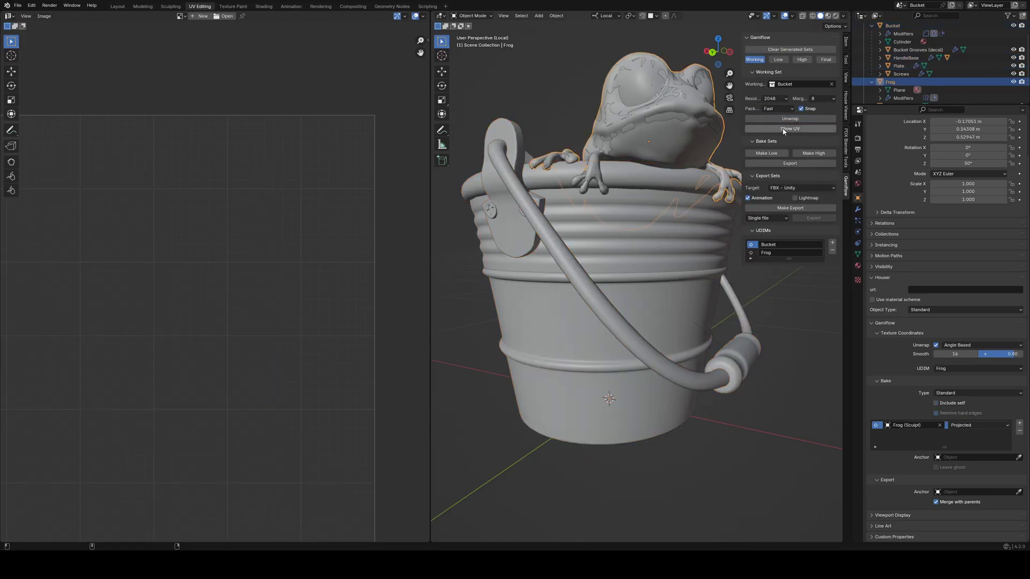
{"action": "scroll", "coordinate": [336, 275], "scroll_direction": "down", "scroll_amount": 4}
{"action": "scroll", "coordinate": [336, 276], "scroll_direction": "up", "scroll_amount": 3}
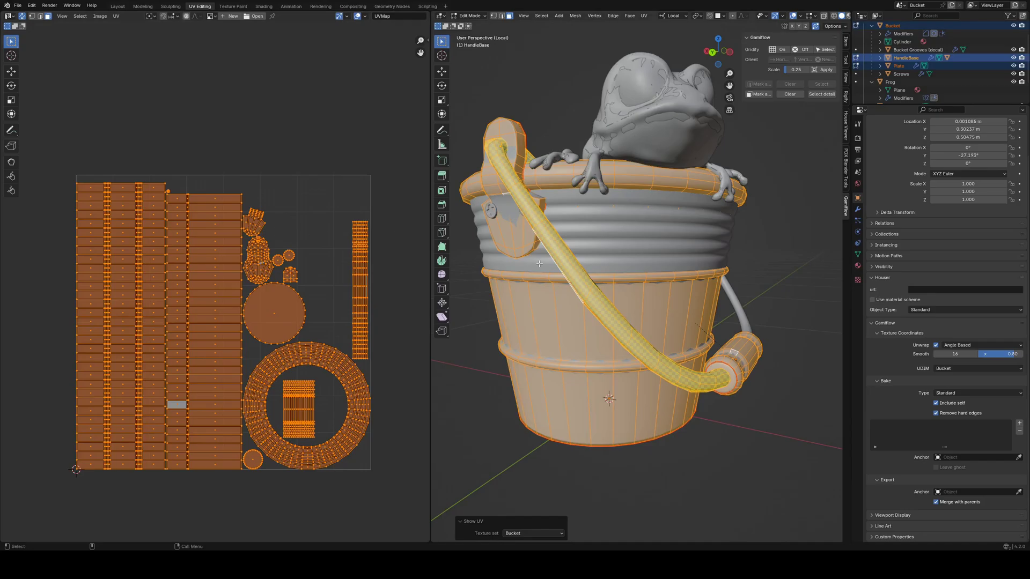
{"action": "scroll", "coordinate": [753, 376], "scroll_direction": "up", "scroll_amount": 3}
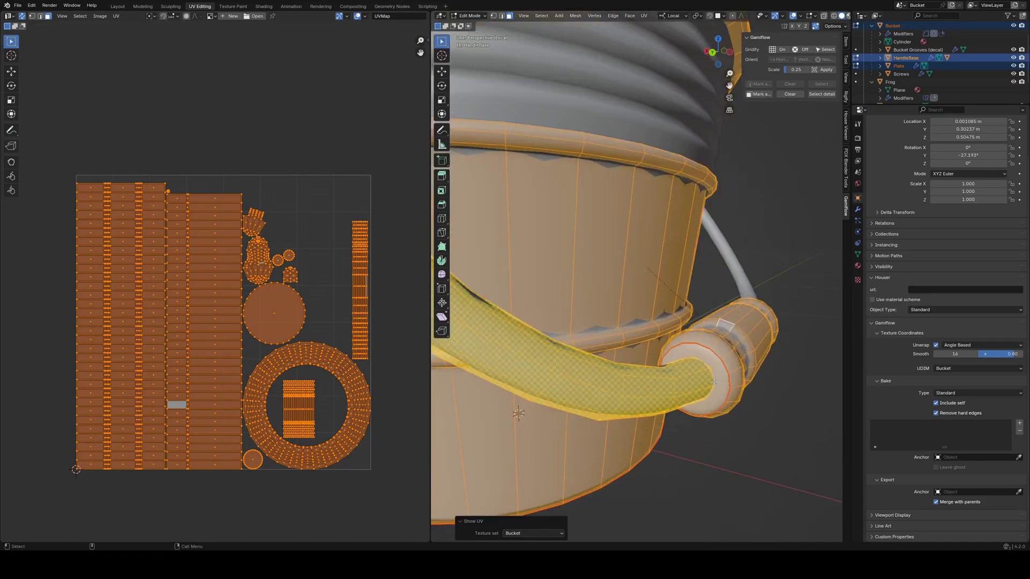
- Try Blender's standard Angle Based unwrap on all the displayed islands, and undo it
{"action": "key", "text": "u"}
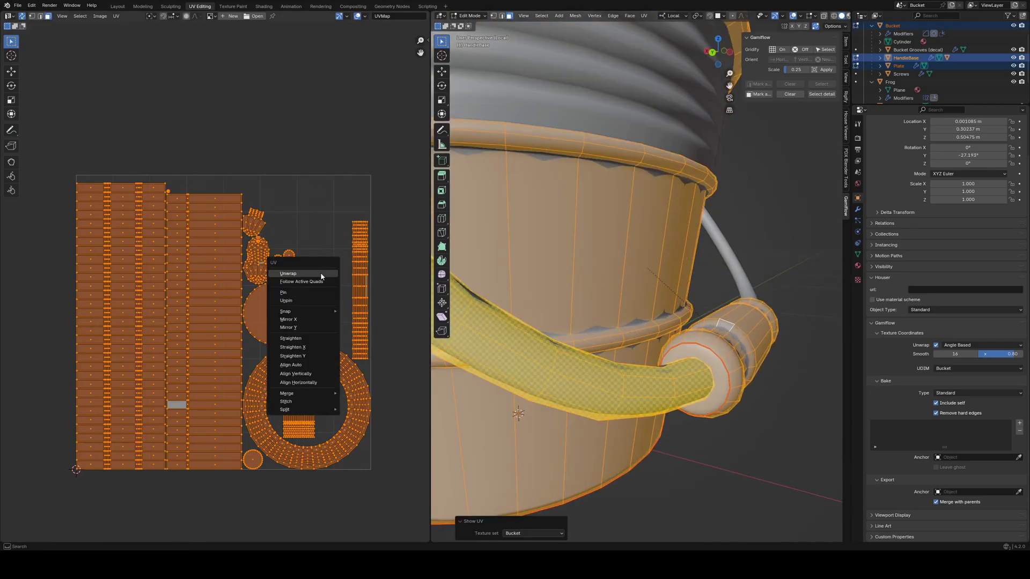
{"action": "left_click", "coordinate": [320, 275]}
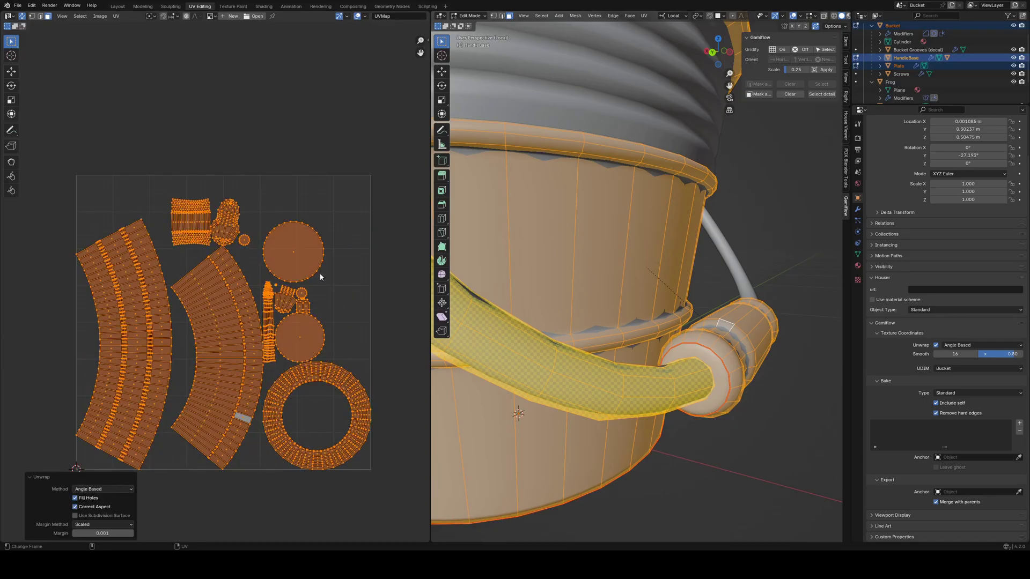
{"action": "key", "text": "ctrl+z"}
{"action": "middle_click_drag", "start_coordinate": [762, 324], "coordinate": [822, 340], "text": "shift"}
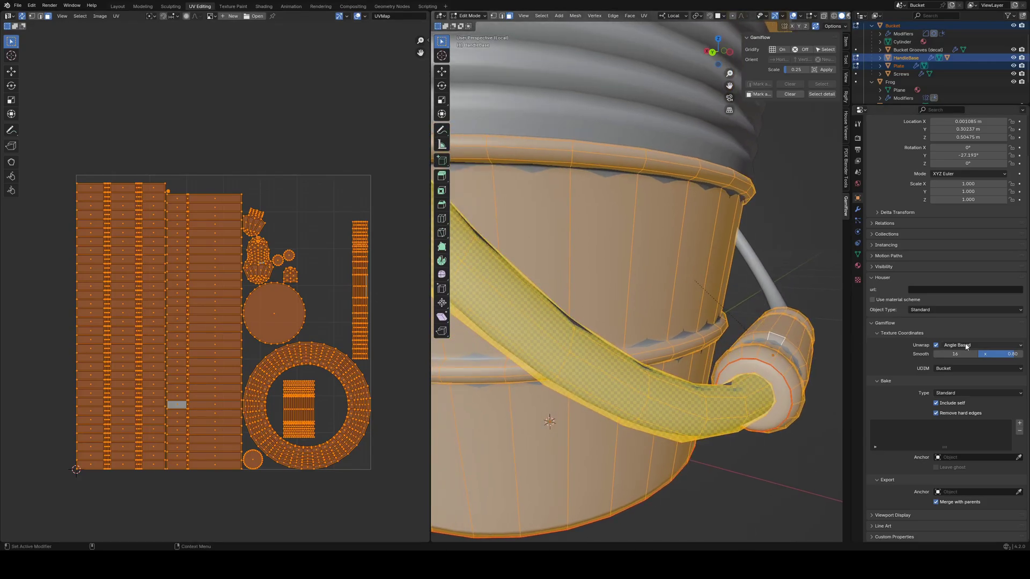
- Switch the handle's automatic unwrap off and back on, and examine the unwrap methods while keeping Angle Based
{"action": "left_click", "coordinate": [936, 346]}
{"action": "left_click", "coordinate": [935, 346]}
{"action": "left_click", "coordinate": [961, 345]}
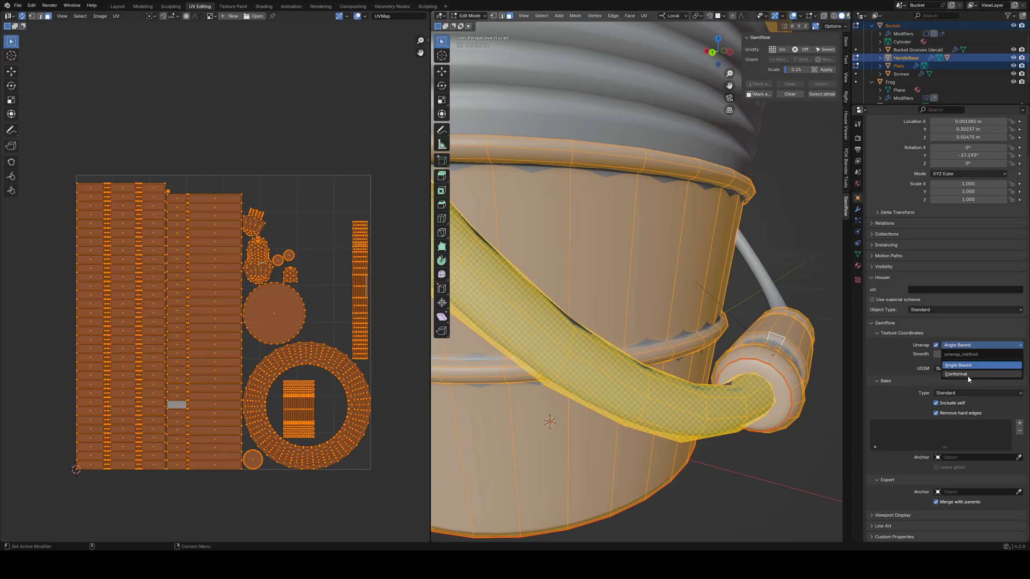
{"action": "left_click", "coordinate": [966, 367]}
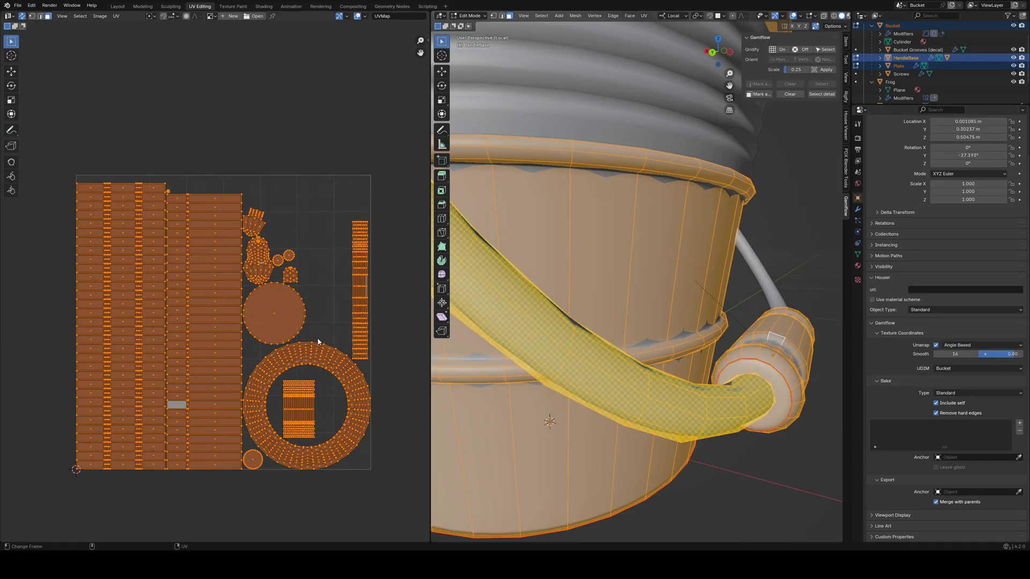
- Try the standard unwrap with the Conformal method on all the islands, and undo it
{"action": "right_click", "coordinate": [294, 363]}
{"action": "left_click", "coordinate": [291, 362]}
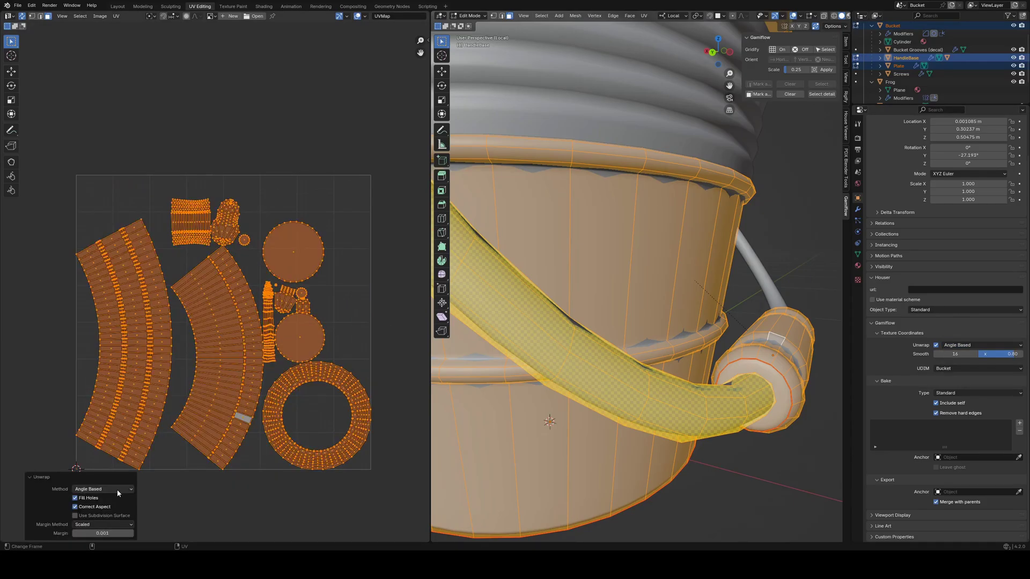
{"action": "left_click", "coordinate": [117, 489]}
{"action": "left_click", "coordinate": [111, 511]}
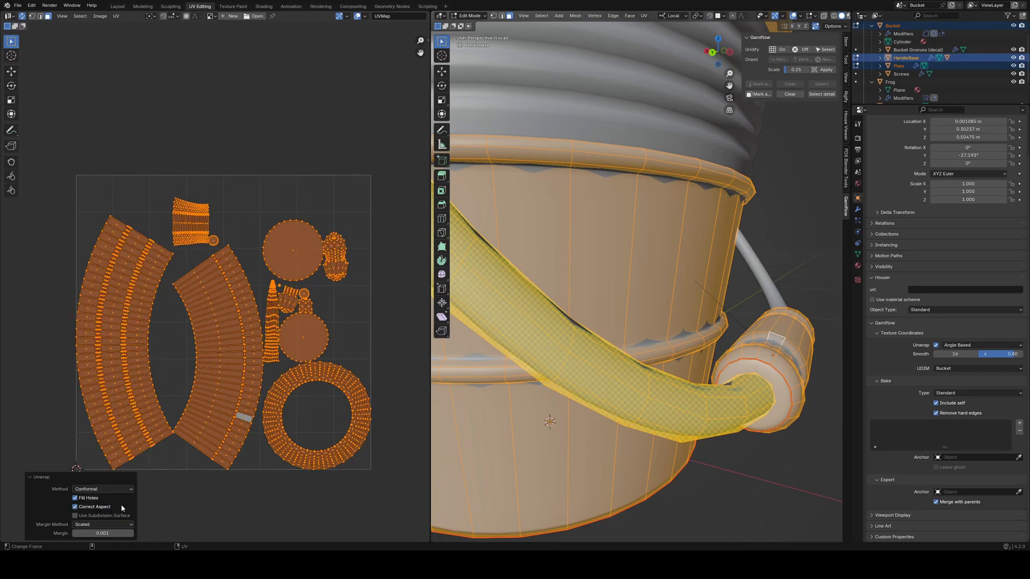
{"action": "key", "text": "ctrl+z"}
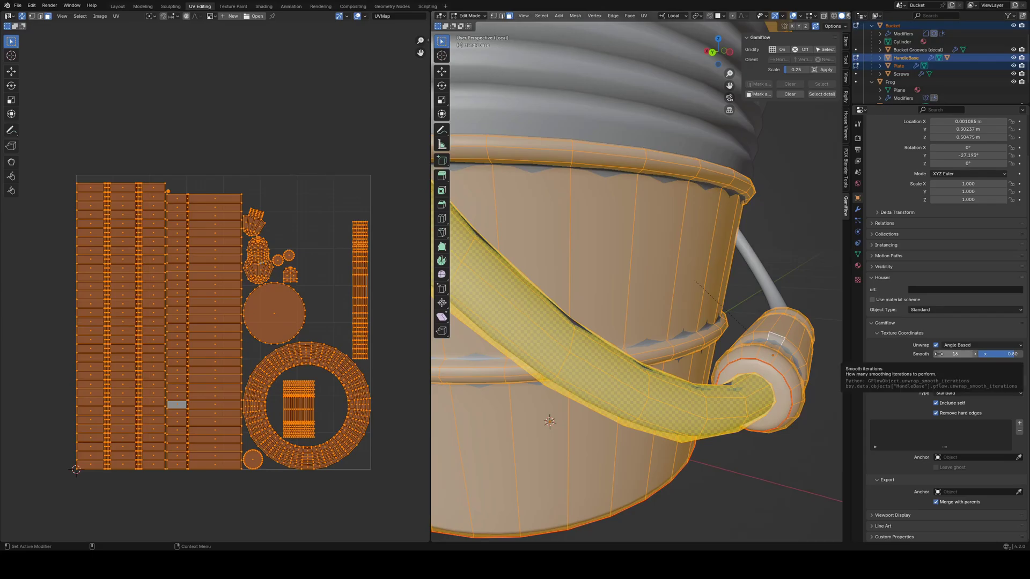
- Examine the smoothing iterations setting and the UDIM choices in the handle's texture coordinate options
{"action": "scroll", "coordinate": [270, 316], "scroll_direction": "up", "scroll_amount": 2}
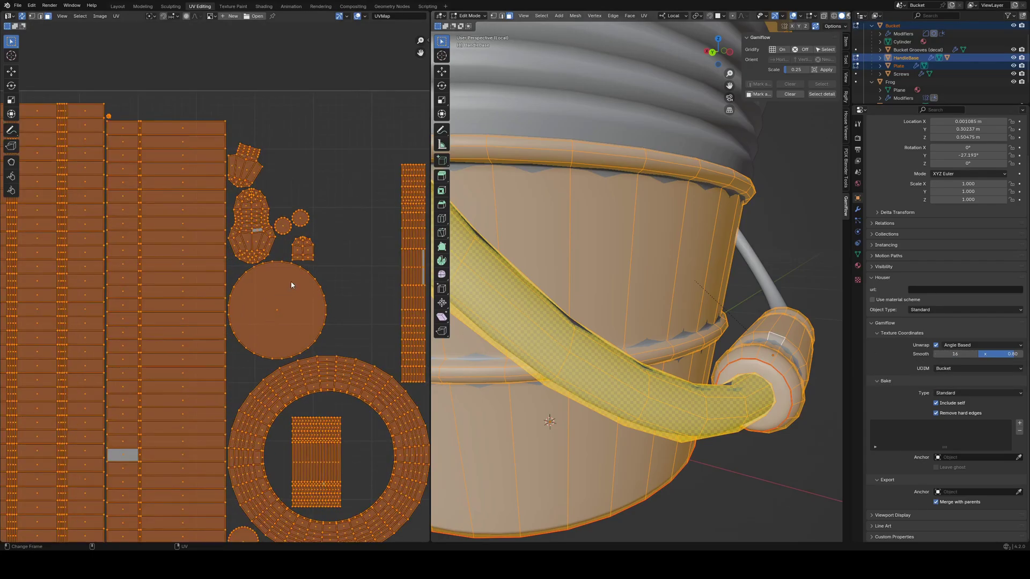
{"action": "left_click", "coordinate": [115, 15]}
{"action": "left_click_drag", "start_coordinate": [956, 354], "coordinate": [964, 354]}
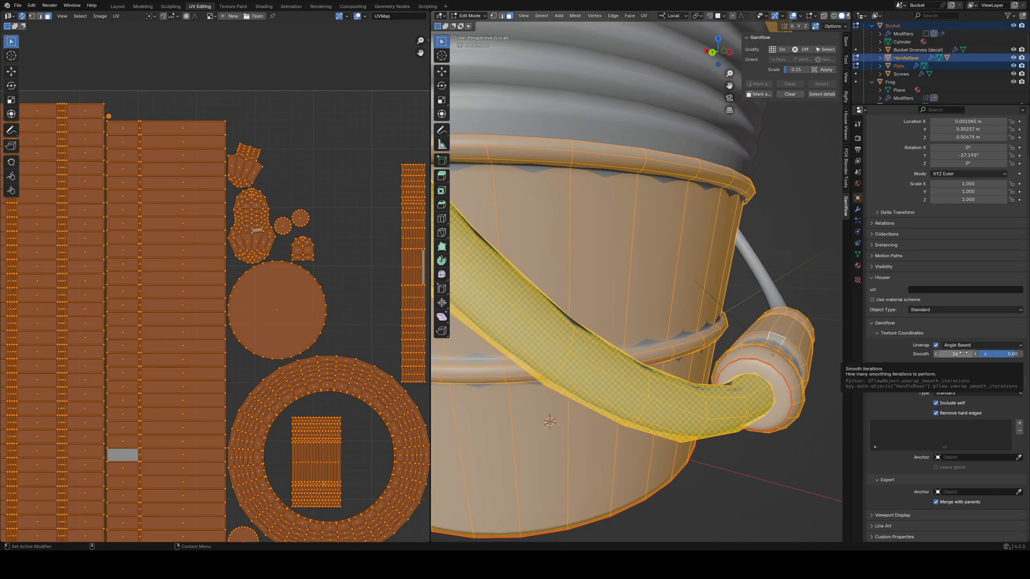
{"action": "scroll", "coordinate": [677, 337], "scroll_direction": "down", "scroll_amount": 2}
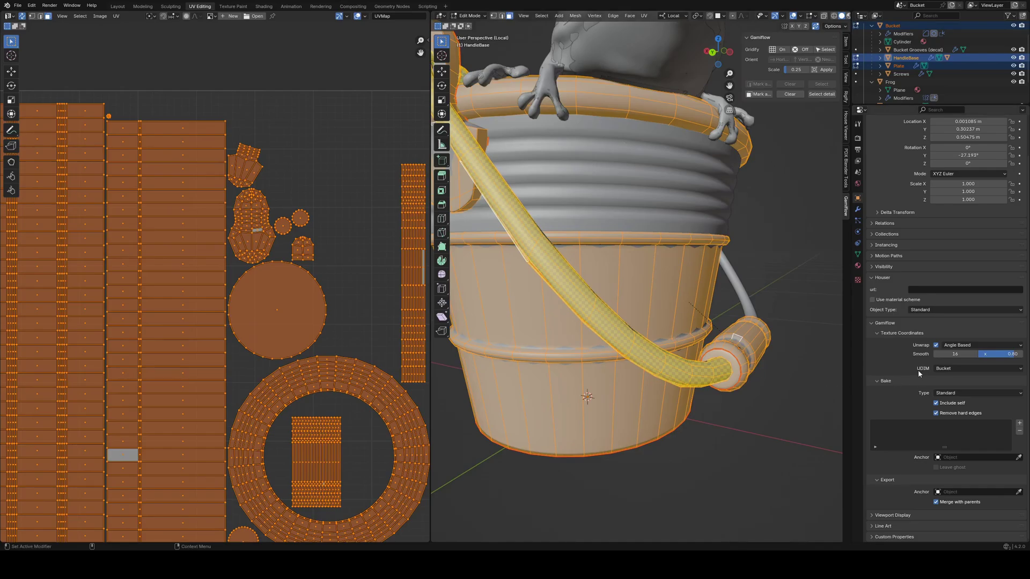
{"action": "left_click", "coordinate": [967, 369]}
{"action": "left_click", "coordinate": [967, 368]}
- Return to Object Mode and deselect all the bucket parts
{"action": "scroll", "coordinate": [743, 328], "scroll_direction": "down", "scroll_amount": 3}
{"action": "middle_click_drag", "start_coordinate": [641, 300], "coordinate": [665, 322]}
{"action": "scroll", "coordinate": [662, 322], "scroll_direction": "up", "scroll_amount": 2}
{"action": "key", "text": "Tab"}
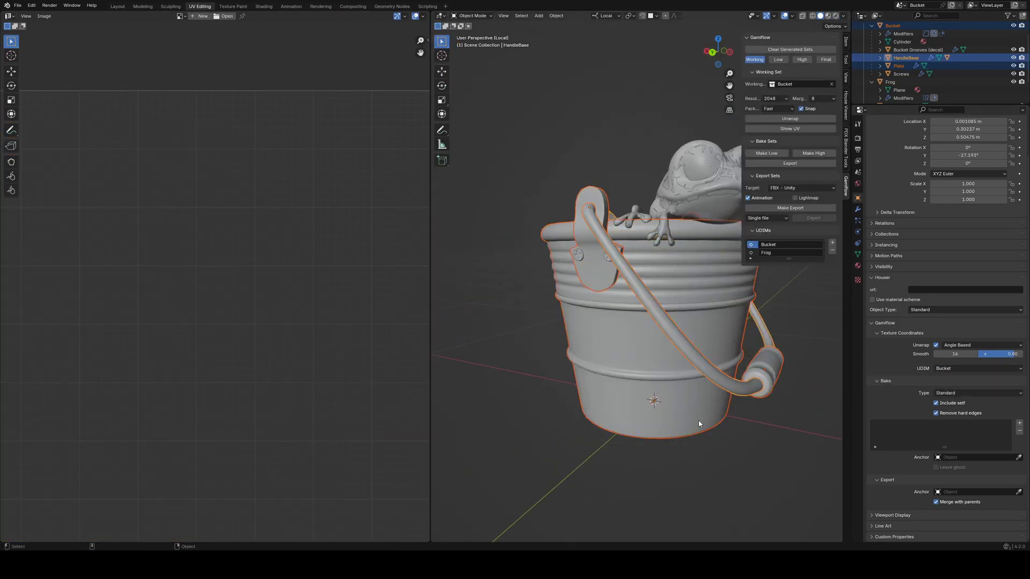
{"action": "left_click", "coordinate": [718, 451]}
{"action": "middle_click_drag", "start_coordinate": [715, 403], "coordinate": [679, 396], "text": "shift"}
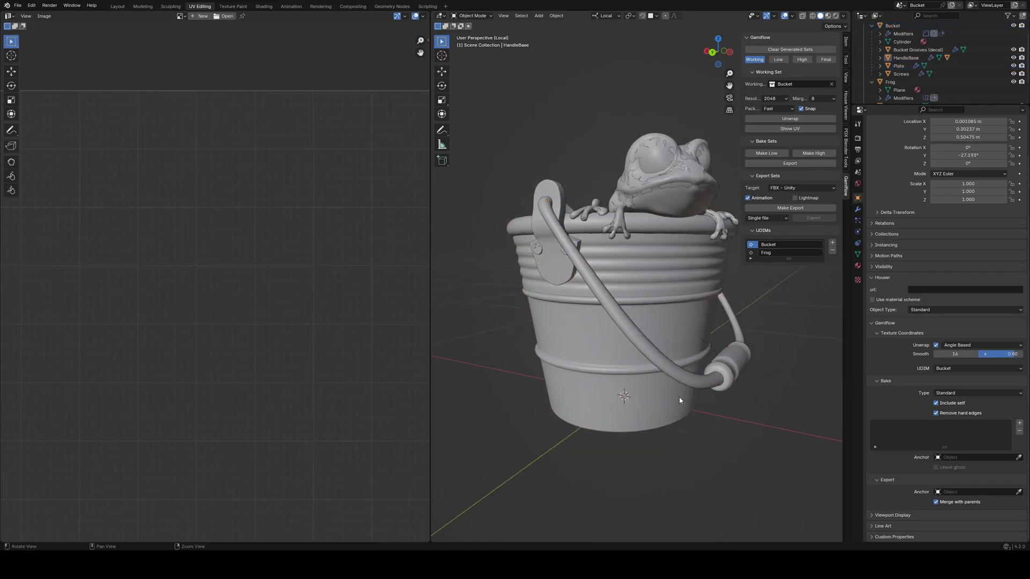
- Generate the low-poly and high-poly bake sets from the Bucket working set
{"action": "left_click", "coordinate": [777, 154]}
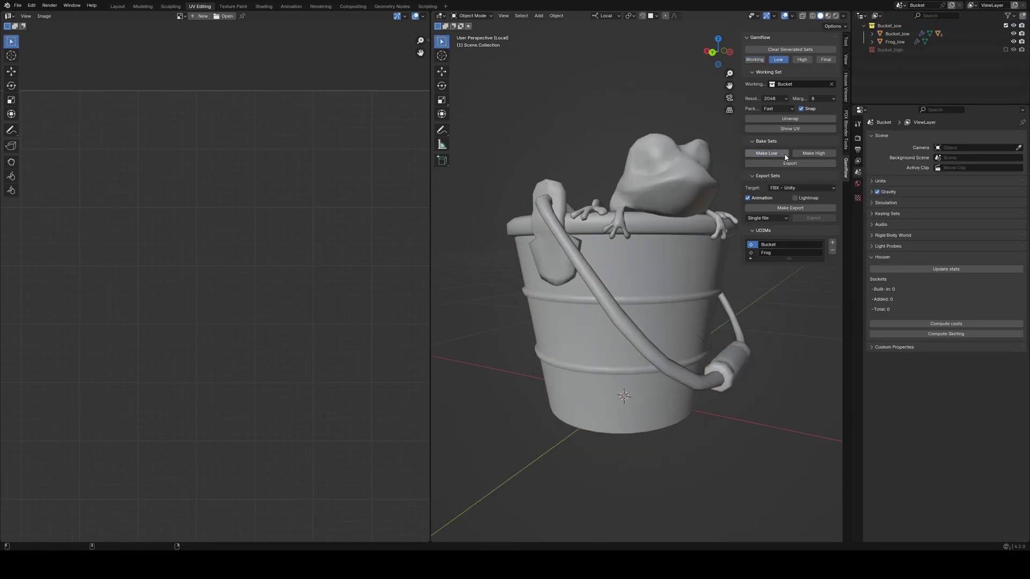
{"action": "left_click", "coordinate": [809, 154]}
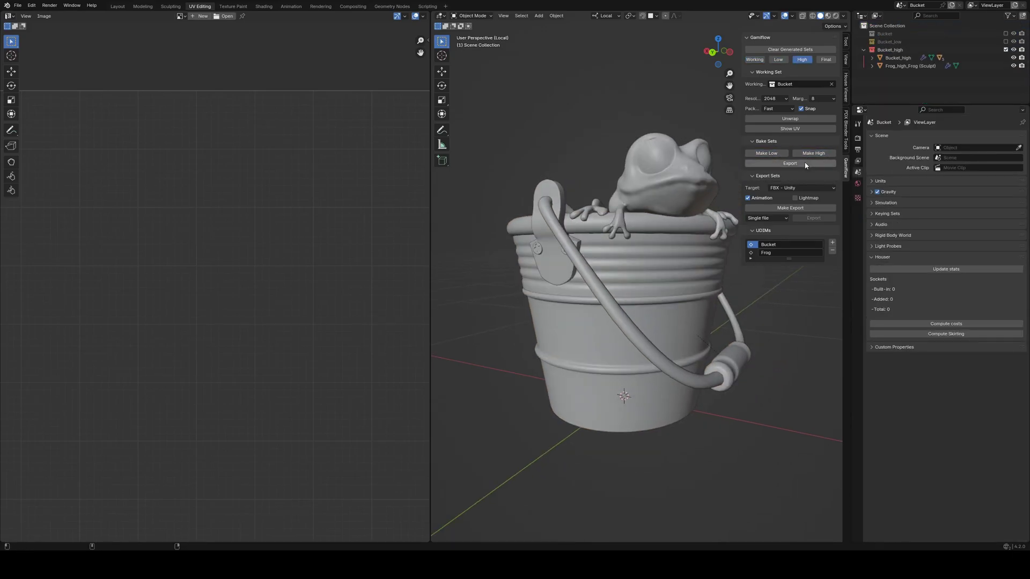
{"action": "left_click", "coordinate": [679, 419]}
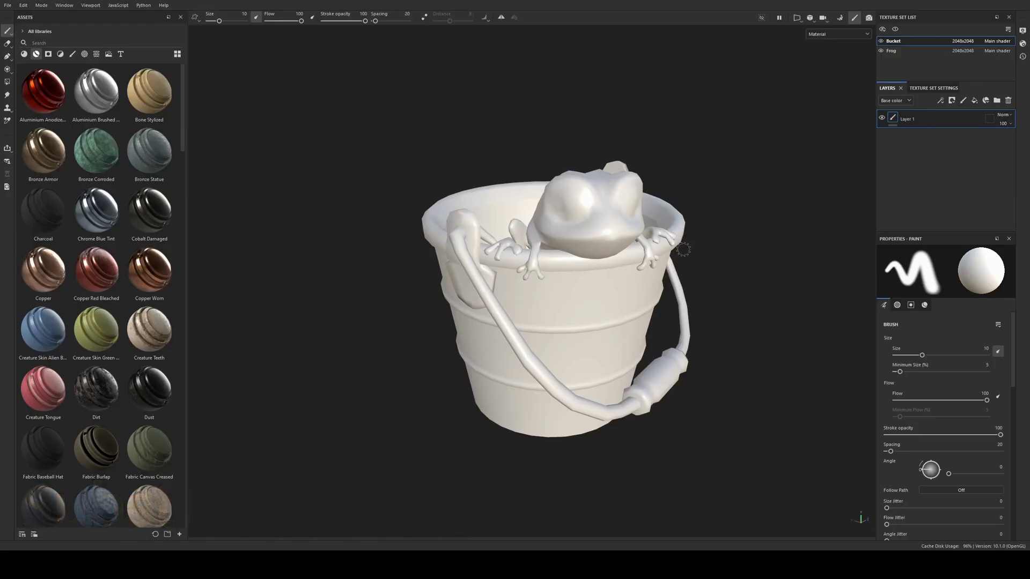
- Switch to Substance 3D Painter, inspect the low-poly frog and bucket, and enter baking mode
{"action": "mouse_move", "coordinate": [566, 296]}
{"action": "left_mouse_down", "text": "alt"}
{"action": "mouse_move", "coordinate": [689, 266]}
{"action": "mouse_move", "coordinate": [568, 276]}
{"action": "left_mouse_up", "text": "alt"}
{"action": "left_click_drag", "start_coordinate": [624, 305], "coordinate": [601, 311], "text": "alt"}
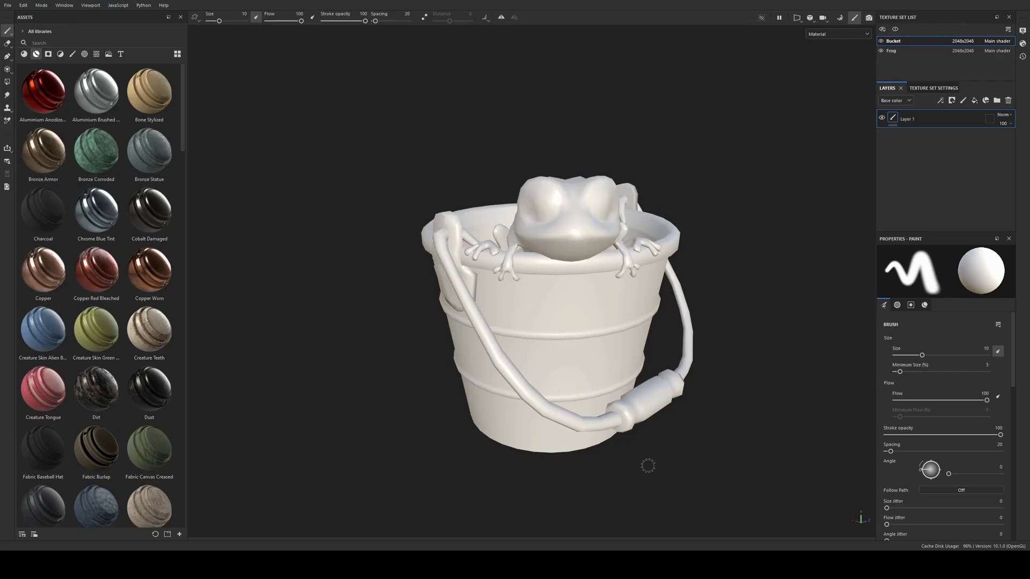
{"action": "left_click", "coordinate": [900, 50]}
{"action": "left_click", "coordinate": [840, 18]}
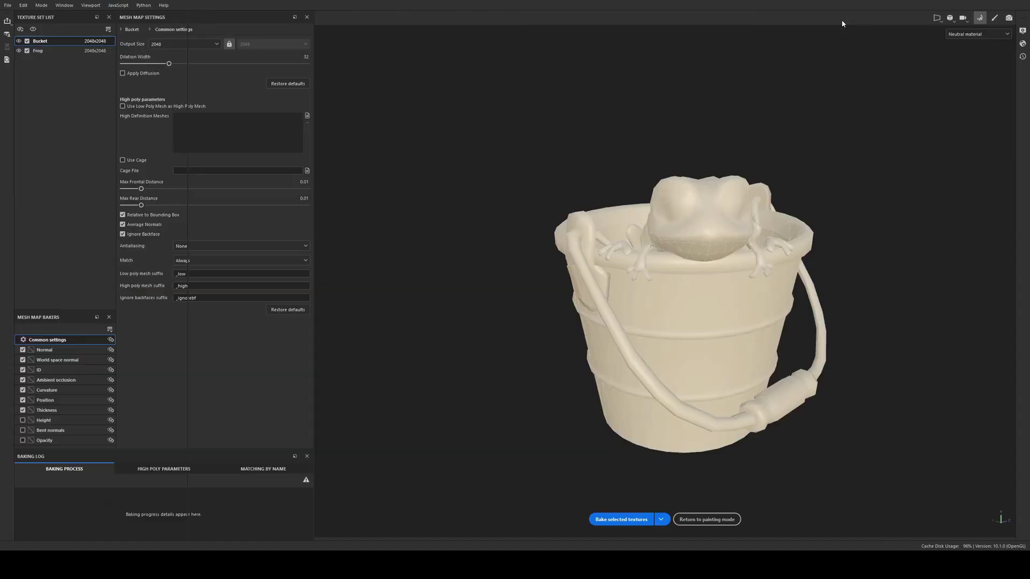
- Load Bucket_high.fbx as the high definition mesh and set antialiasing to Supersampling 4x
{"action": "middle_click_drag", "start_coordinate": [667, 256], "coordinate": [648, 239], "text": "alt"}
{"action": "scroll", "coordinate": [648, 240], "scroll_direction": "up", "scroll_amount": 1}
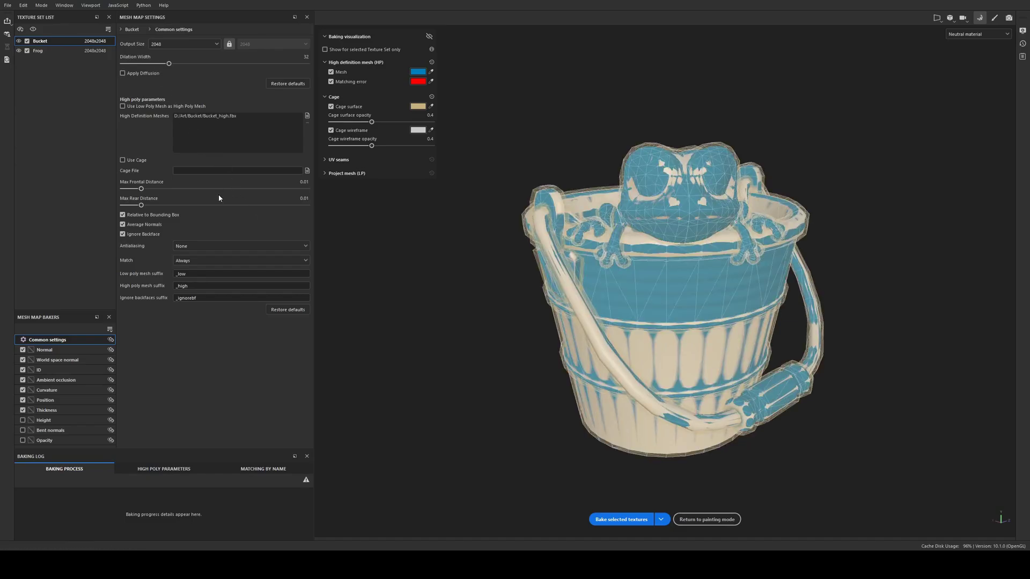
{"action": "left_click", "coordinate": [197, 267]}
{"action": "left_click_drag", "start_coordinate": [612, 296], "coordinate": [703, 298], "text": "alt"}
{"action": "scroll", "coordinate": [561, 240], "scroll_direction": "up", "scroll_amount": 1}
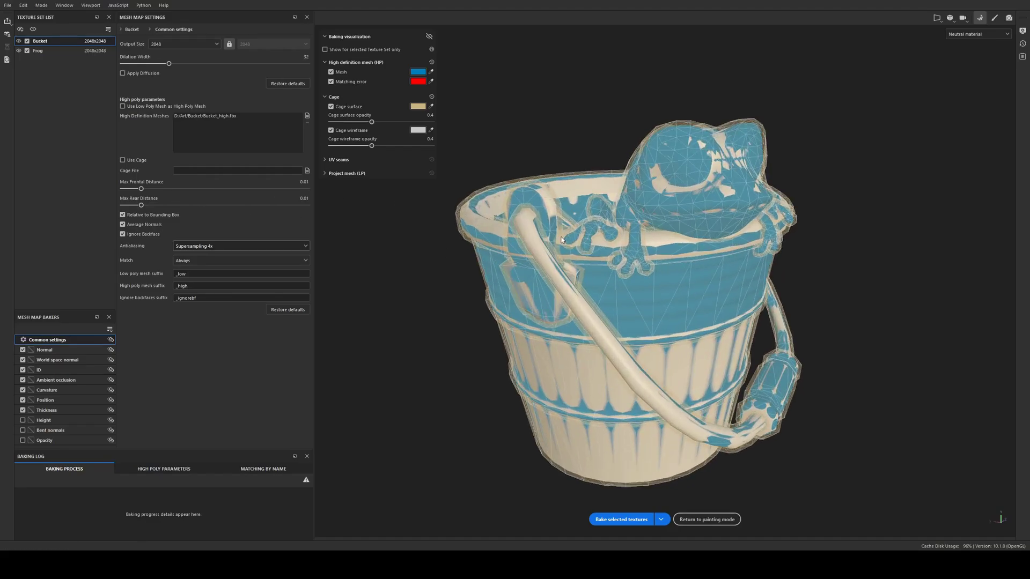
- Set the max frontal distance to about 0.0241 and the max rear distance to about 0.019, and match By Mesh Name
{"action": "left_click_drag", "start_coordinate": [561, 240], "coordinate": [592, 166], "text": "alt"}
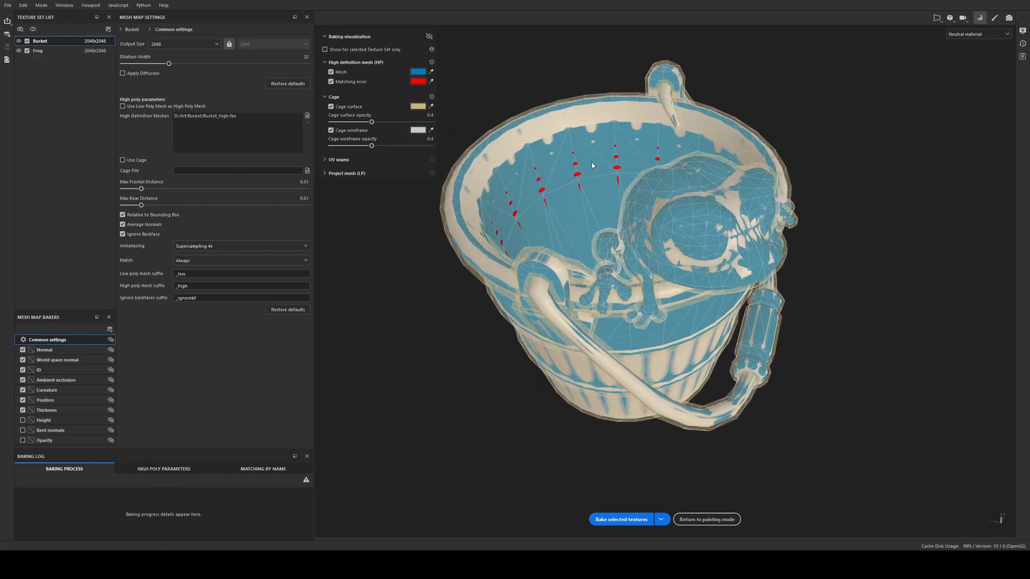
{"action": "mouse_move", "coordinate": [141, 189]}
{"action": "left_mouse_down"}
{"action": "mouse_move", "coordinate": [152, 189]}
{"action": "mouse_move", "coordinate": [148, 206]}
{"action": "left_mouse_up"}
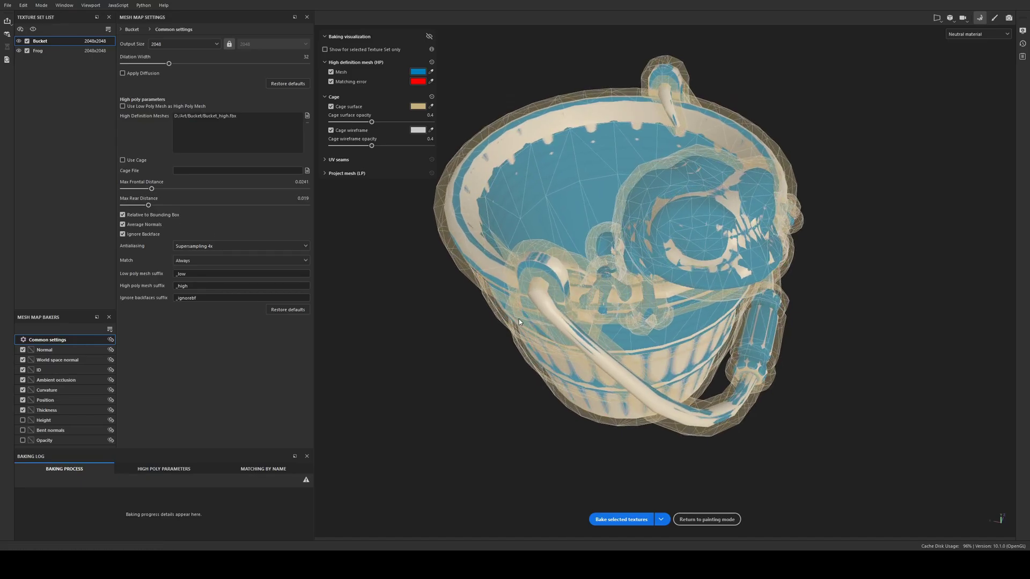
{"action": "left_click_drag", "start_coordinate": [400, 236], "coordinate": [401, 278], "text": "alt"}
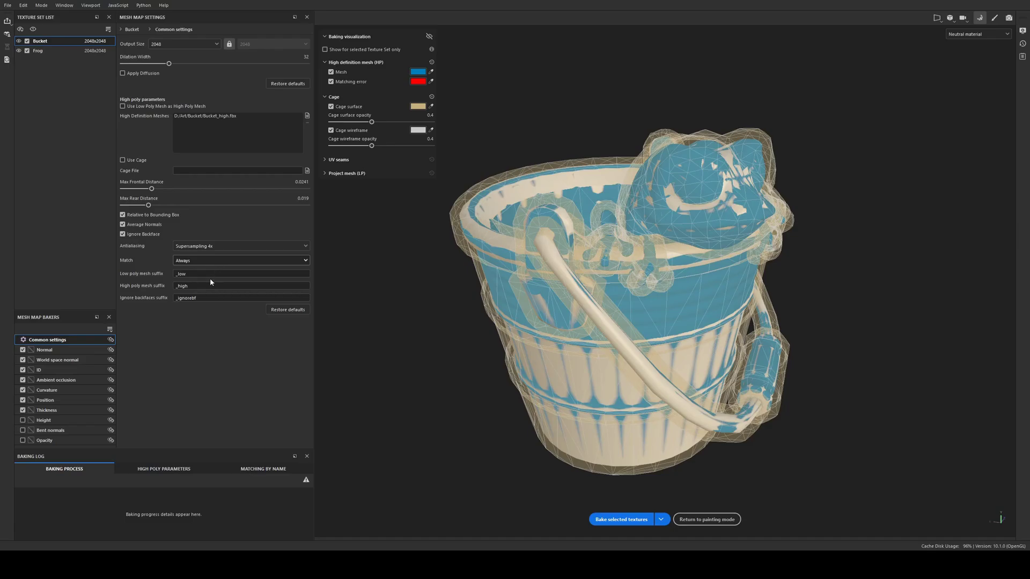
{"action": "middle_click_drag", "start_coordinate": [444, 303], "coordinate": [416, 271], "text": "alt"}
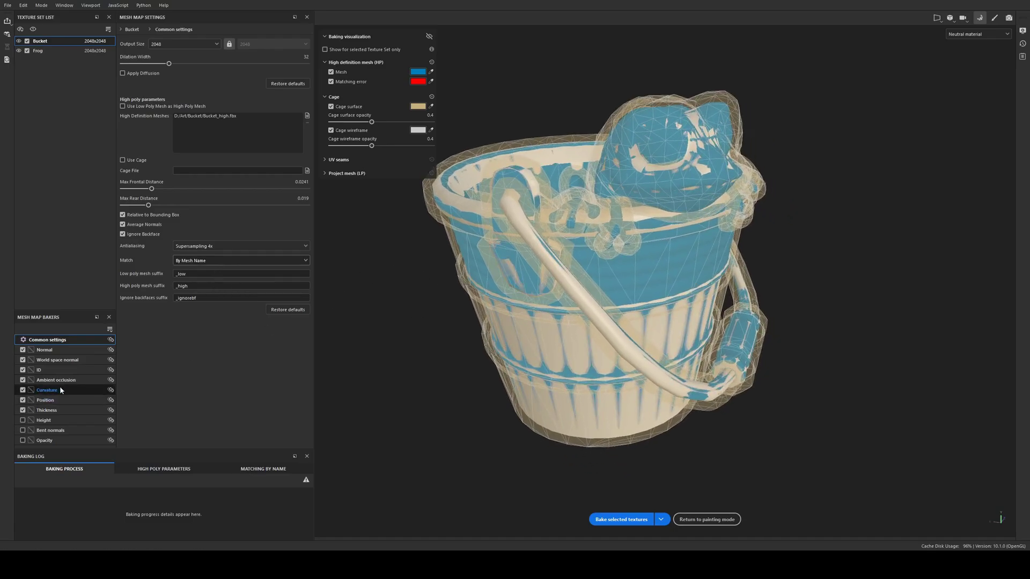
- Set the ambient occlusion map's Ignore Backface to By Mesh Name and bake the selected textures
{"action": "left_click", "coordinate": [59, 380]}
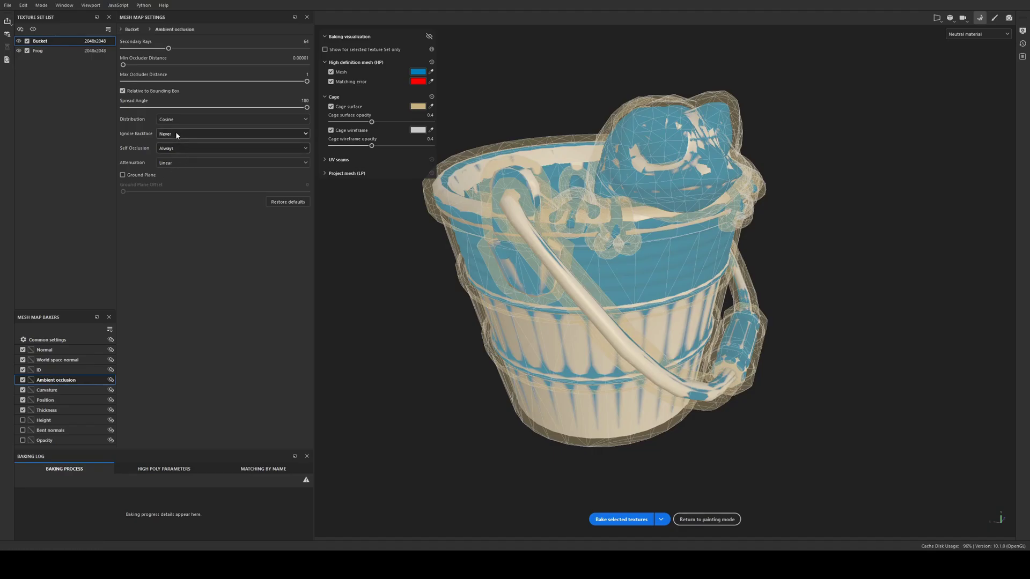
{"action": "left_click", "coordinate": [174, 163]}
{"action": "left_click", "coordinate": [606, 519]}
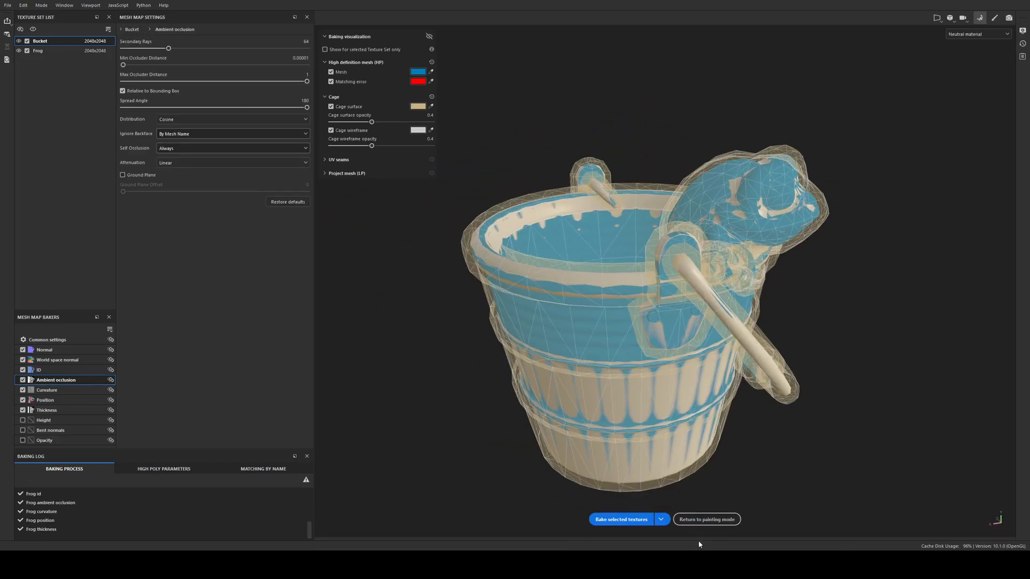
- Return to painting mode, inspect the baked frog and bucket, and display the ID mesh map on them
{"action": "left_click", "coordinate": [707, 519]}
{"action": "mouse_move", "coordinate": [647, 344]}
{"action": "left_mouse_down", "text": "alt"}
{"action": "mouse_move", "coordinate": [320, 317]}
{"action": "mouse_move", "coordinate": [335, 267]}
{"action": "mouse_move", "coordinate": [518, 346]}
{"action": "mouse_move", "coordinate": [542, 335]}
{"action": "left_mouse_up", "text": "alt"}
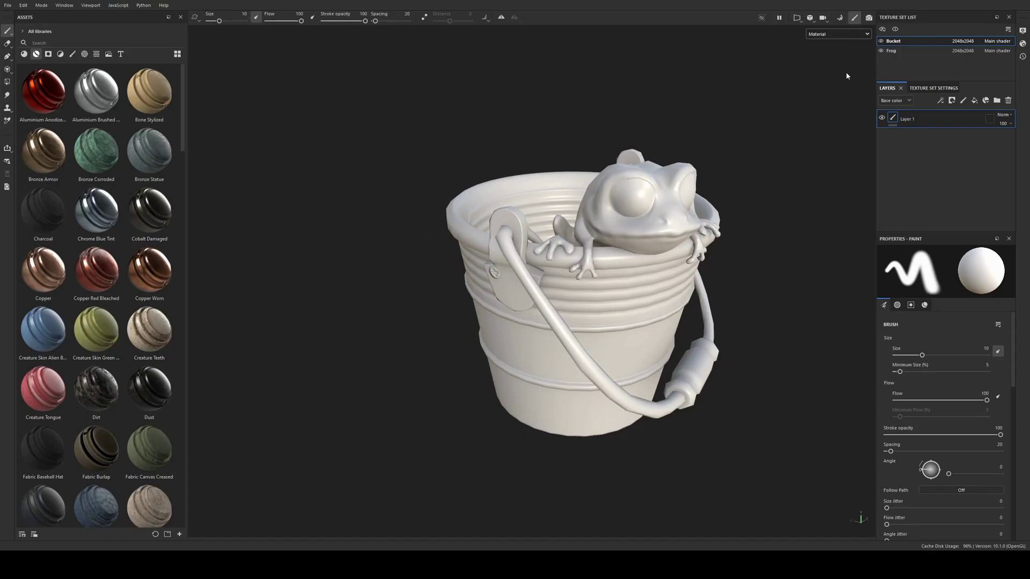
{"action": "key", "text": "b"}
{"action": "left_click_drag", "start_coordinate": [605, 271], "coordinate": [551, 317], "text": "alt"}
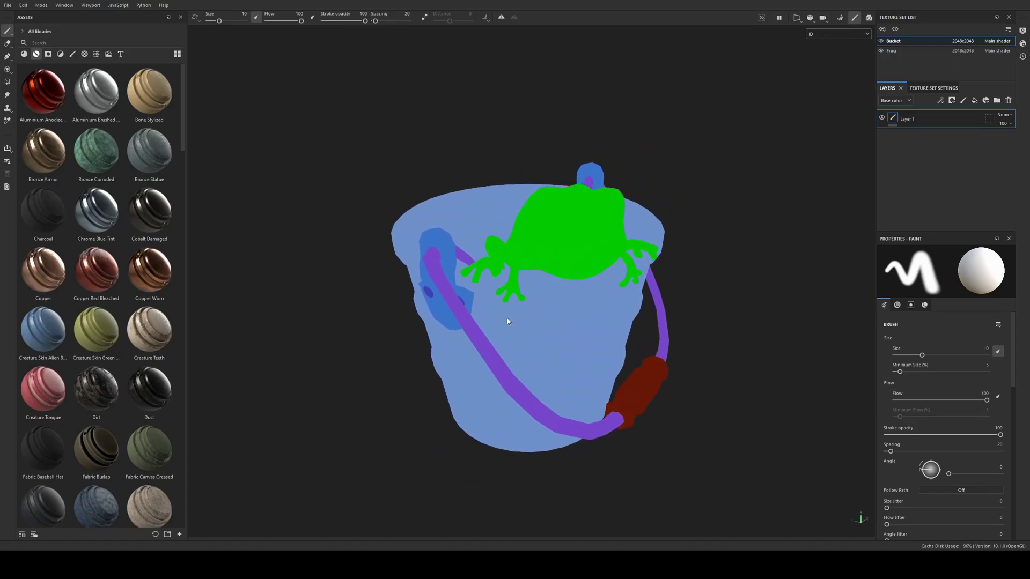
- In the material view, try Copper Worn on the bucket body and Copper Red Bleached on the handle using ID color masks, and undo both
{"action": "key", "text": "m"}
{"action": "left_click_drag", "start_coordinate": [151, 281], "coordinate": [552, 339], "text": "ctrl"}
{"action": "left_click_drag", "start_coordinate": [96, 271], "coordinate": [507, 376]}
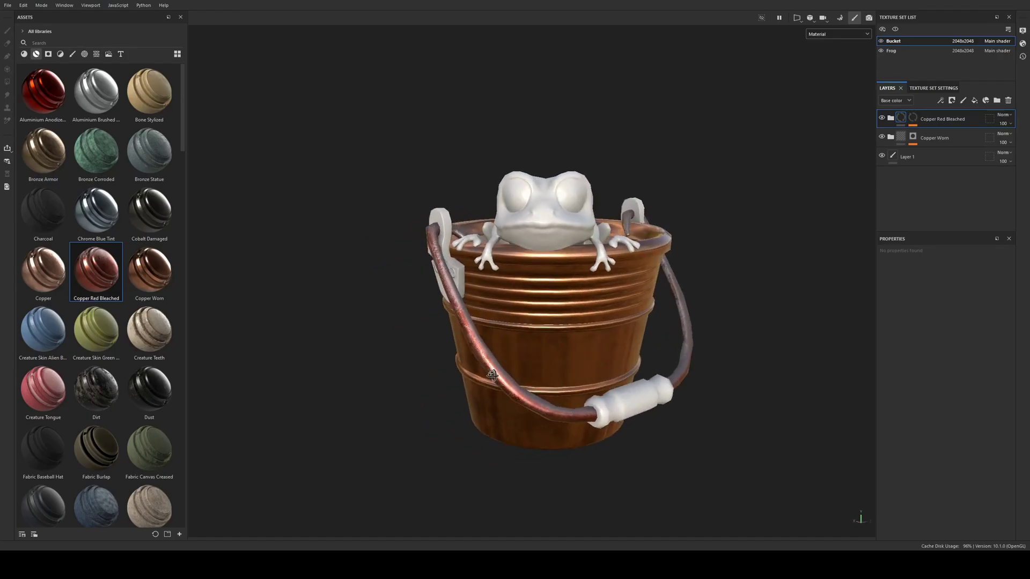
{"action": "key", "text": "ctrl+z"}
{"action": "key", "text": "ctrl+z"}
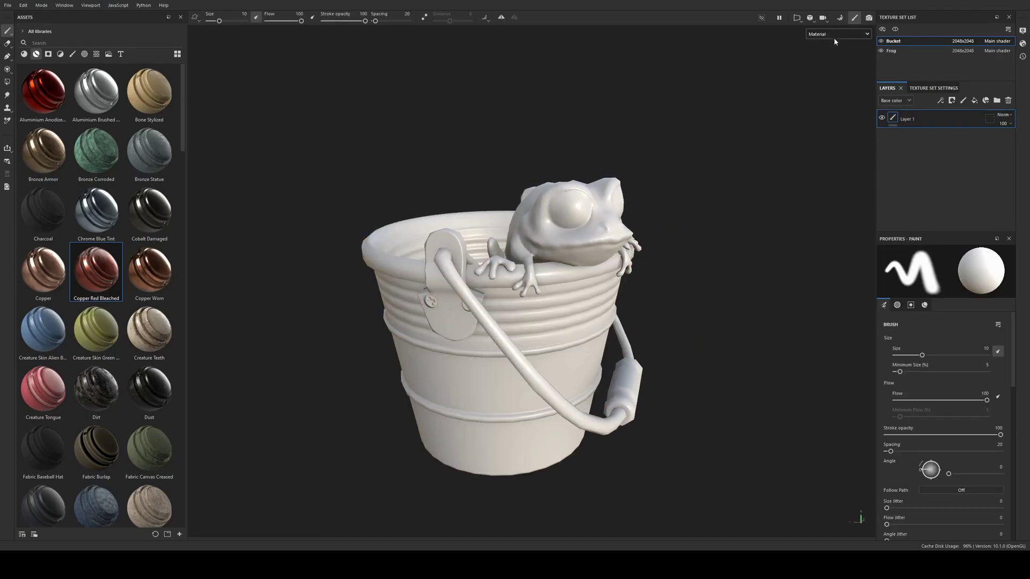
- Display the baked mesh maps, including Ambient occlusion, and inspect them around the frog and bucket
{"action": "key", "text": "b"}
{"action": "mouse_move", "coordinate": [563, 341]}
{"action": "left_mouse_down", "text": "alt"}
{"action": "mouse_move", "coordinate": [586, 294]}
{"action": "mouse_move", "coordinate": [728, 228]}
{"action": "mouse_move", "coordinate": [829, 162]}
{"action": "mouse_move", "coordinate": [426, 337]}
{"action": "mouse_move", "coordinate": [317, 373]}
{"action": "mouse_move", "coordinate": [521, 362]}
{"action": "left_mouse_up", "text": "alt"}
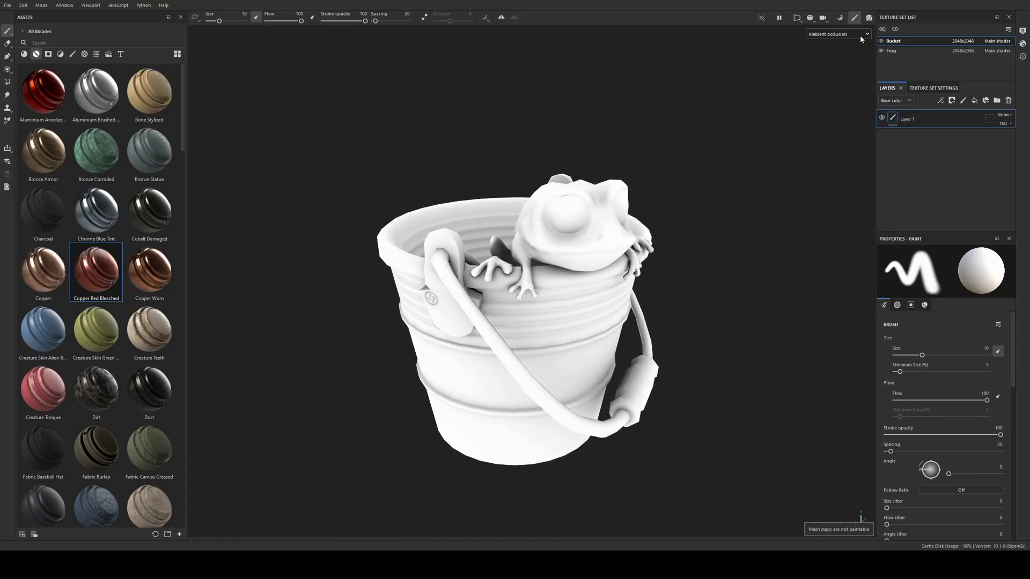
{"action": "key", "text": "b"}
{"action": "scroll", "coordinate": [589, 294], "scroll_direction": "up", "scroll_amount": 3}
{"action": "mouse_move", "coordinate": [588, 294]}
{"action": "left_mouse_down", "text": "alt"}
{"action": "mouse_move", "coordinate": [616, 322]}
{"action": "mouse_move", "coordinate": [766, 392]}
{"action": "mouse_move", "coordinate": [781, 436]}
{"action": "mouse_move", "coordinate": [802, 398]}
{"action": "mouse_move", "coordinate": [633, 332]}
{"action": "mouse_move", "coordinate": [617, 321]}
{"action": "mouse_move", "coordinate": [625, 317]}
{"action": "left_mouse_up", "text": "alt"}
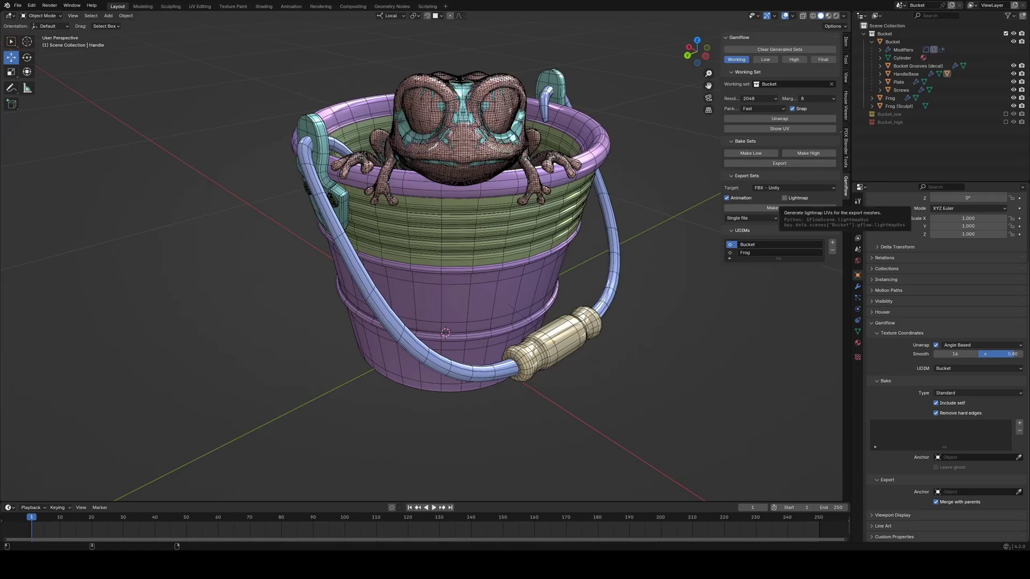
- In Blender, enable Lightmap in GamiFlow's export sets, generate the export set, and inspect the merged bucket mesh
{"action": "left_click", "coordinate": [786, 198]}
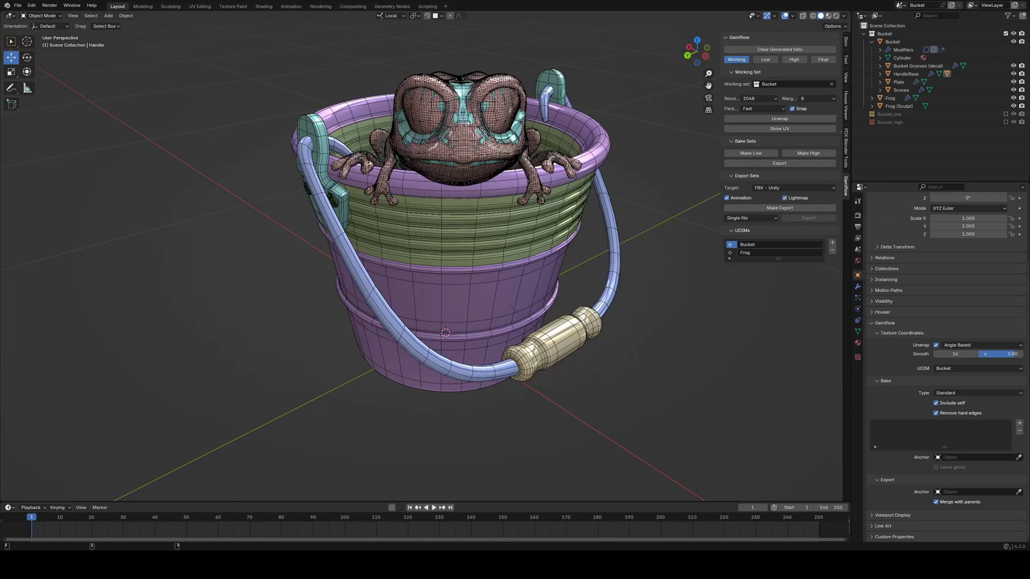
{"action": "left_click", "coordinate": [759, 208]}
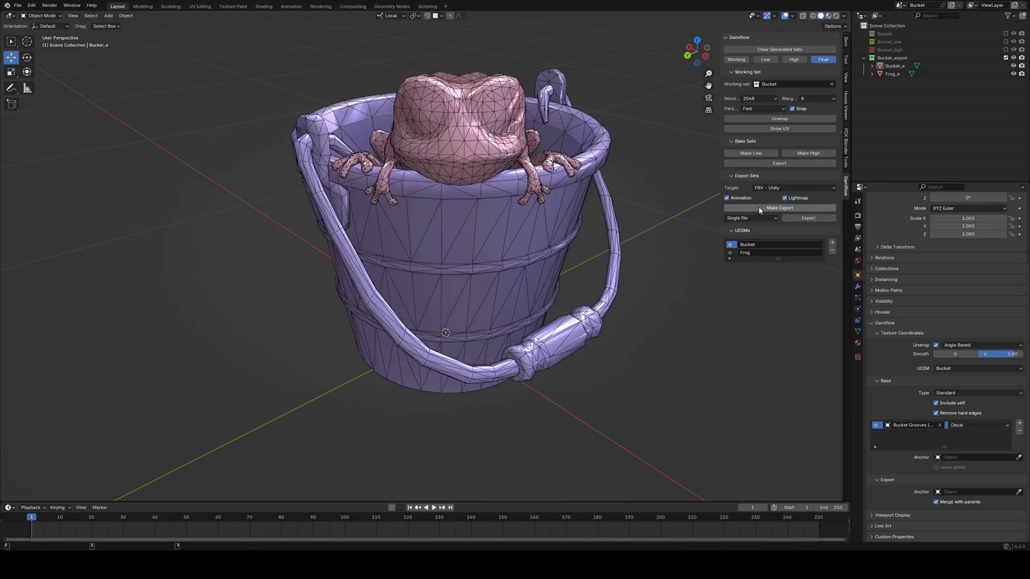
{"action": "middle_click_drag", "start_coordinate": [515, 254], "coordinate": [568, 298]}
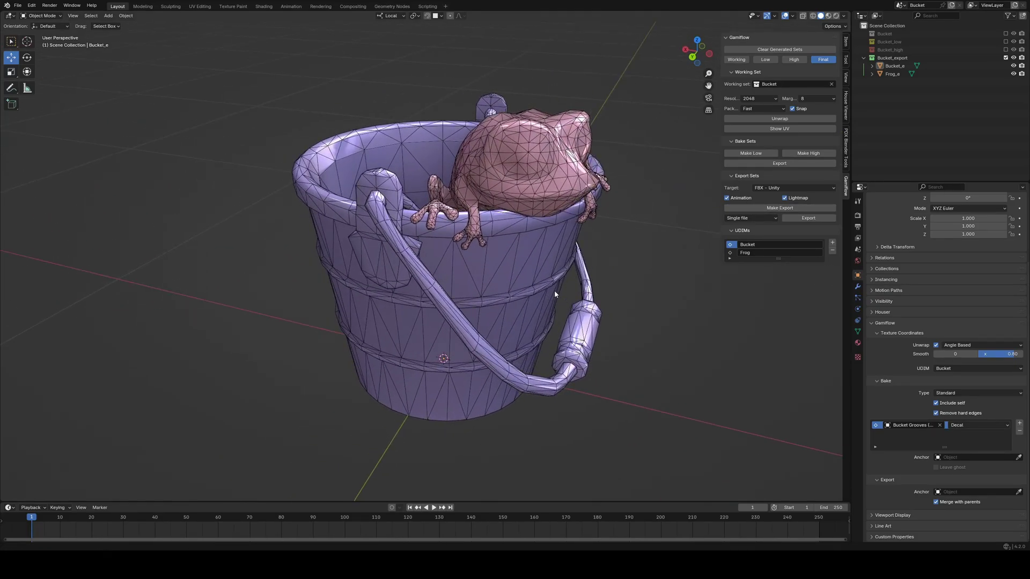
{"action": "scroll", "coordinate": [554, 291], "scroll_direction": "up", "scroll_amount": 4}
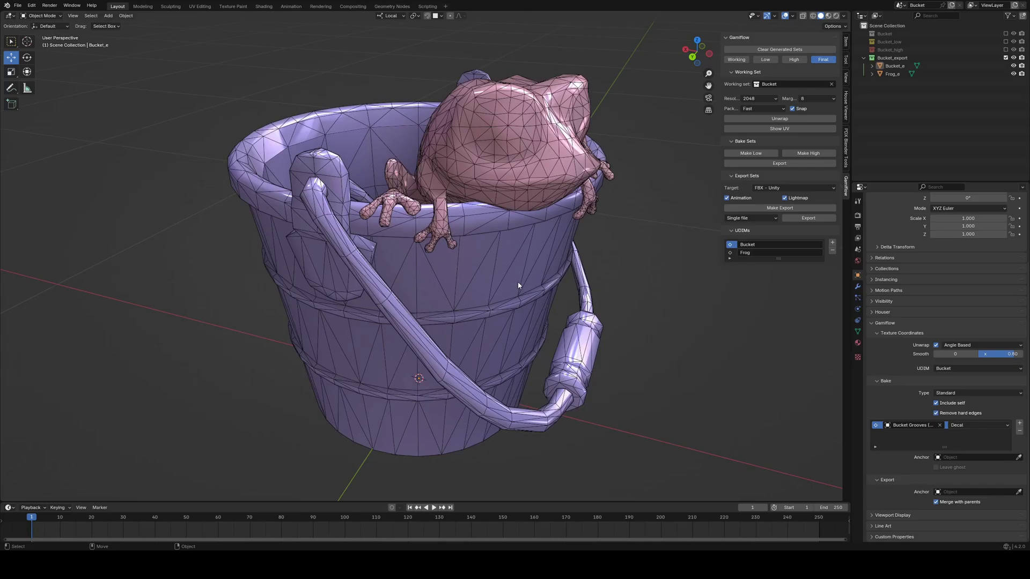
{"action": "left_click", "coordinate": [491, 295]}
{"action": "scroll", "coordinate": [491, 295], "scroll_direction": "down", "scroll_amount": 2}
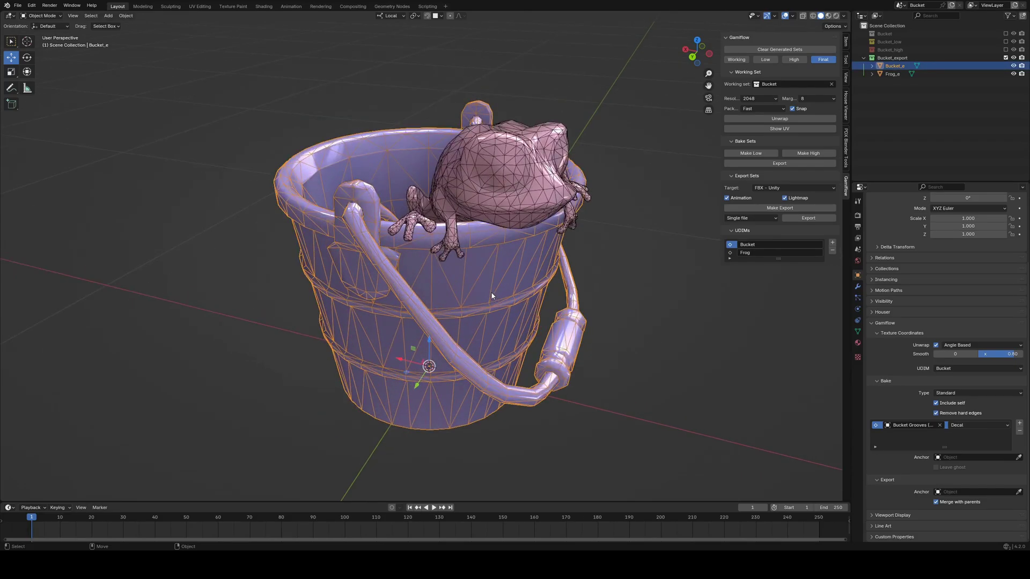
{"action": "middle_click_drag", "start_coordinate": [541, 368], "coordinate": [482, 312]}
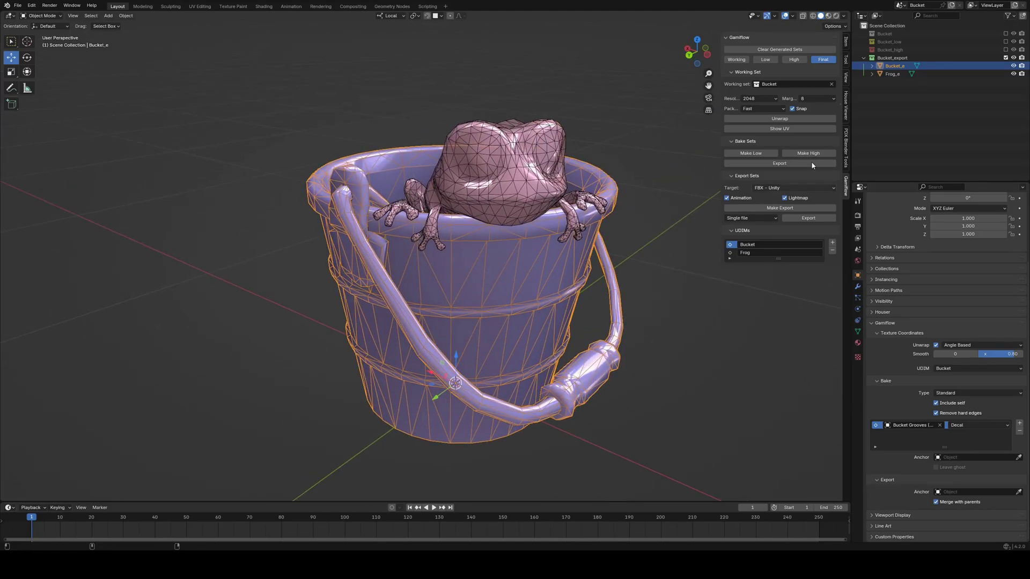
- In the working set, disable Merge with parents for the handle, regenerate the export set, and check the handle as a separate object
{"action": "left_click", "coordinate": [737, 60]}
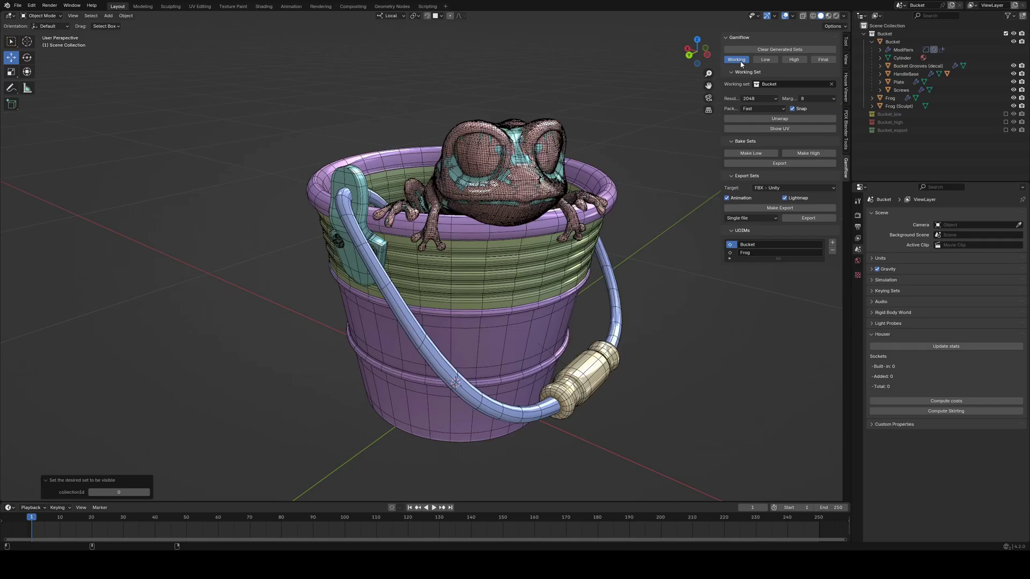
{"action": "left_click", "coordinate": [895, 42]}
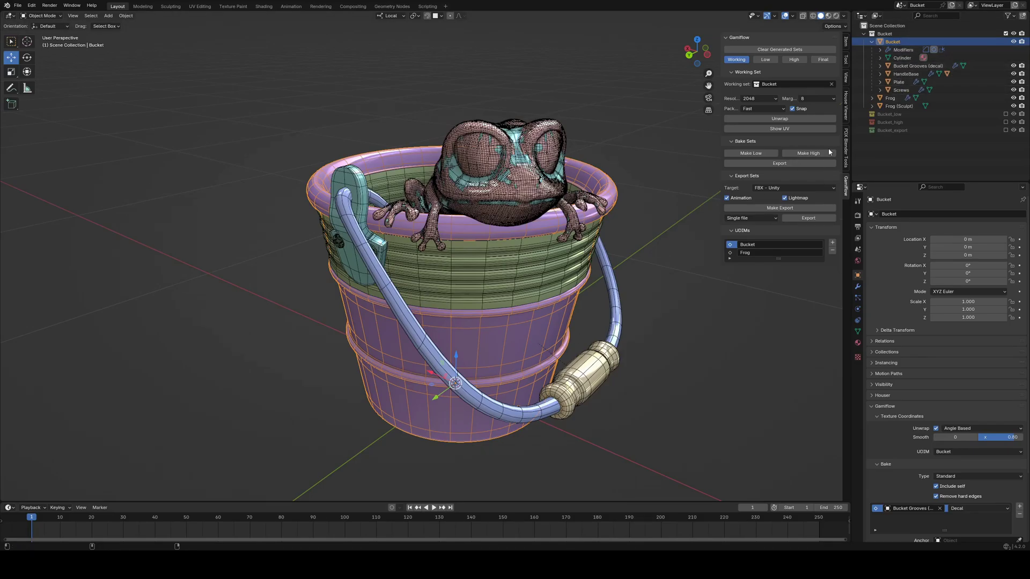
{"action": "left_click", "coordinate": [581, 377]}
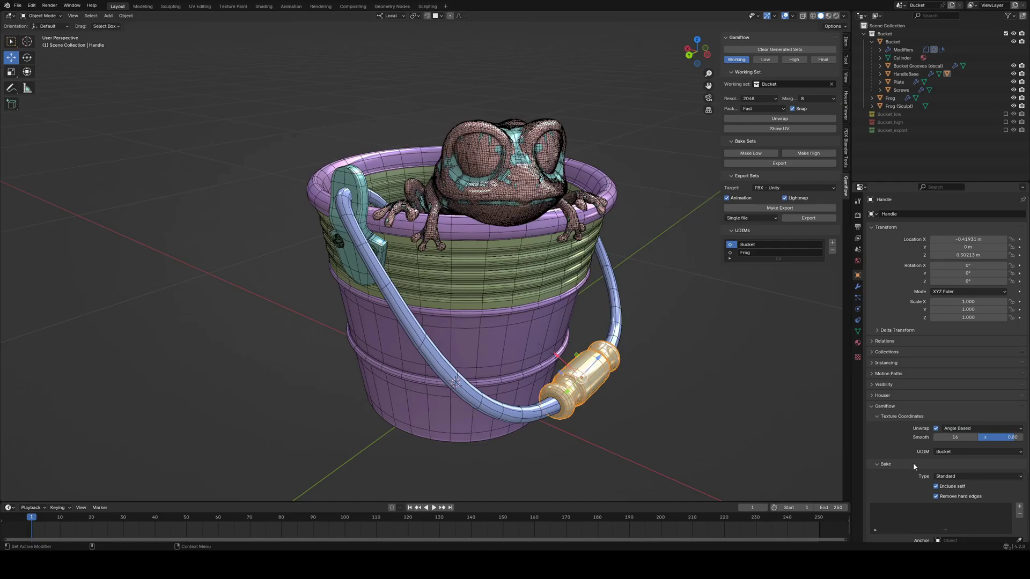
{"action": "scroll", "coordinate": [913, 462], "scroll_direction": "down", "scroll_amount": 3}
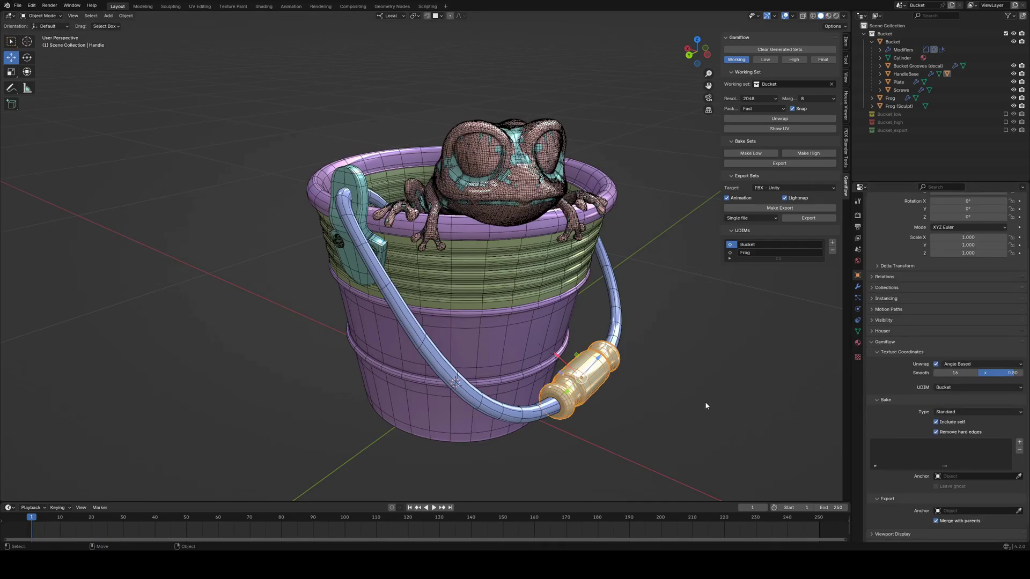
{"action": "scroll", "coordinate": [921, 441], "scroll_direction": "down", "scroll_amount": 1}
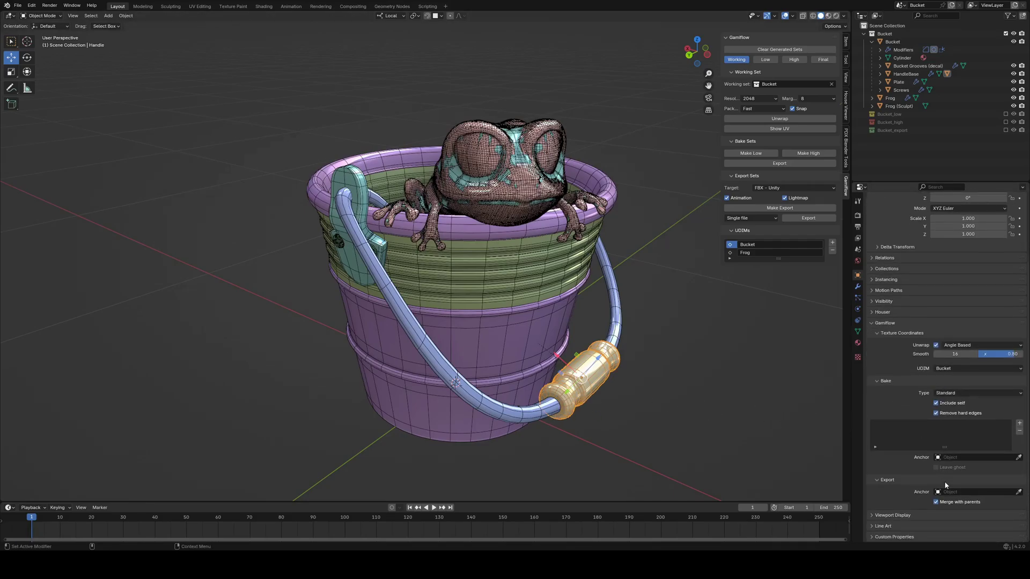
{"action": "left_click", "coordinate": [937, 502]}
{"action": "left_click", "coordinate": [777, 209]}
{"action": "left_click", "coordinate": [582, 385]}
{"action": "mouse_move", "coordinate": [593, 385]}
{"action": "left_mouse_down"}
{"action": "mouse_move", "coordinate": [708, 354]}
{"action": "mouse_move", "coordinate": [609, 394]}
{"action": "mouse_move", "coordinate": [593, 369]}
{"action": "mouse_move", "coordinate": [580, 378]}
{"action": "left_mouse_up"}
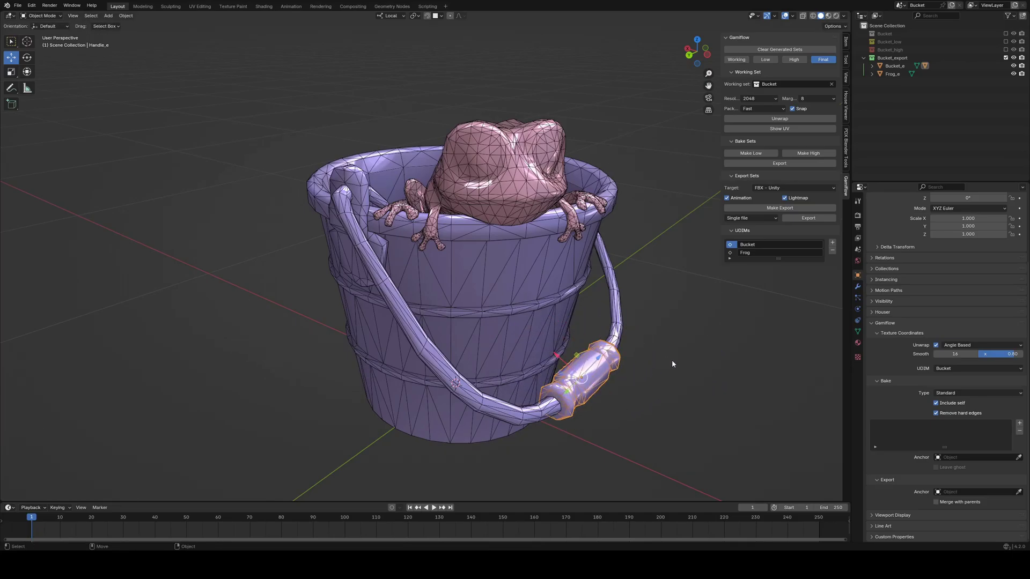
- Re-enable Merge with parents for the handle in the working set and regenerate the export set
{"action": "left_click", "coordinate": [736, 59]}
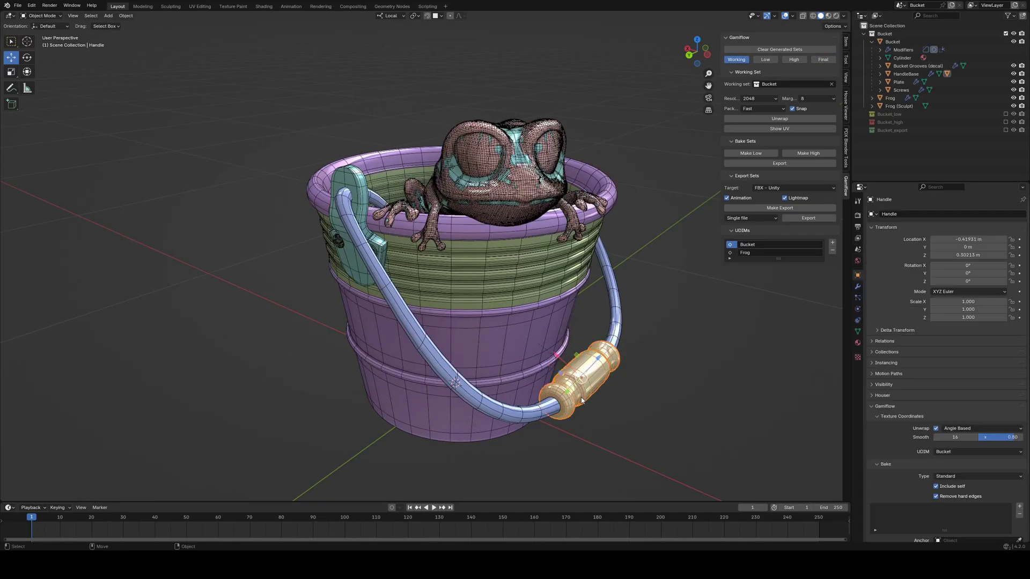
{"action": "scroll", "coordinate": [960, 487], "scroll_direction": "down", "scroll_amount": 4}
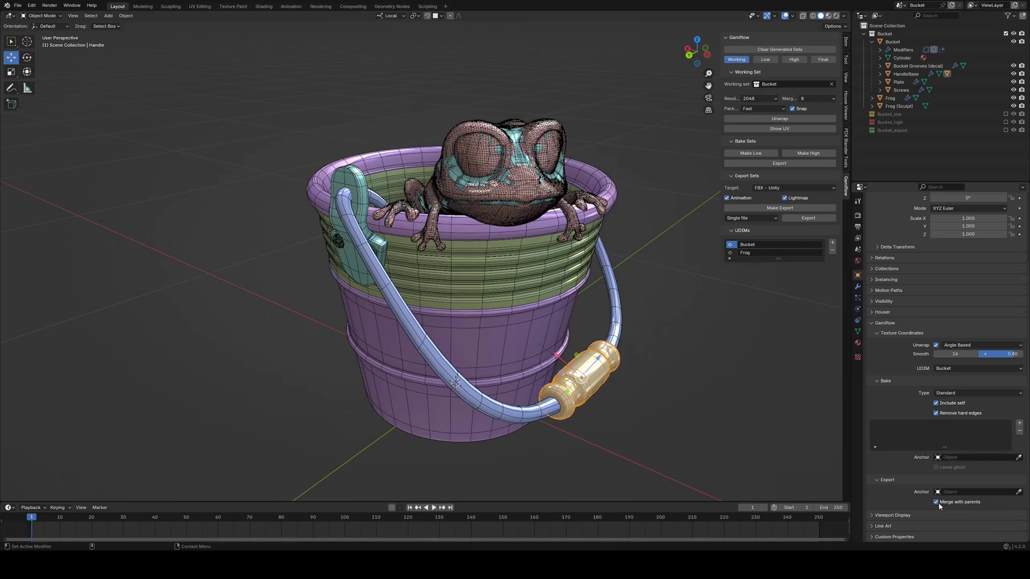
{"action": "left_click", "coordinate": [767, 209]}
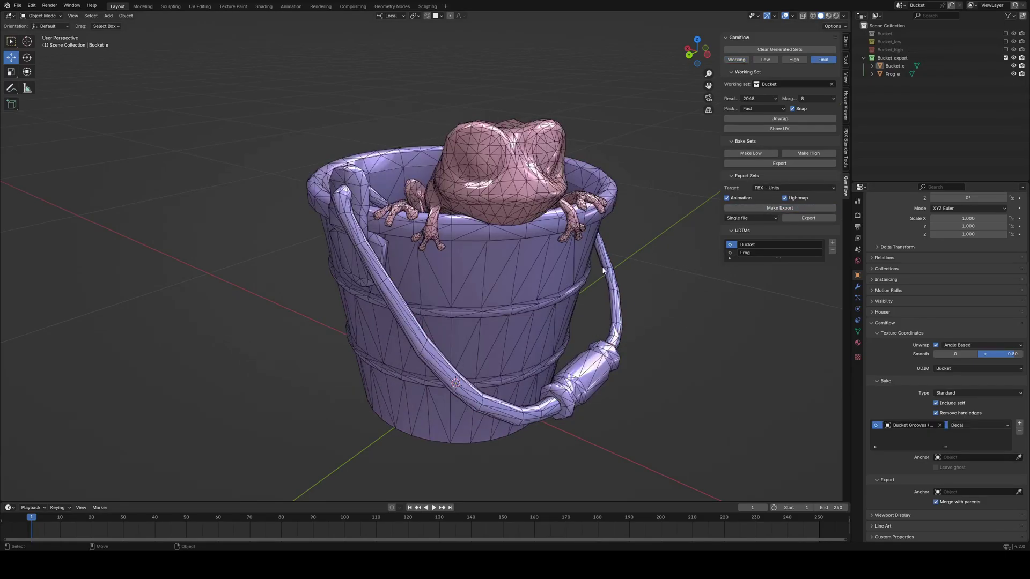
- Examine the UVLightMap layout of the exported bucket and frog together in the UV editor, and return to the layout workspace
{"action": "left_click", "coordinate": [502, 302]}
{"action": "left_click", "coordinate": [200, 6]}
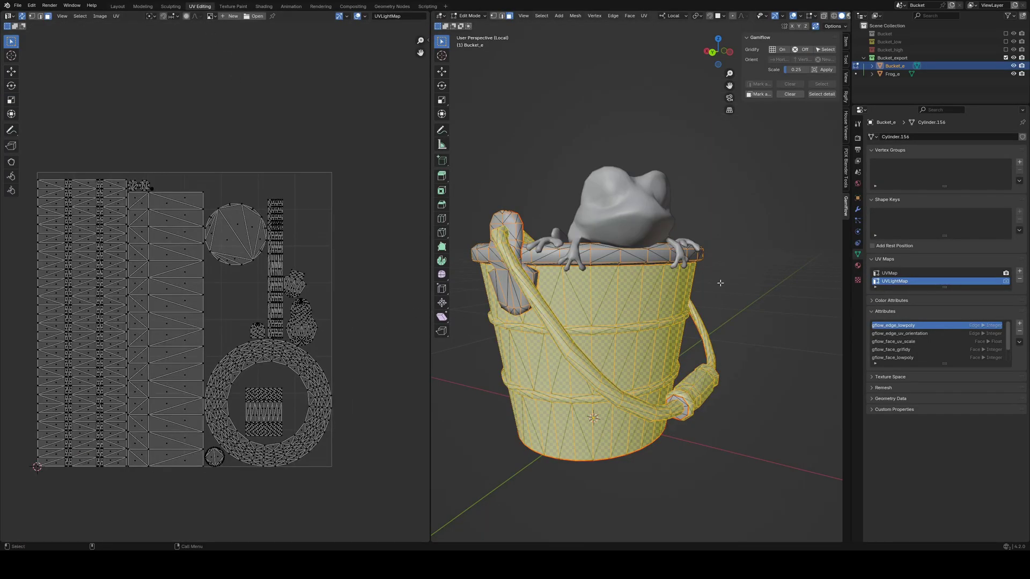
{"action": "key", "text": "Tab"}
{"action": "left_click_drag", "start_coordinate": [486, 148], "coordinate": [690, 410]}
{"action": "key", "text": "Tab"}
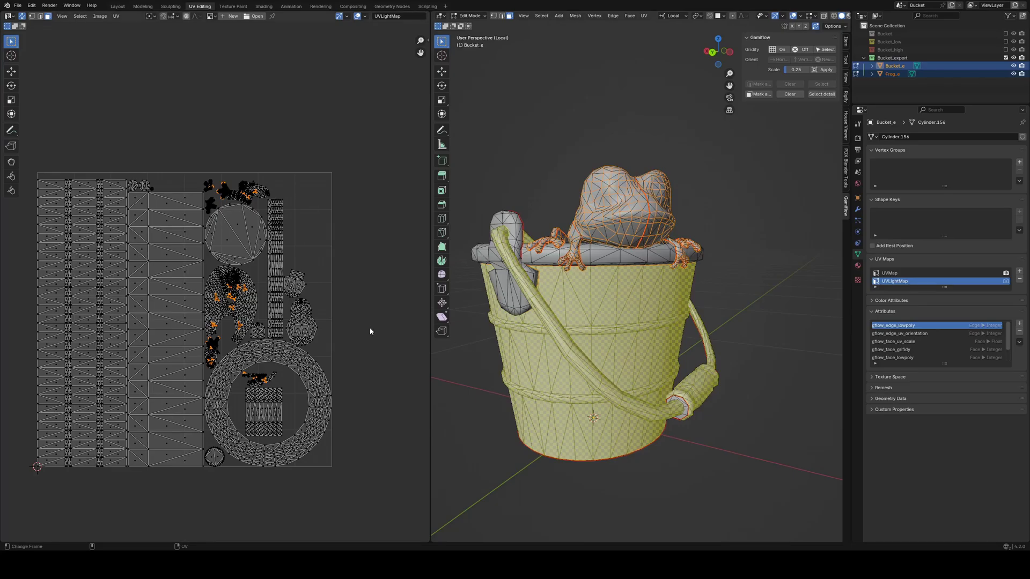
{"action": "scroll", "coordinate": [257, 273], "scroll_direction": "up", "scroll_amount": 1}
{"action": "middle_click_drag", "start_coordinate": [221, 294], "coordinate": [267, 275]}
{"action": "scroll", "coordinate": [266, 274], "scroll_direction": "down", "scroll_amount": 1}
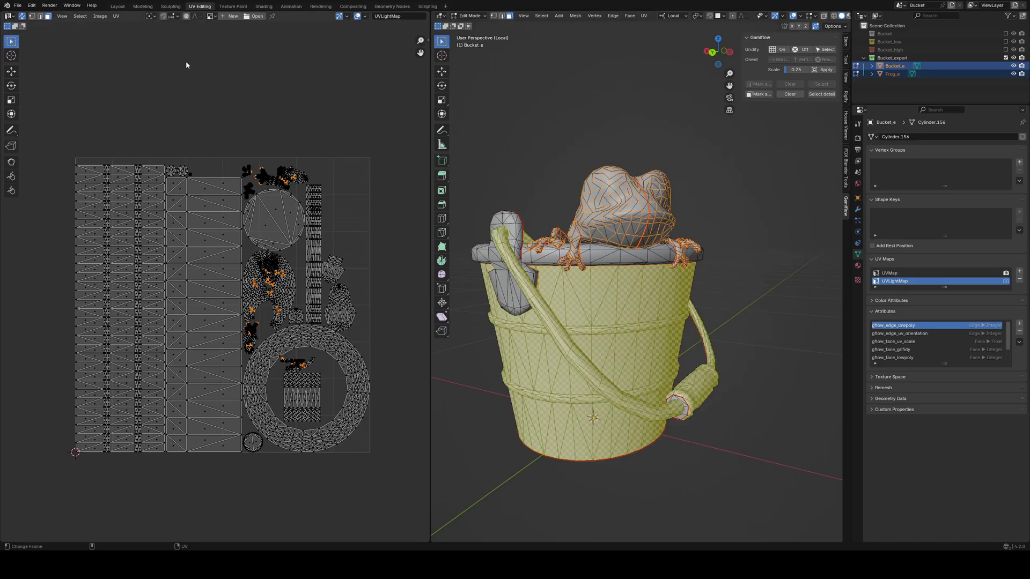
{"action": "left_click", "coordinate": [118, 6]}
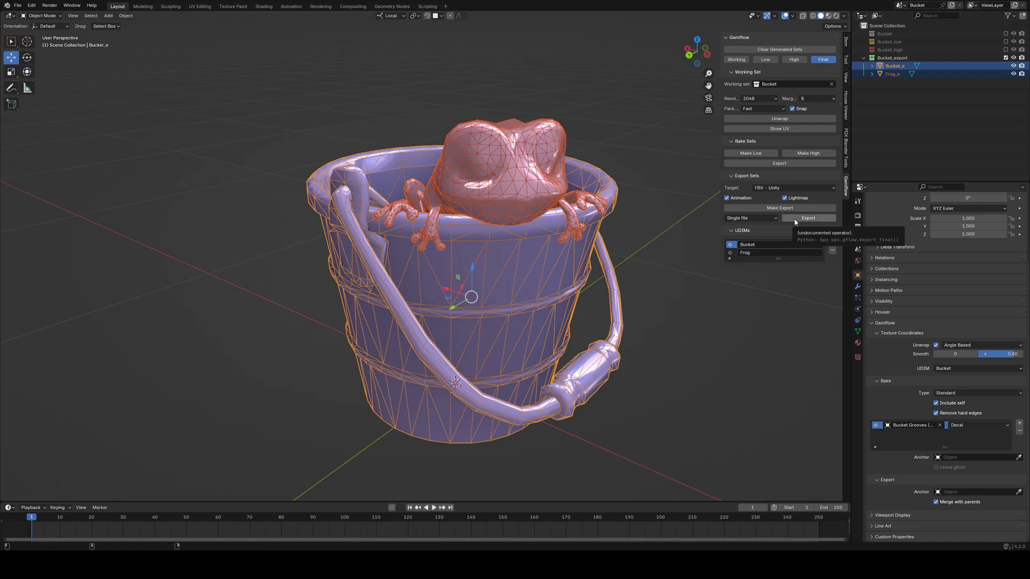
- Compare the file mode options for the export set, keeping Single file
{"action": "left_click", "coordinate": [758, 219]}
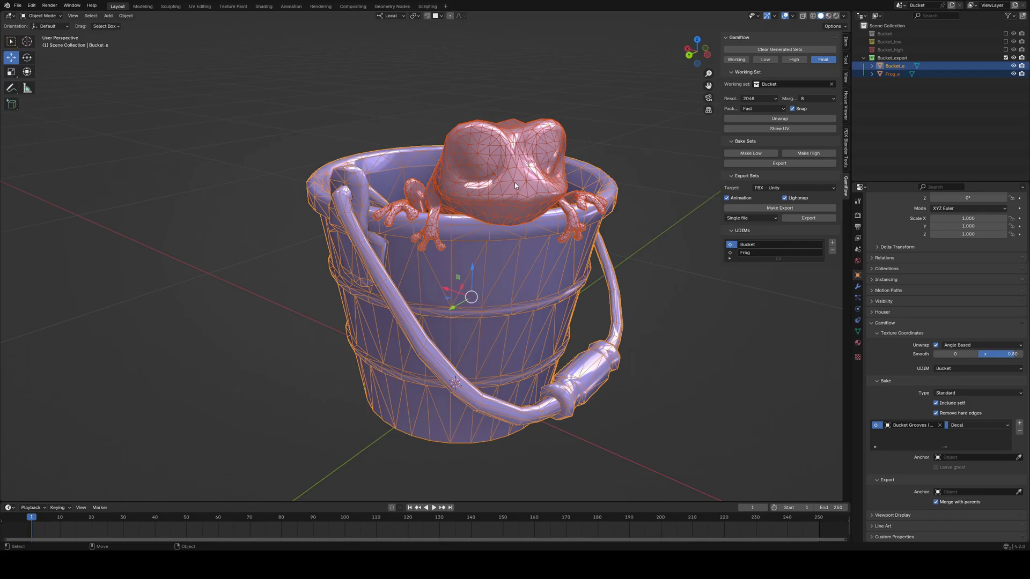
{"action": "left_click", "coordinate": [760, 218]}
{"action": "left_click", "coordinate": [752, 246]}
{"action": "left_click", "coordinate": [755, 217]}
{"action": "left_click", "coordinate": [752, 239]}
{"action": "middle_click_drag", "start_coordinate": [550, 355], "coordinate": [556, 360]}
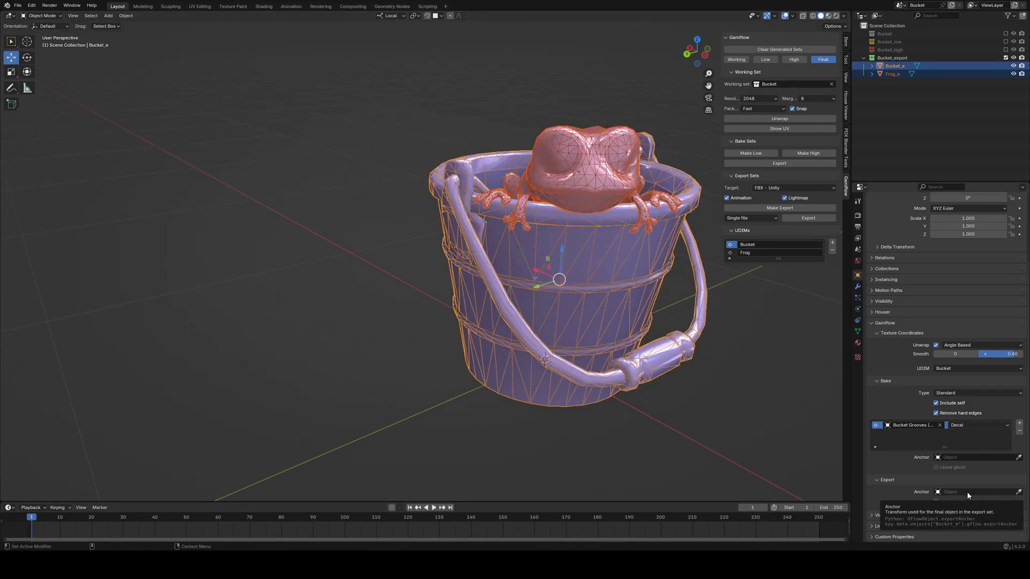
- Show the working set, add a Plain Axes empty, and move it about 0.956 m along Y beside the bucket
{"action": "left_click", "coordinate": [676, 132]}
{"action": "left_click", "coordinate": [737, 59]}
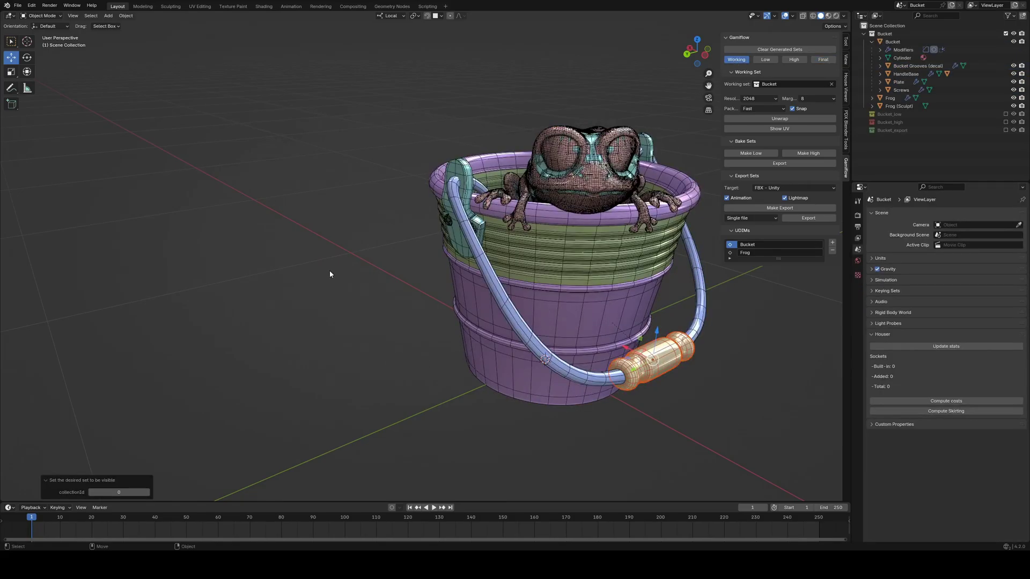
{"action": "left_click", "coordinate": [107, 15]}
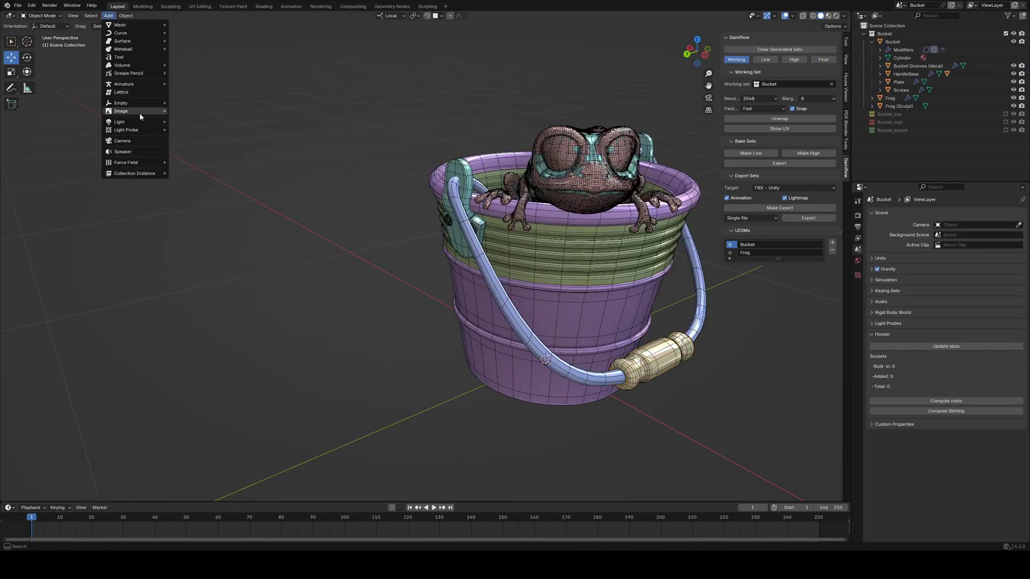
{"action": "left_click", "coordinate": [220, 102]}
{"action": "middle_click_drag", "start_coordinate": [249, 136], "coordinate": [384, 297]}
{"action": "scroll", "coordinate": [384, 297], "scroll_direction": "down", "scroll_amount": 3}
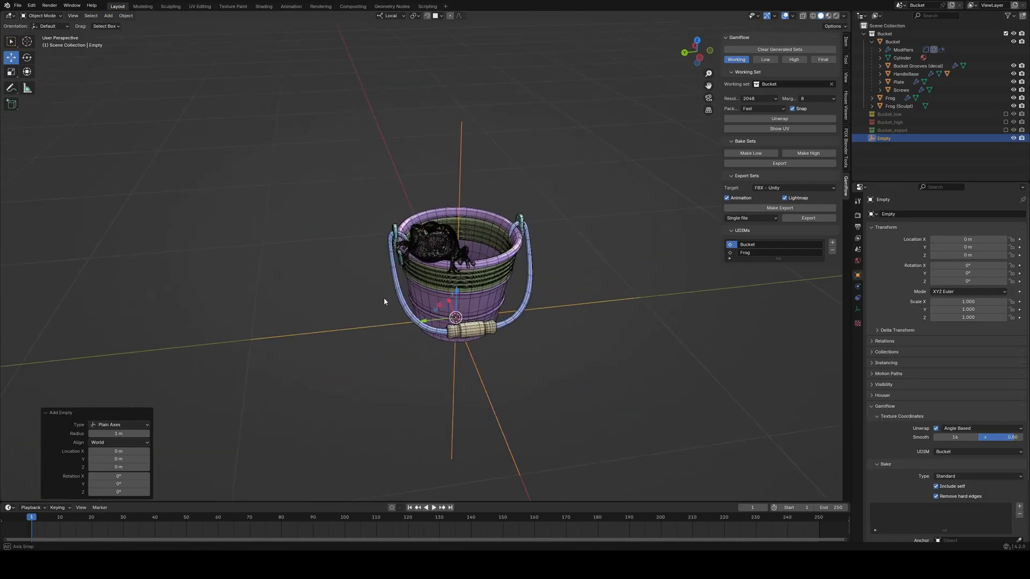
{"action": "left_click_drag", "start_coordinate": [436, 327], "coordinate": [238, 325]}
{"action": "scroll", "coordinate": [516, 289], "scroll_direction": "up", "scroll_amount": 4}
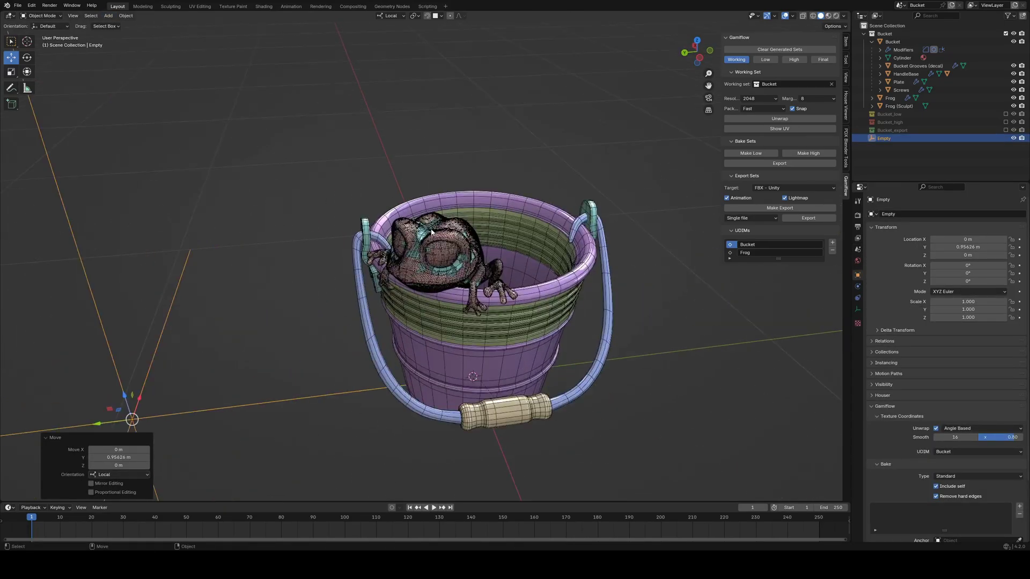
- Set the Empty as the export anchor of the Frog object
{"action": "scroll", "coordinate": [516, 289], "scroll_direction": "up", "scroll_amount": 6}
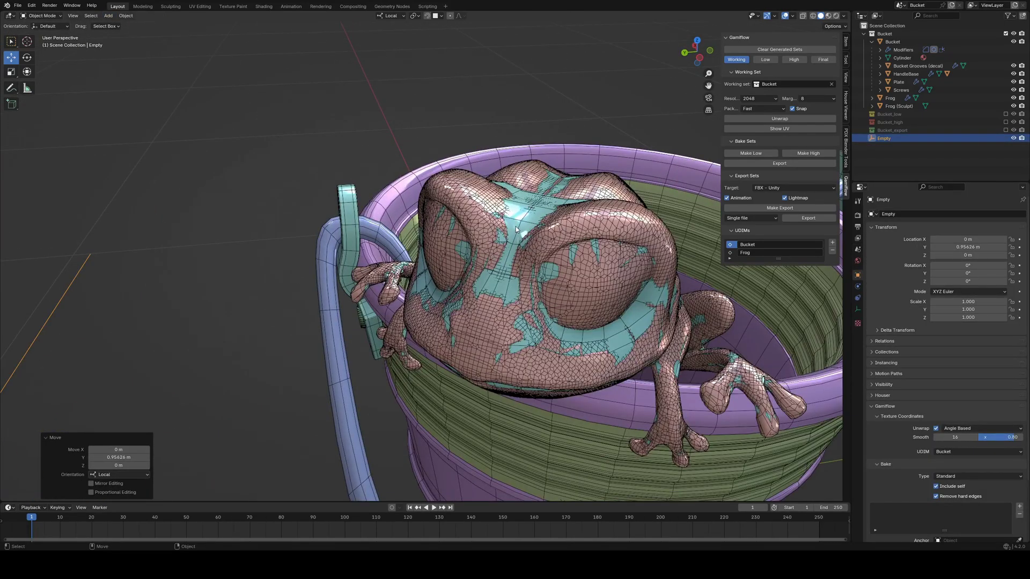
{"action": "left_click", "coordinate": [517, 224]}
{"action": "scroll", "coordinate": [517, 224], "scroll_direction": "down", "scroll_amount": 6}
{"action": "scroll", "coordinate": [972, 523], "scroll_direction": "down", "scroll_amount": 4}
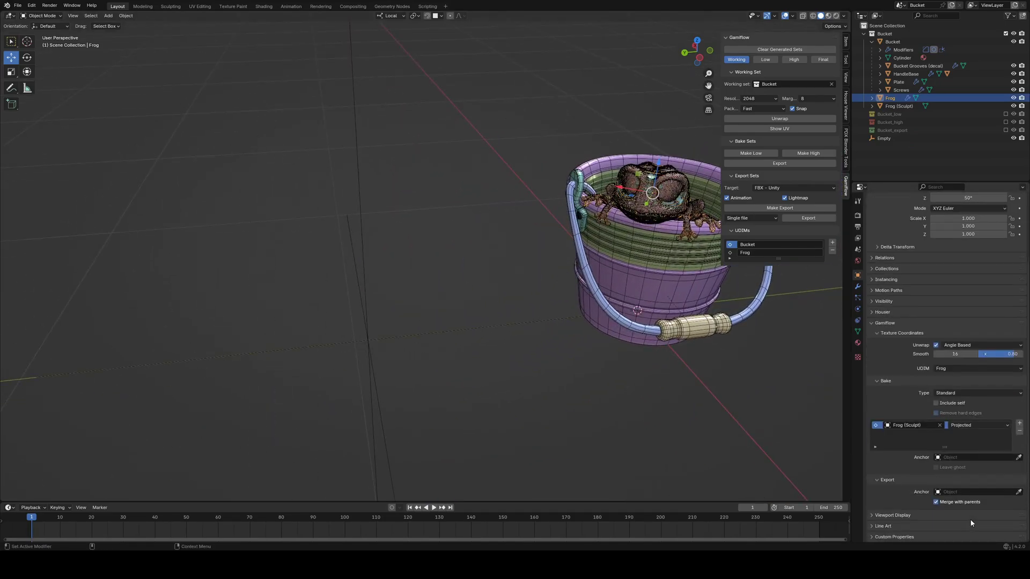
{"action": "left_click", "coordinate": [1018, 492]}
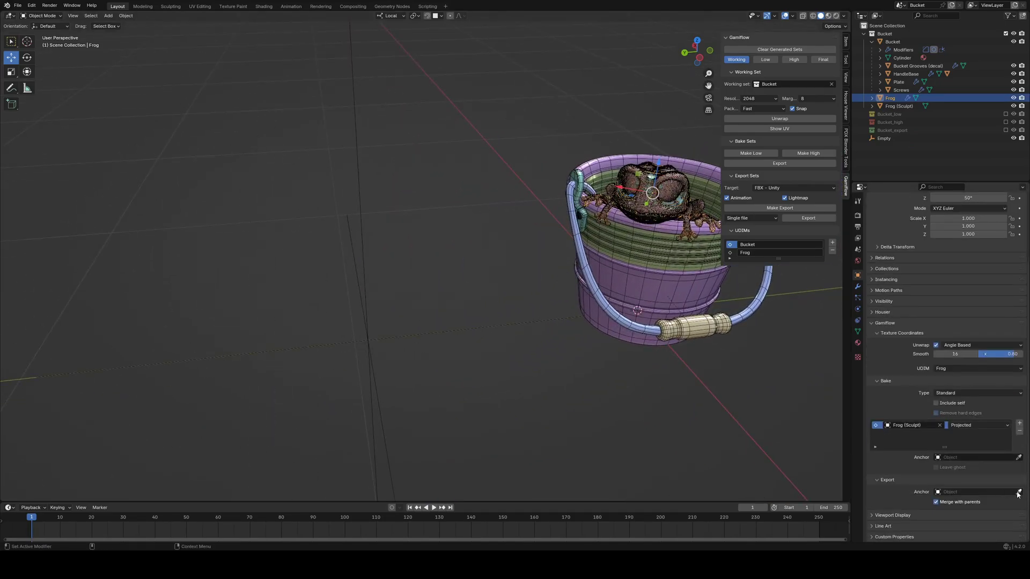
{"action": "left_click", "coordinate": [374, 373]}
{"action": "scroll", "coordinate": [374, 374], "scroll_direction": "down", "scroll_amount": 3}
{"action": "middle_click_drag", "start_coordinate": [392, 375], "coordinate": [430, 358]}
{"action": "scroll", "coordinate": [429, 359], "scroll_direction": "up", "scroll_amount": 1}
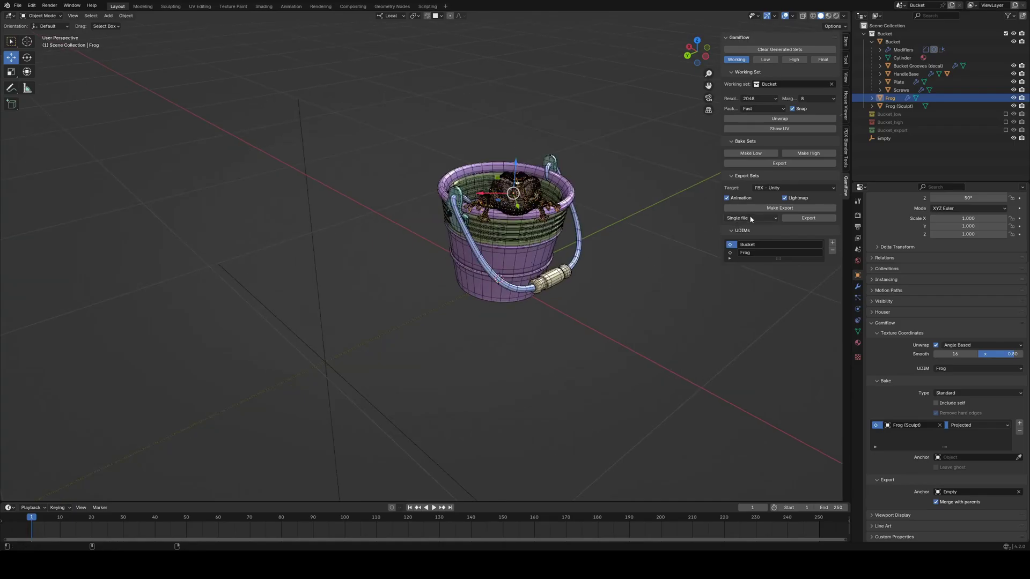
- Regenerate the export set and inspect the frog's placement at its anchor beside the bucket
{"action": "left_click", "coordinate": [764, 209]}
{"action": "mouse_move", "coordinate": [352, 342]}
{"action": "middle_mouse_down"}
{"action": "mouse_move", "coordinate": [395, 310]}
{"action": "mouse_move", "coordinate": [336, 320]}
{"action": "mouse_move", "coordinate": [349, 338]}
{"action": "middle_mouse_up"}
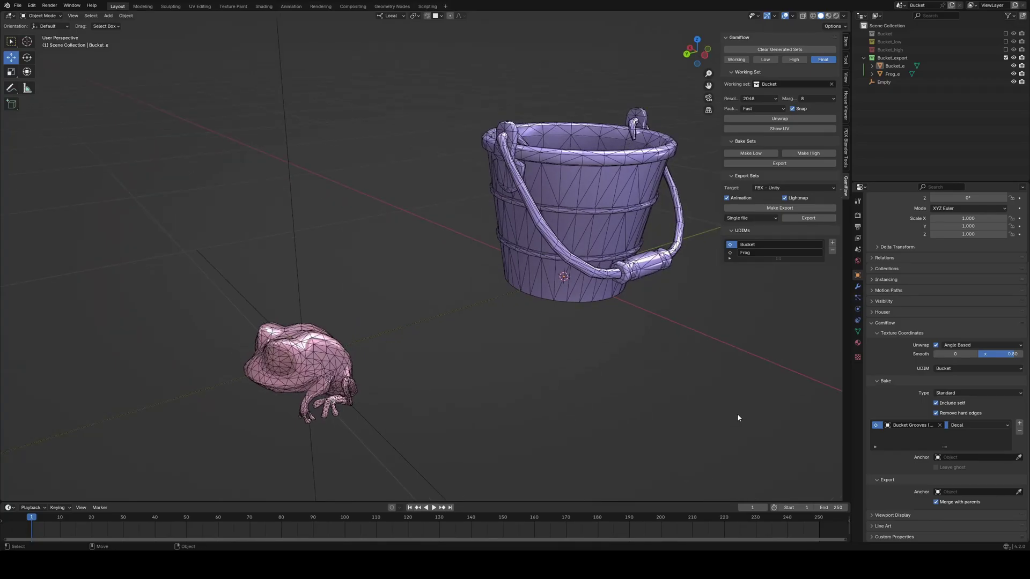
{"action": "middle_click_drag", "start_coordinate": [545, 352], "coordinate": [619, 272]}
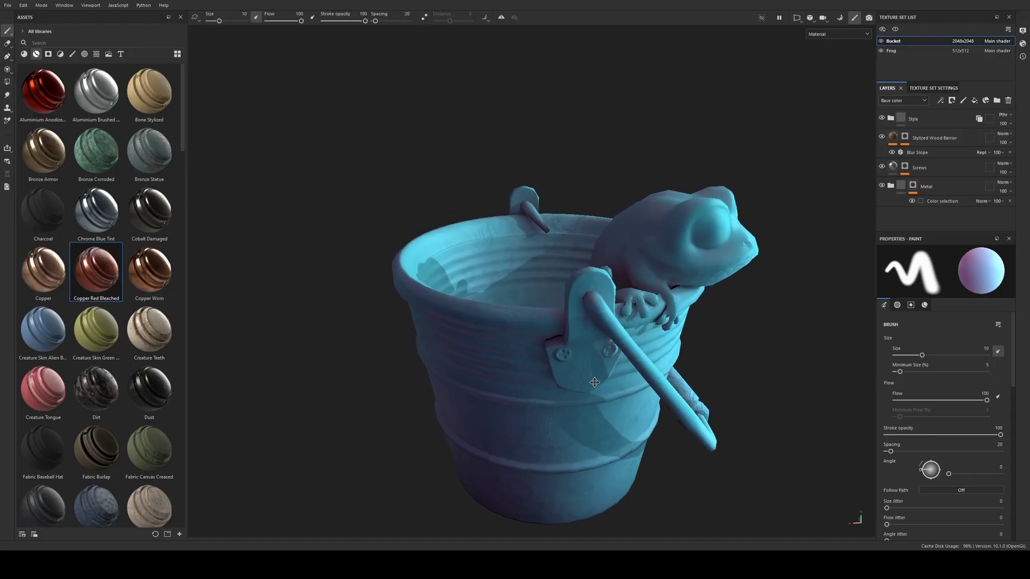
- In Substance Painter, inspect the textured frog bucket and rotate the environment lighting around the character bust
{"action": "mouse_move", "coordinate": [670, 375]}
{"action": "left_mouse_down", "text": "alt"}
{"action": "mouse_move", "coordinate": [800, 455]}
{"action": "mouse_move", "coordinate": [681, 370]}
{"action": "mouse_move", "coordinate": [524, 345]}
{"action": "mouse_move", "coordinate": [461, 322]}
{"action": "left_mouse_up", "text": "alt"}
{"action": "middle_click_drag", "start_coordinate": [617, 365], "coordinate": [382, 313], "text": "alt"}
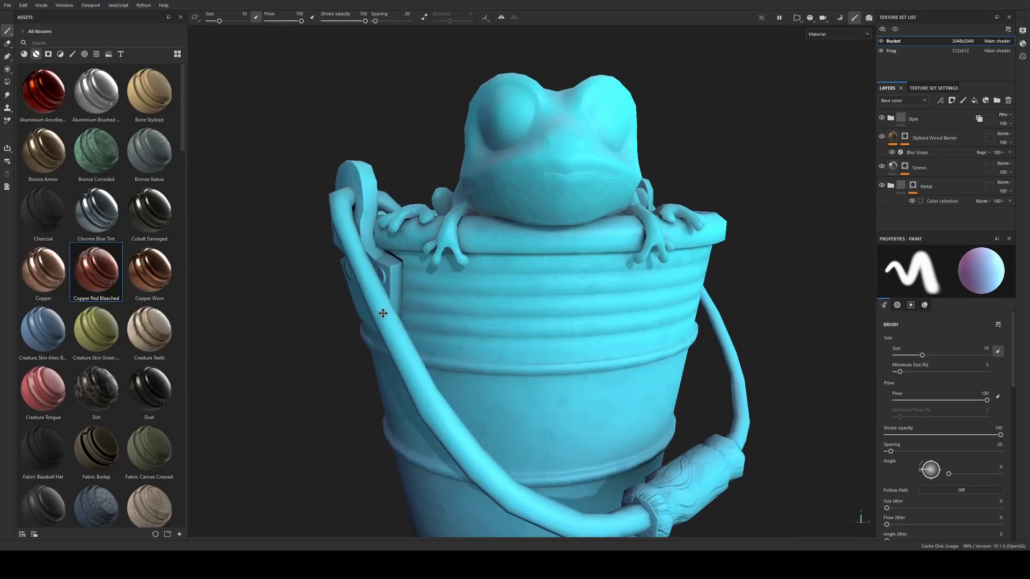
{"action": "key", "text": "f"}
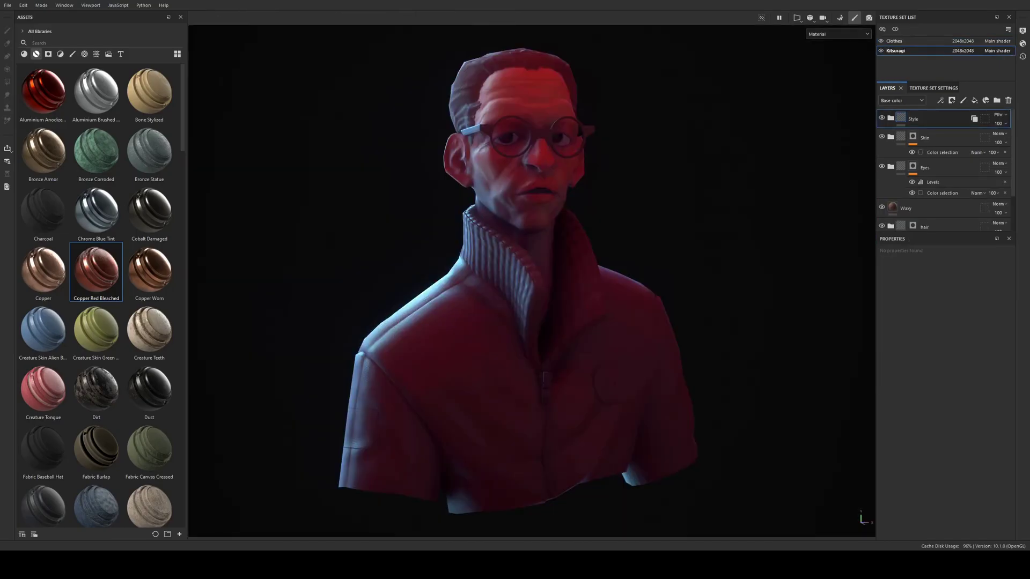
{"action": "right_click_drag", "start_coordinate": [429, 300], "coordinate": [643, 300], "text": "shift"}
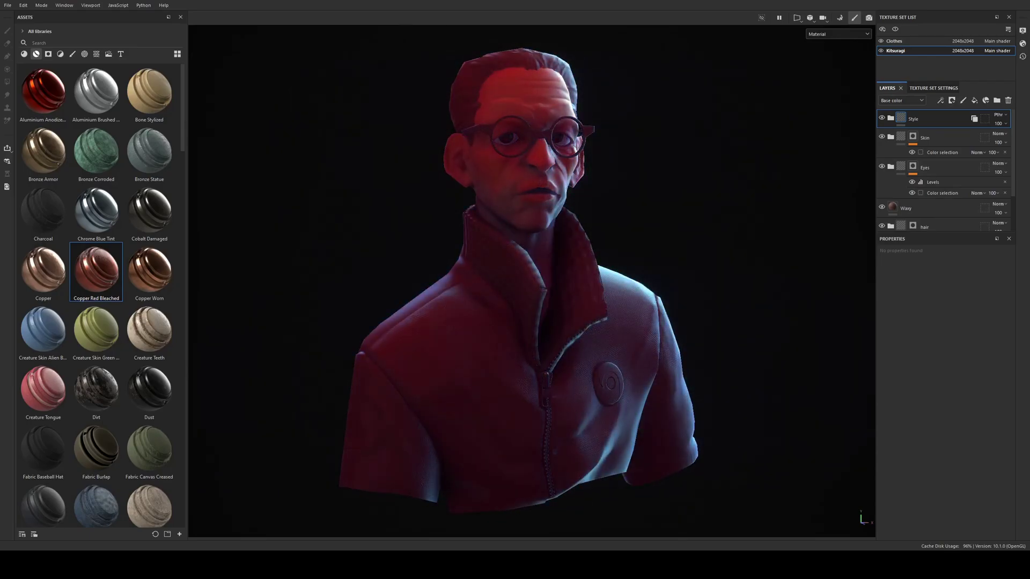